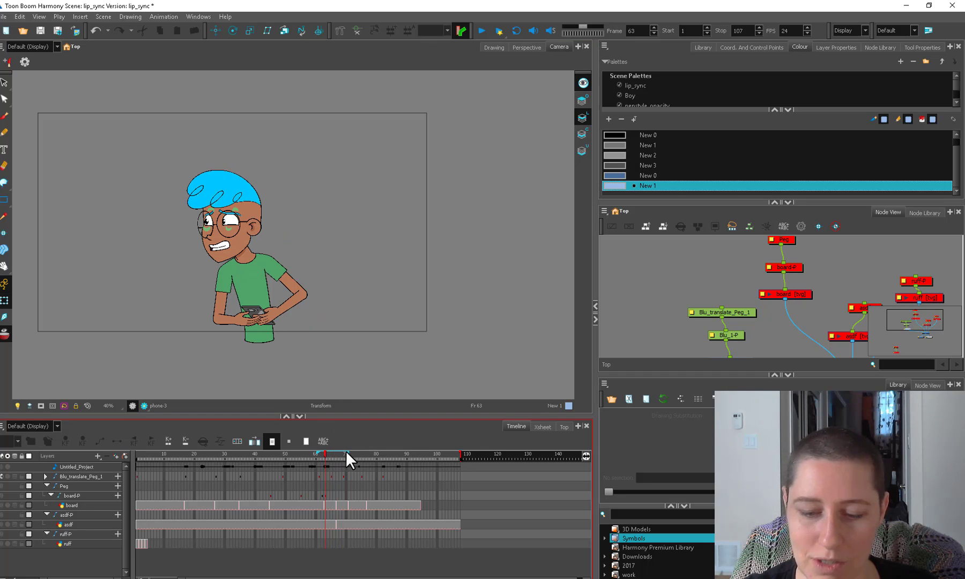
# Play the animation and scrub through the timeline to review the character's poses and the transition after frame 52
pyautogui.moveTo(347, 452)
pyautogui.mouseDown()
pyautogui.moveTo(330, 453)
pyautogui.moveTo(385, 457)
pyautogui.moveTo(239, 492)
pyautogui.moveTo(256, 473)
pyautogui.moveTo(136, 485)
pyautogui.moveTo(374, 446)
pyautogui.mouseUp()
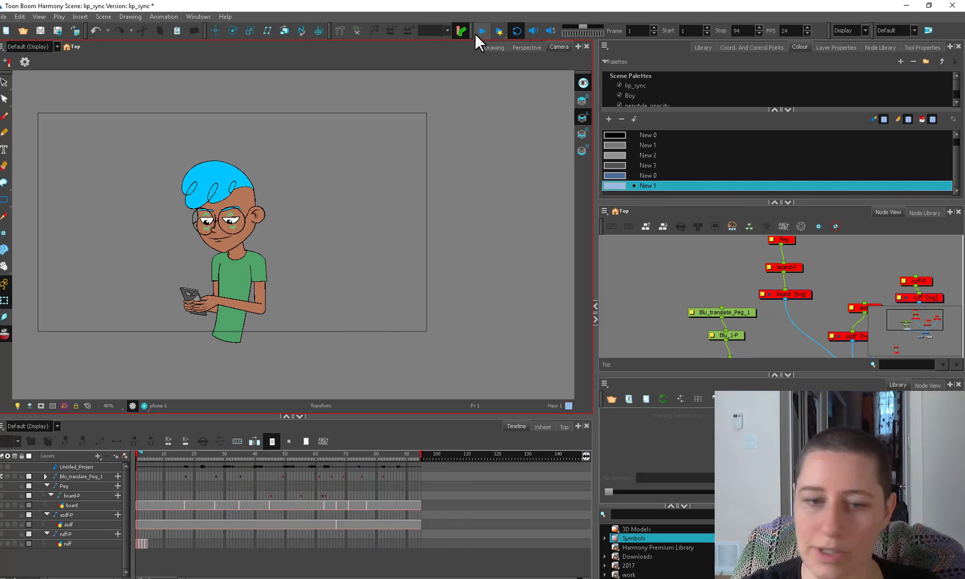
pyautogui.click(475, 32)
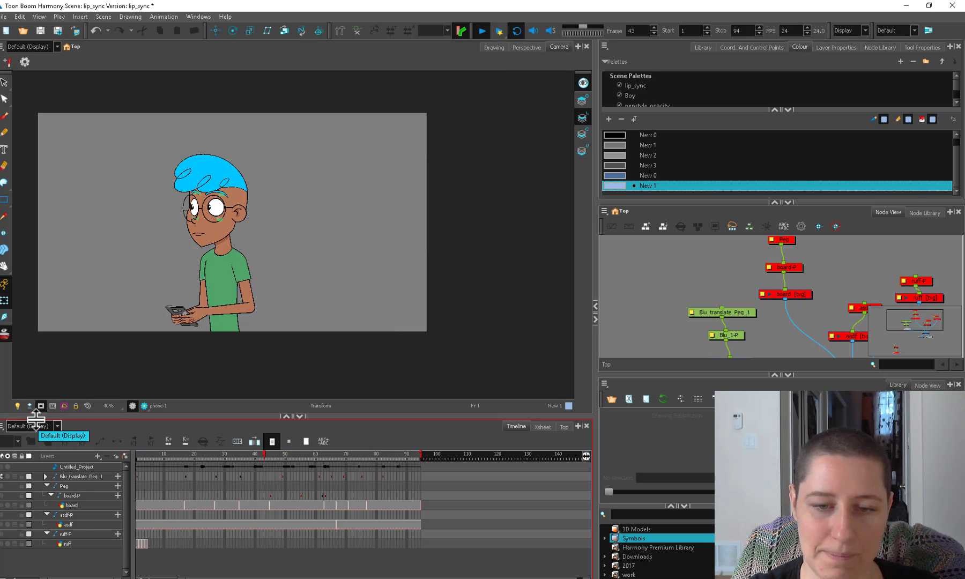
pyautogui.moveTo(141, 454); pyautogui.dragTo(246, 453)
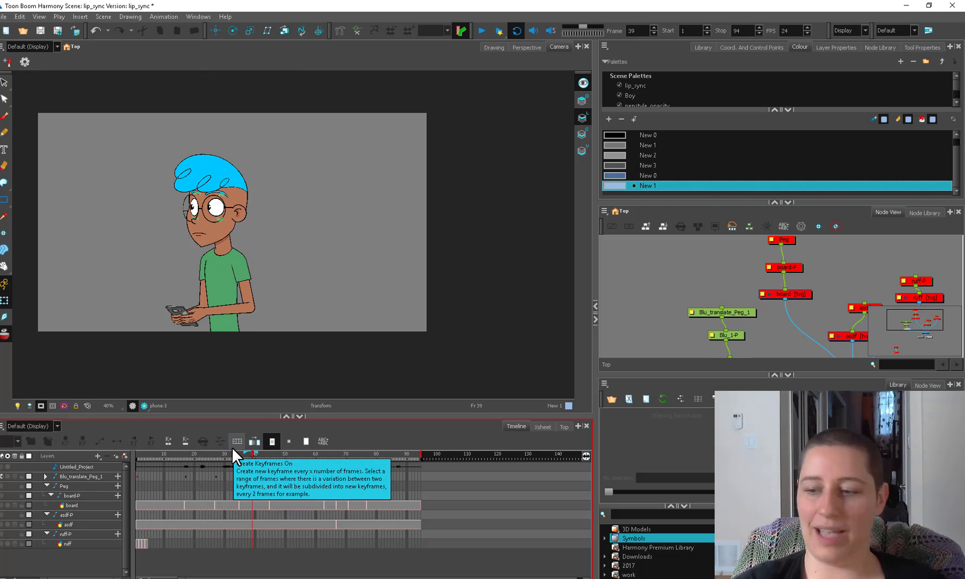
pyautogui.click(161, 454)
pyautogui.moveTo(162, 458); pyautogui.dragTo(192, 457)
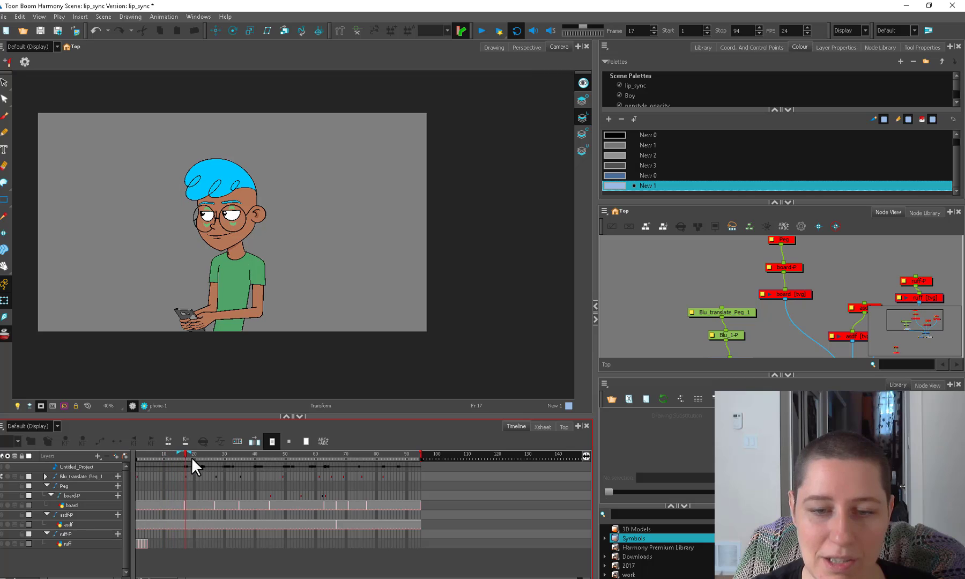
pyautogui.moveTo(338, 455); pyautogui.dragTo(308, 468)
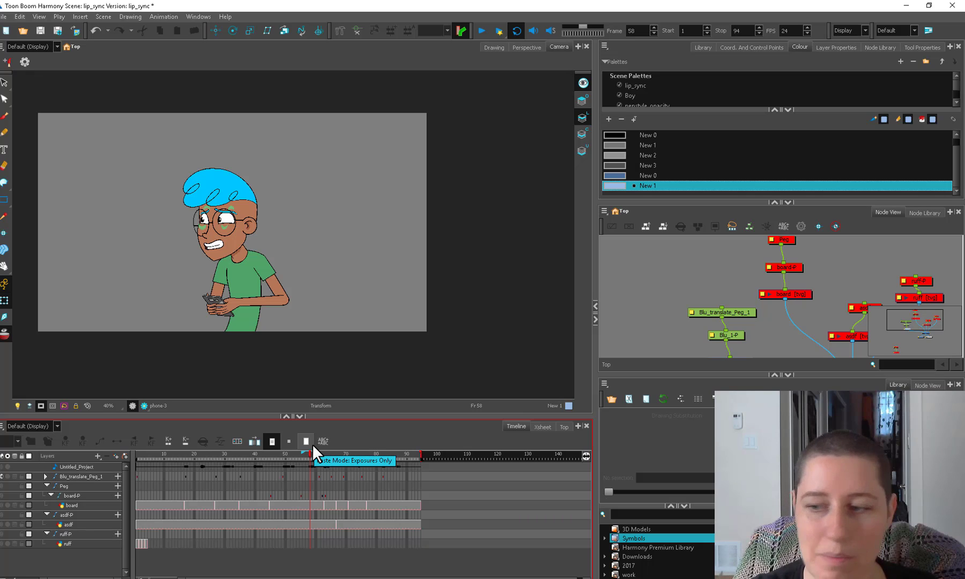
pyautogui.click(280, 455)
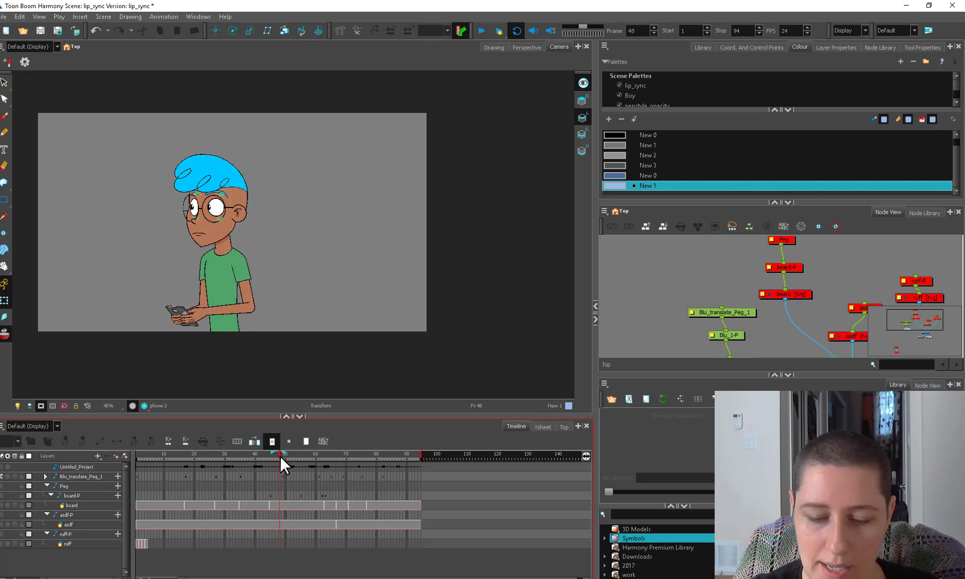
pyautogui.moveTo(280, 455); pyautogui.dragTo(292, 455)
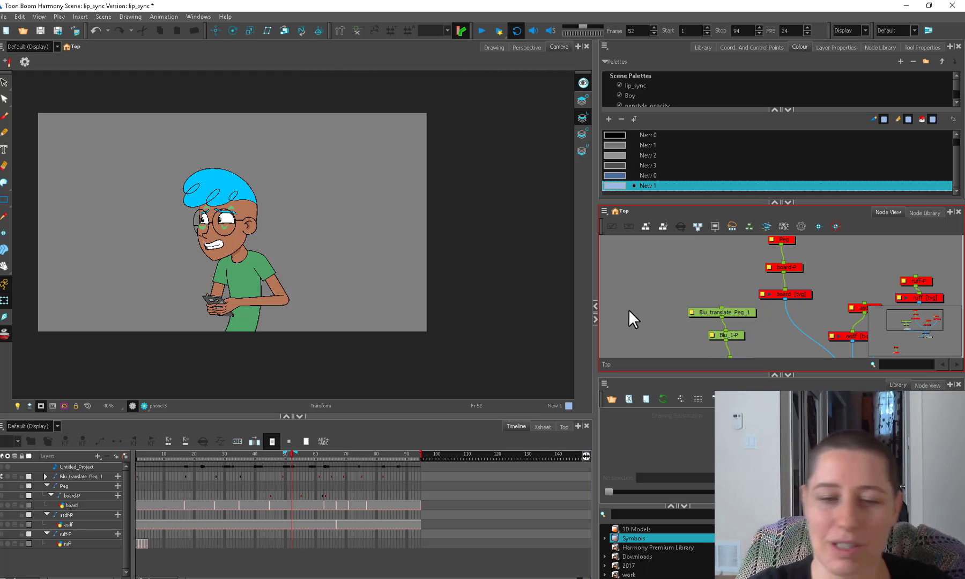
pyautogui.click(245, 455)
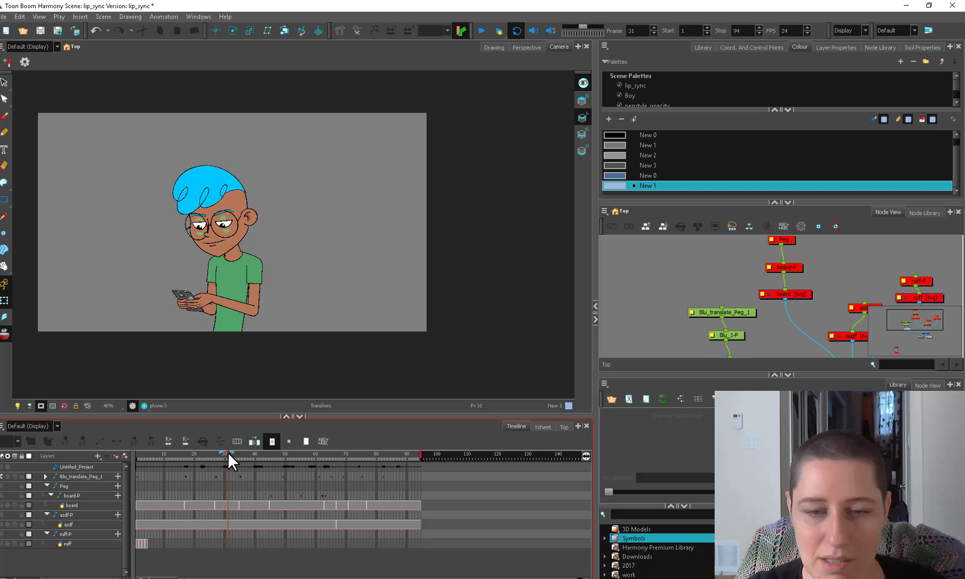
pyautogui.click(241, 450)
pyautogui.moveTo(281, 453)
pyautogui.mouseDown()
pyautogui.moveTo(369, 453)
pyautogui.moveTo(289, 462)
pyautogui.mouseUp()
pyautogui.click(342, 344)
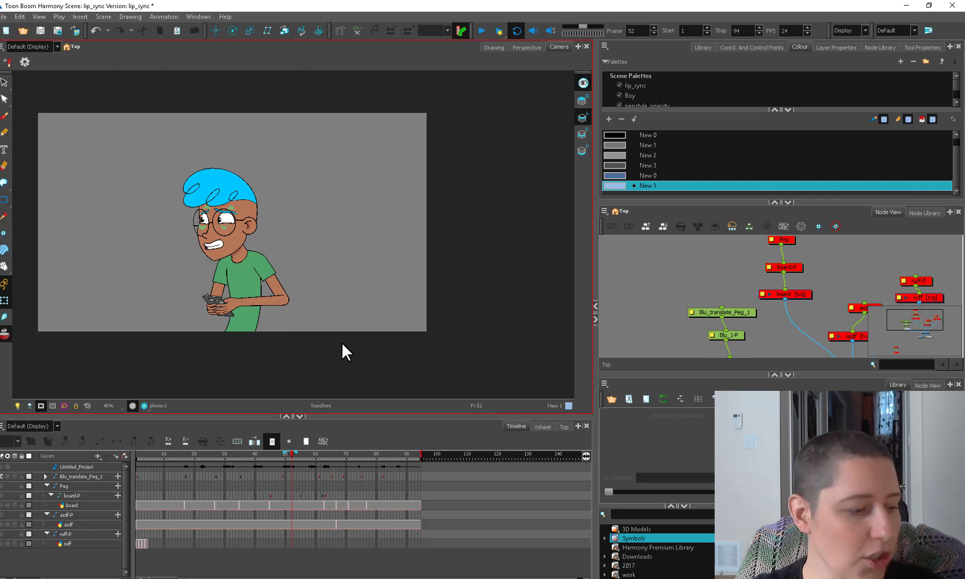
pyautogui.click(289, 455)
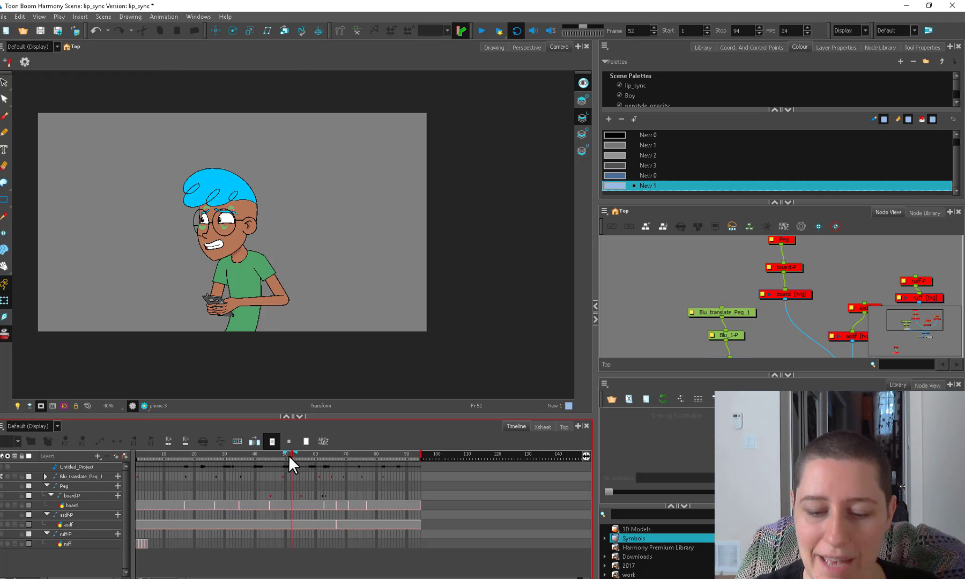
# Go to frame 49 and add a new drawing layer with its own peg, connected to the Composite node
pyautogui.moveTo(290, 455); pyautogui.dragTo(283, 455)
pyautogui.click(761, 333)
pyautogui.moveTo(761, 333); pyautogui.dragTo(731, 275)
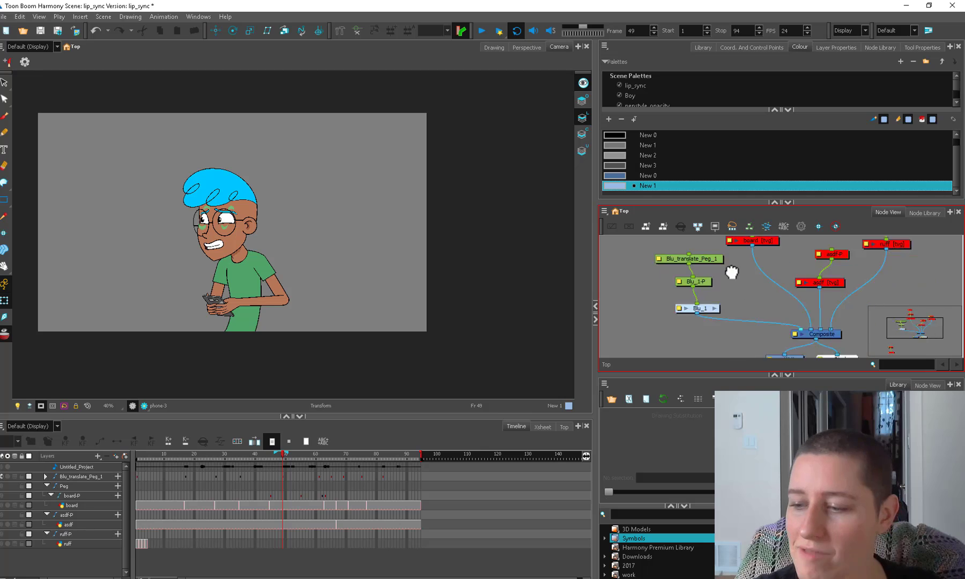
pyautogui.scroll(-1, 788, 296)
pyautogui.moveTo(793, 357)
pyautogui.mouseDown()
pyautogui.moveTo(791, 296)
pyautogui.moveTo(763, 339)
pyautogui.mouseUp()
pyautogui.click(671, 503)
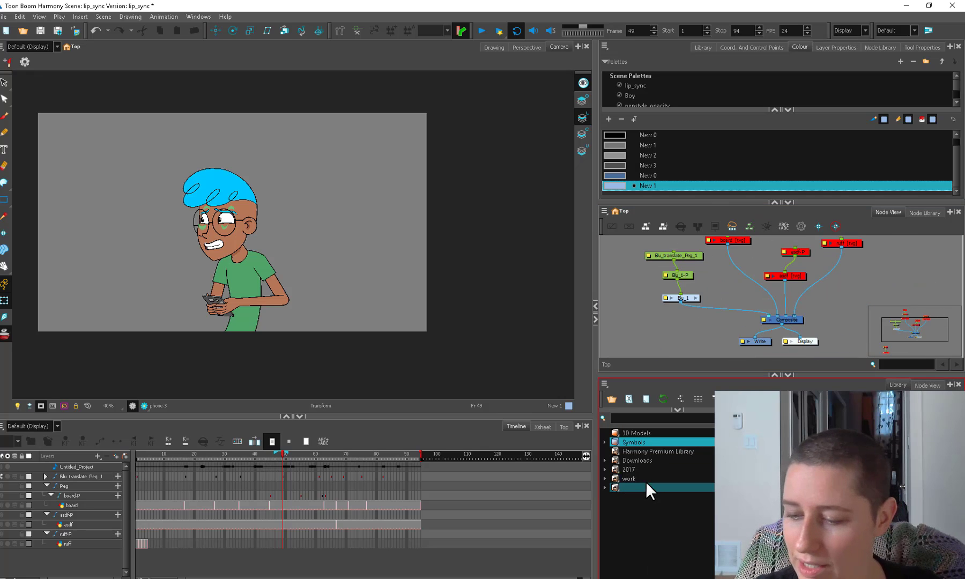
pyautogui.click(643, 478)
pyautogui.moveTo(644, 478); pyautogui.dragTo(770, 316)
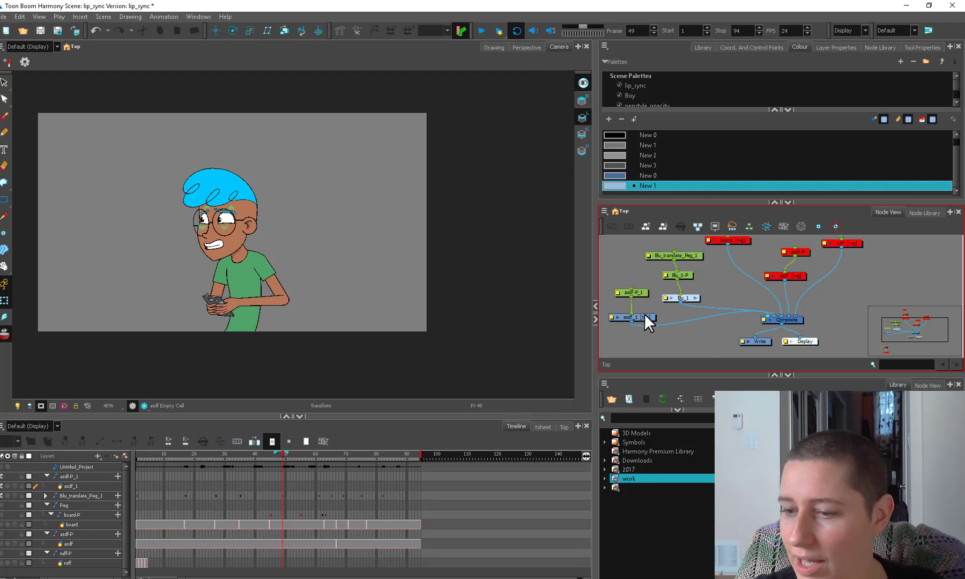
pyautogui.click(645, 314)
# Mark the character's wrist with a black Brush dot on the new layer at frame 49, using the New 0 colour
pyautogui.click(615, 175)
pyautogui.click(615, 134)
pyautogui.hotkey('alt', 'b')
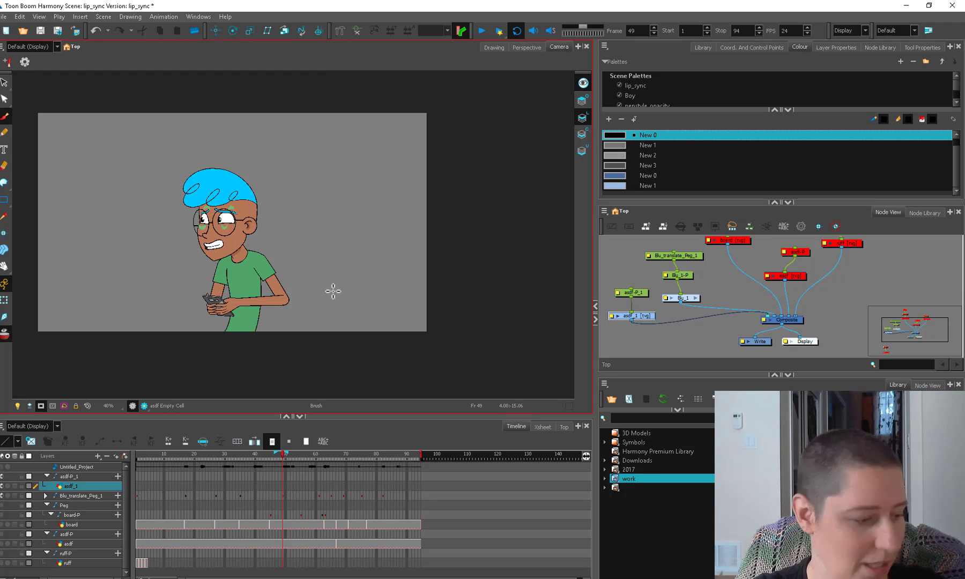
pyautogui.press('o')
pyautogui.moveTo(291, 289); pyautogui.dragTo(295, 286)
pyautogui.click(660, 314)
pyautogui.moveTo(651, 317); pyautogui.dragTo(654, 316)
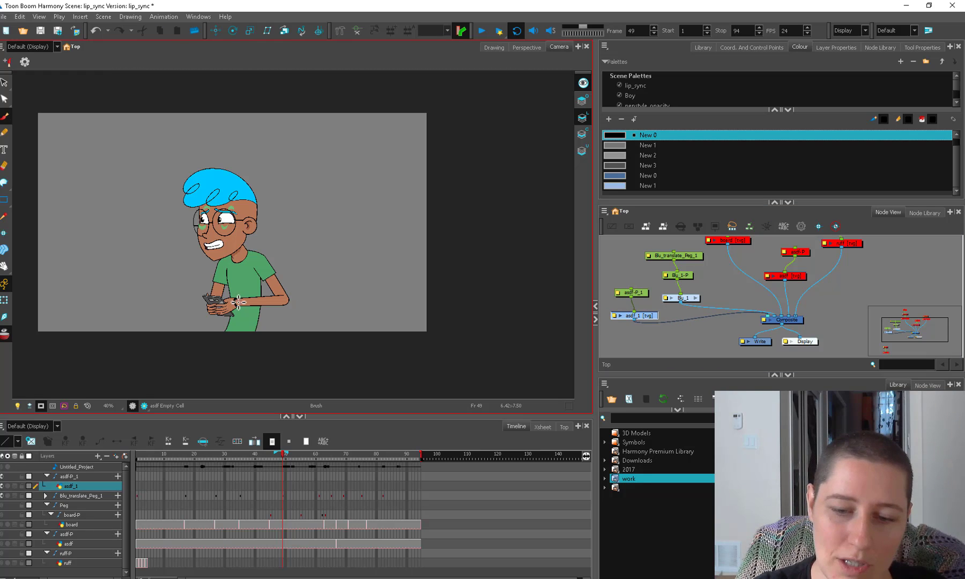
pyautogui.press('o')
pyautogui.moveTo(239, 302); pyautogui.dragTo(246, 311)
# Mark the same wrist with Brush dots on the following poses, advancing up to frame 70
pyautogui.click(288, 454)
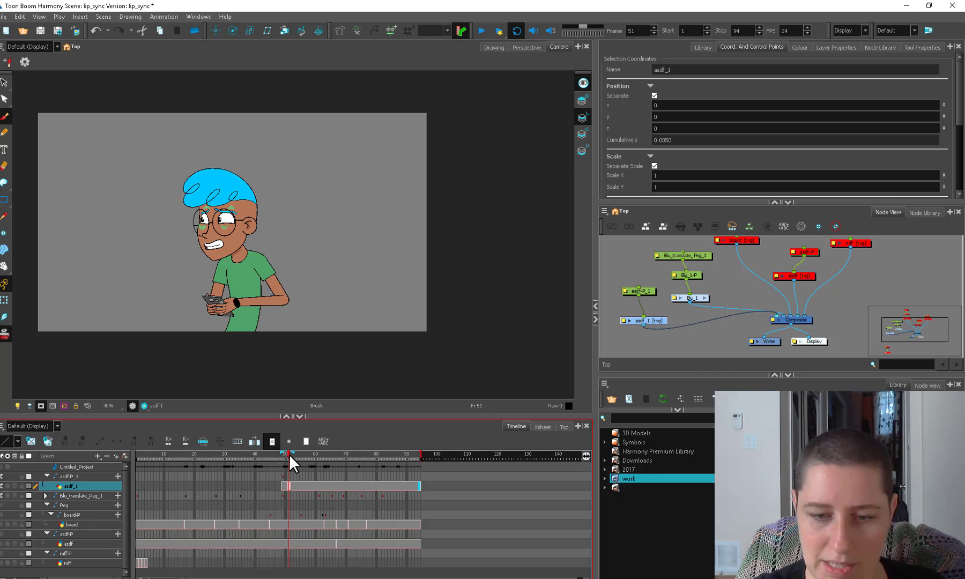
pyautogui.moveTo(305, 455); pyautogui.dragTo(317, 452)
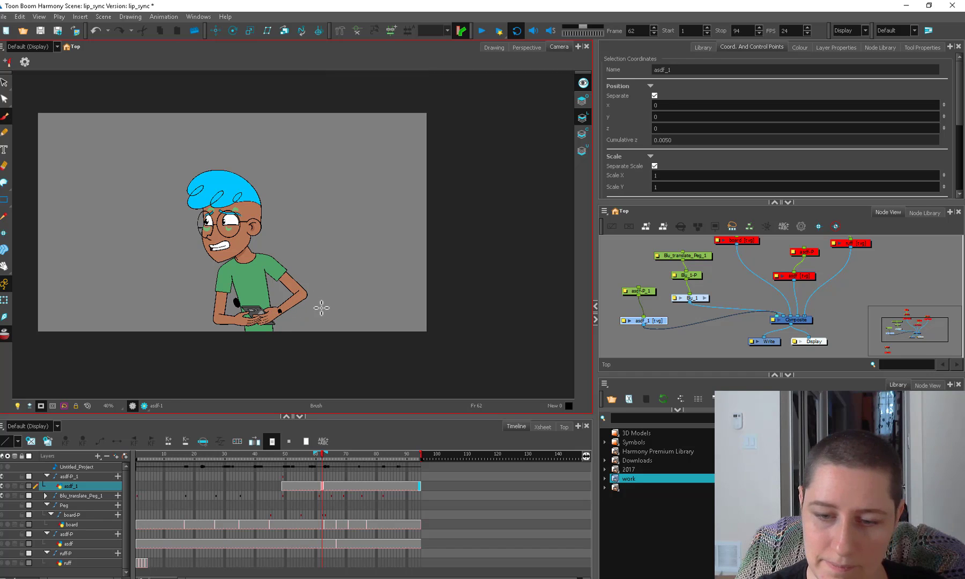
pyautogui.press('.')
pyautogui.press('.')
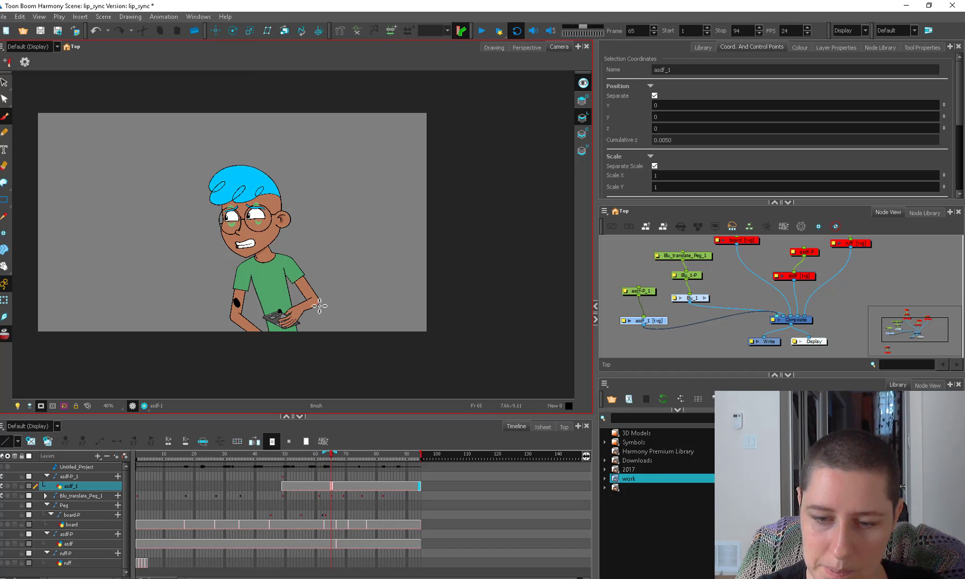
pyautogui.press('.')
pyautogui.press('.')
pyautogui.press('.')
pyautogui.press('.')
pyautogui.press('.')
pyautogui.press('.')
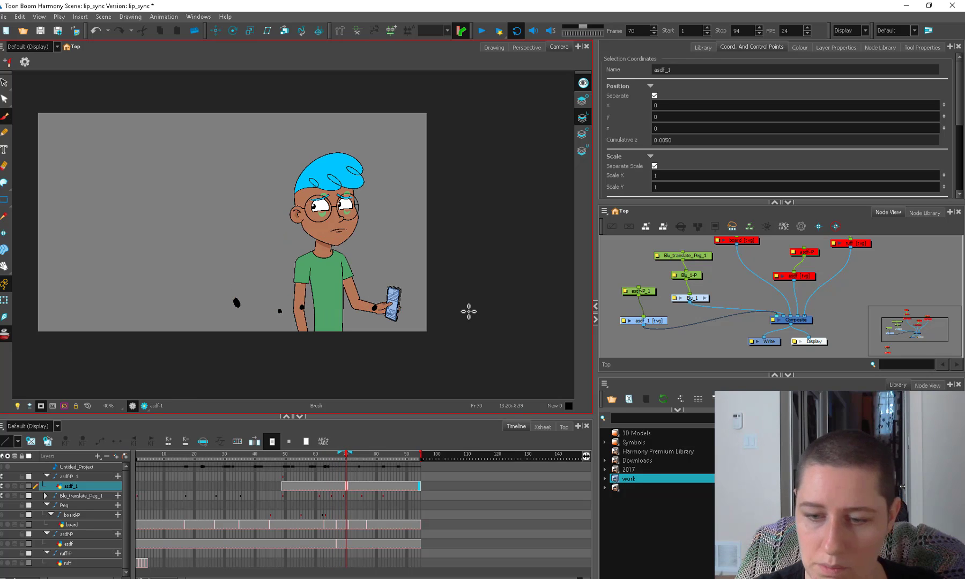
# At frame 75, draw a curved Brush stroke from the last wrist mark down towards the hand's new position
pyautogui.press('.')
pyautogui.press('.')
pyautogui.press('.')
pyautogui.press('.')
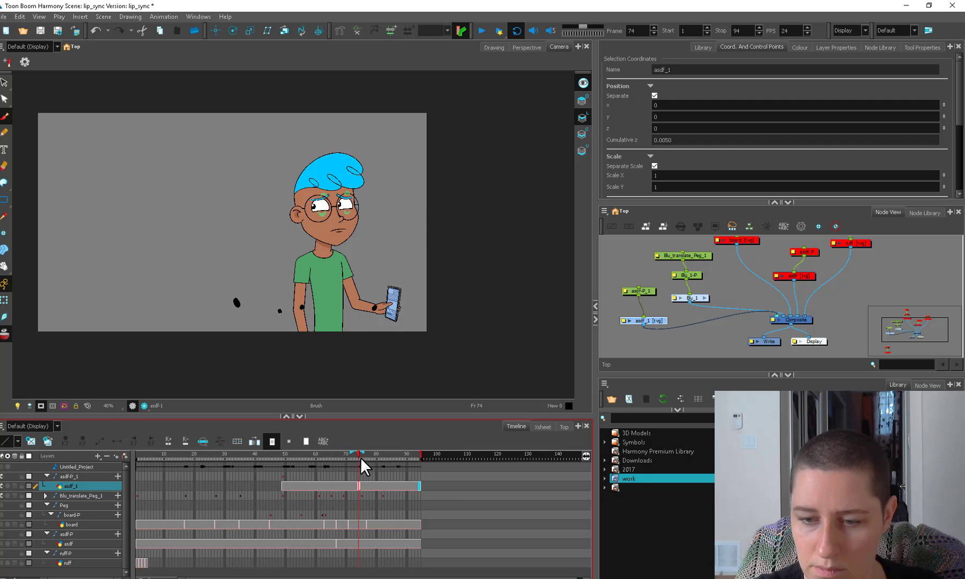
pyautogui.click(362, 457)
pyautogui.click(357, 457)
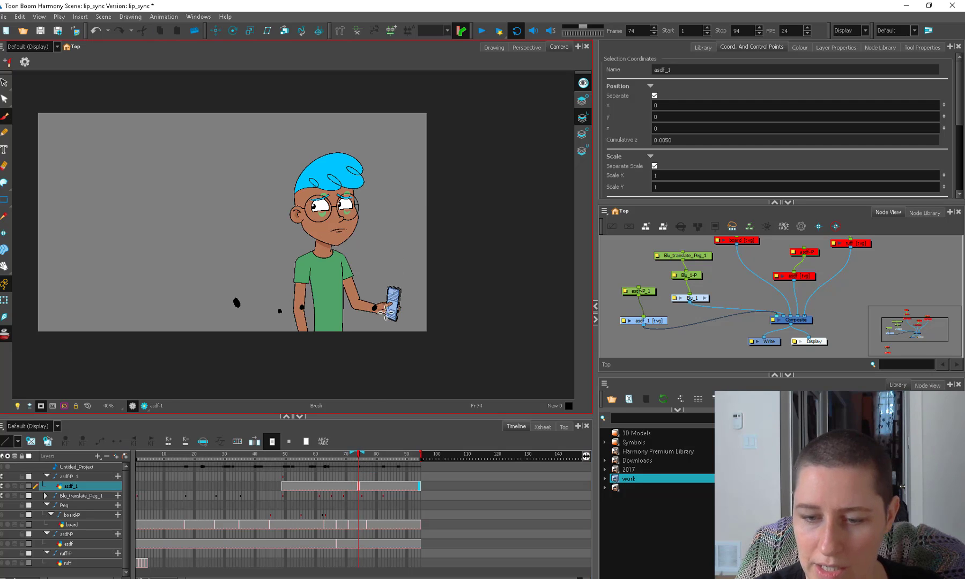
pyautogui.press('.')
pyautogui.moveTo(384, 308)
pyautogui.mouseDown()
pyautogui.moveTo(395, 331)
pyautogui.moveTo(380, 341)
pyautogui.mouseUp()
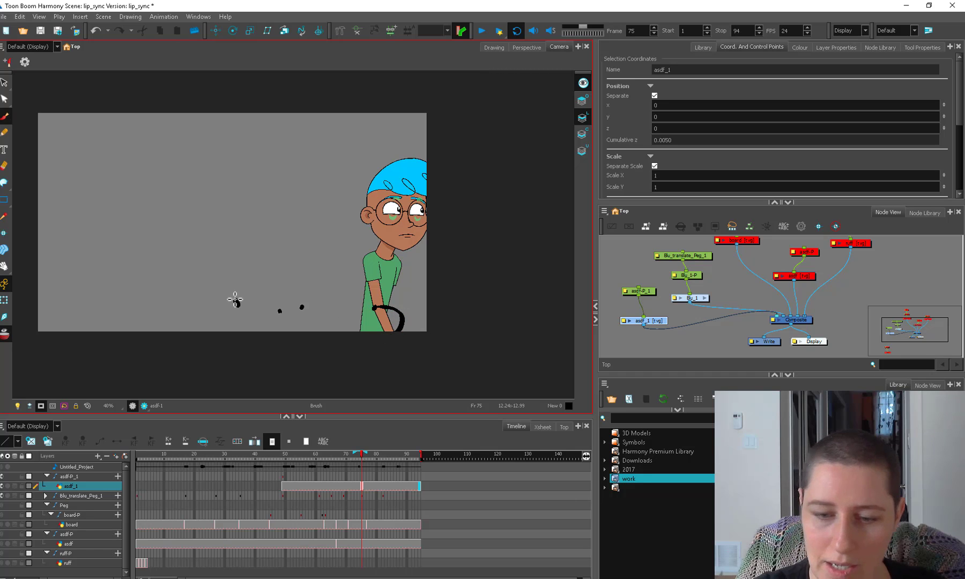
# Connect the wrist marks with one Brush line to trace the hand's arc, and compare it with the earlier poses
pyautogui.moveTo(236, 303); pyautogui.dragTo(397, 306)
pyautogui.press(',')
pyautogui.press(',')
pyautogui.press(',')
pyautogui.press(',')
pyautogui.press(',')
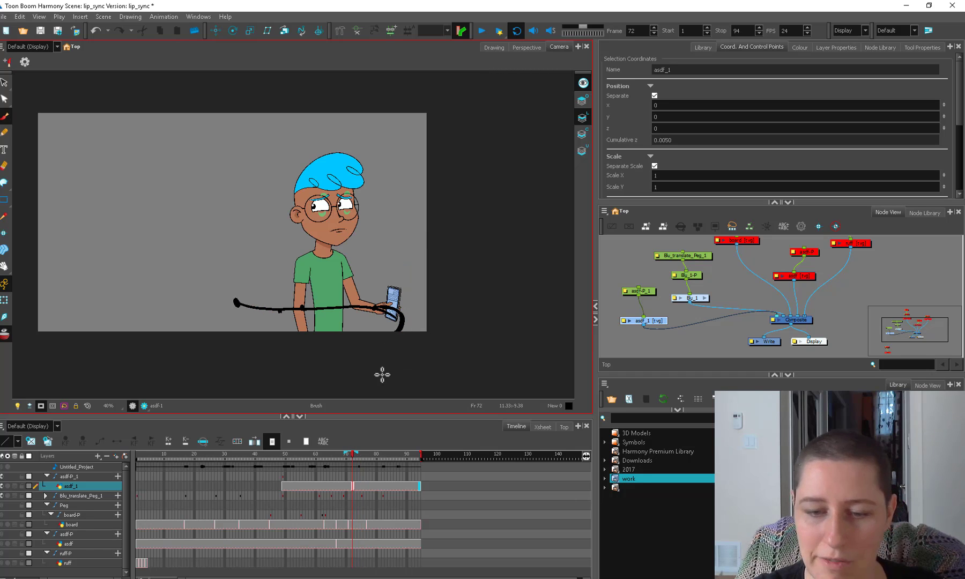
# At frame 59, draw a second, lower-dipping arc from the first wrist mark to the end of the path
pyautogui.click(290, 457)
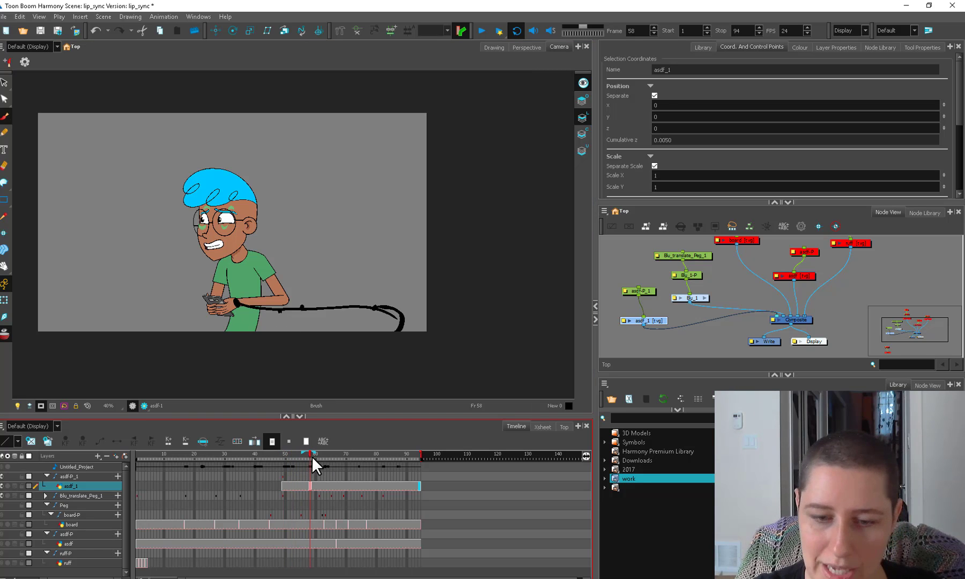
pyautogui.moveTo(311, 455)
pyautogui.mouseDown()
pyautogui.moveTo(341, 458)
pyautogui.moveTo(314, 458)
pyautogui.mouseUp()
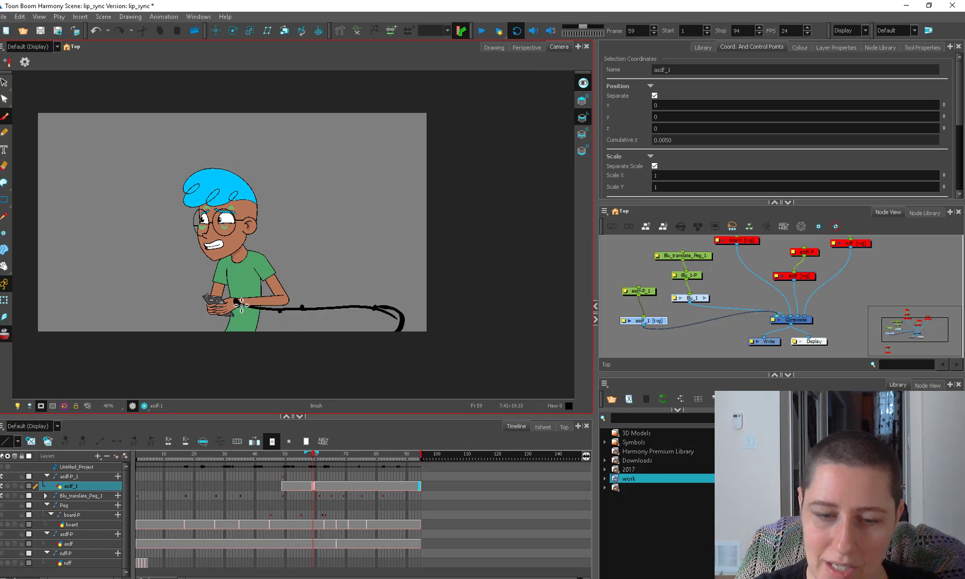
pyautogui.moveTo(241, 304)
pyautogui.mouseDown()
pyautogui.moveTo(256, 320)
pyautogui.moveTo(355, 300)
pyautogui.moveTo(400, 316)
pyautogui.mouseUp()
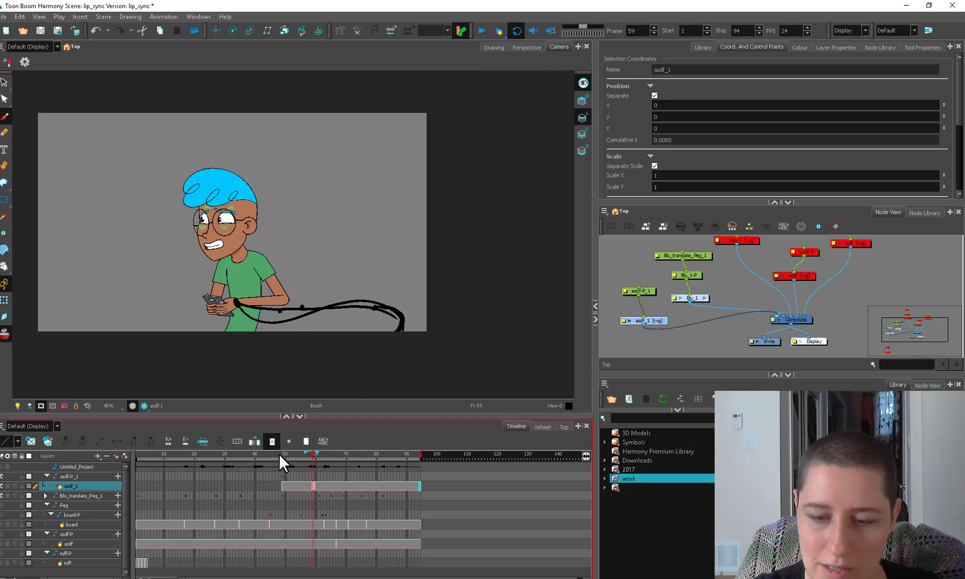
pyautogui.moveTo(310, 459); pyautogui.dragTo(341, 460)
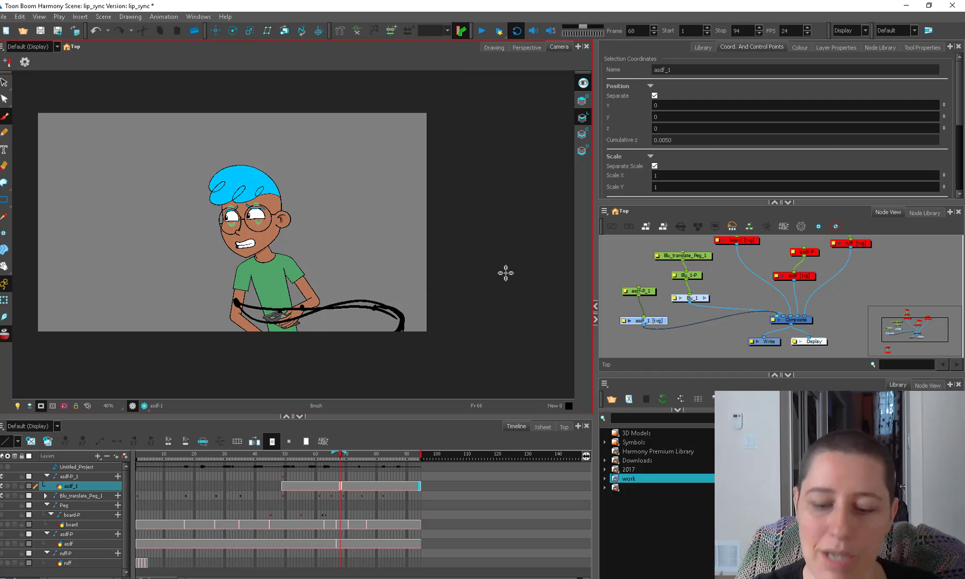
pyautogui.click(293, 457)
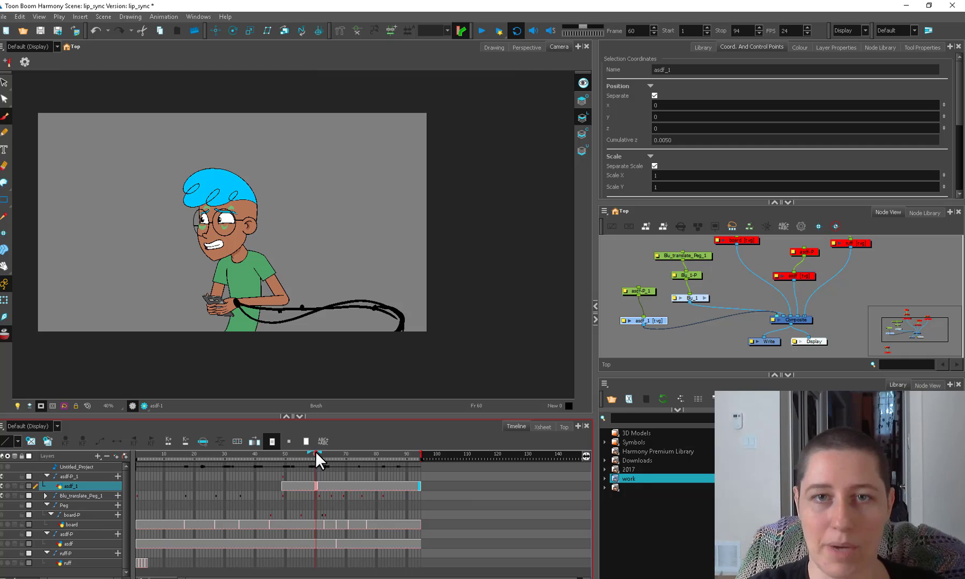
# Draw short Brush lines across the character's eyes on the poses at frames 59 and 65 to track the head
pyautogui.moveTo(316, 451); pyautogui.dragTo(313, 477)
pyautogui.click(303, 474)
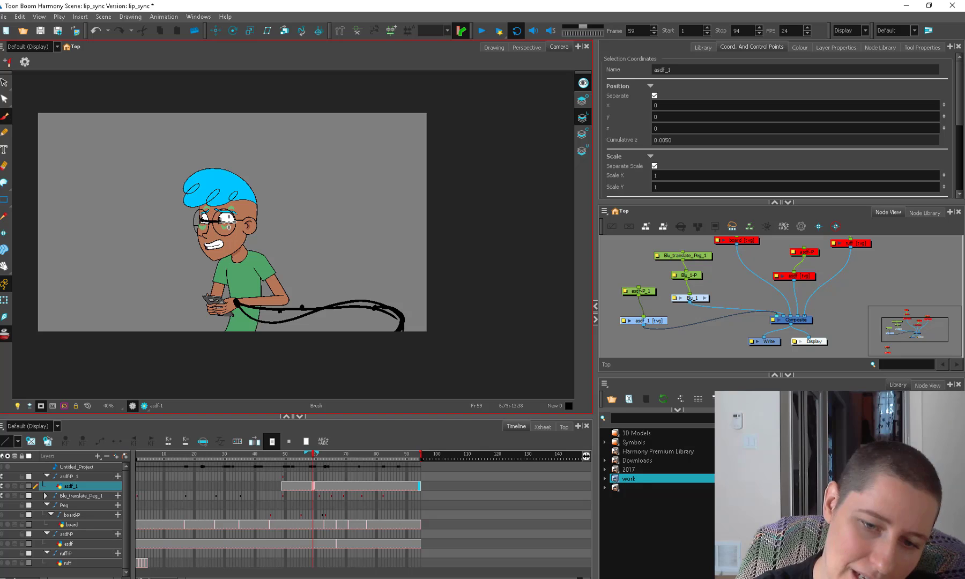
pyautogui.press('.')
pyautogui.press('.')
pyautogui.press('.')
pyautogui.press('.')
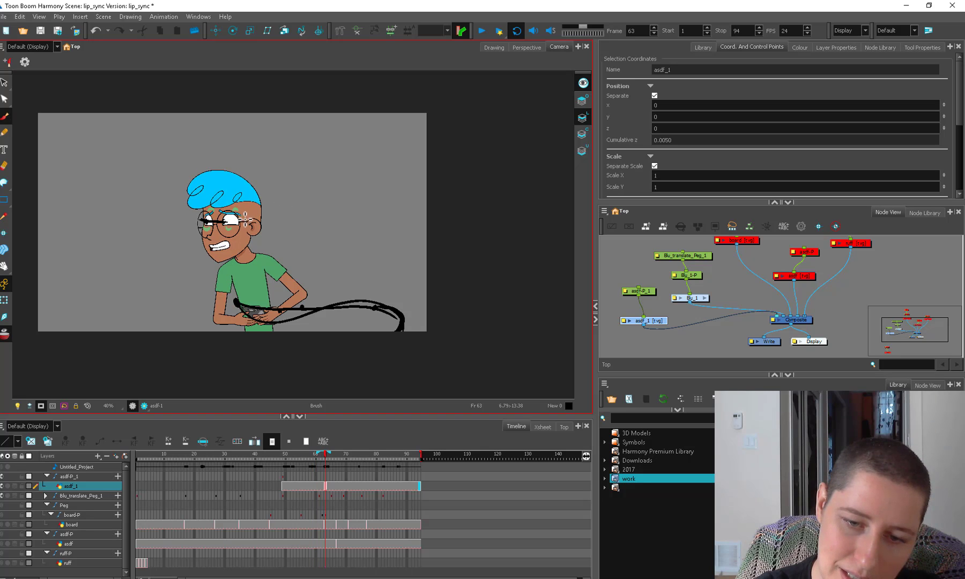
pyautogui.press('.')
pyautogui.press('.')
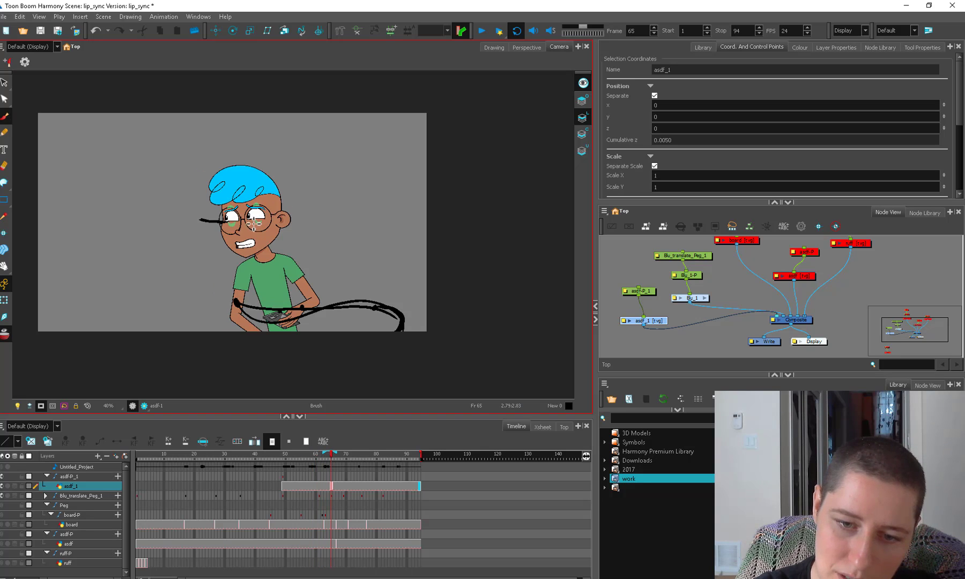
pyautogui.press(',')
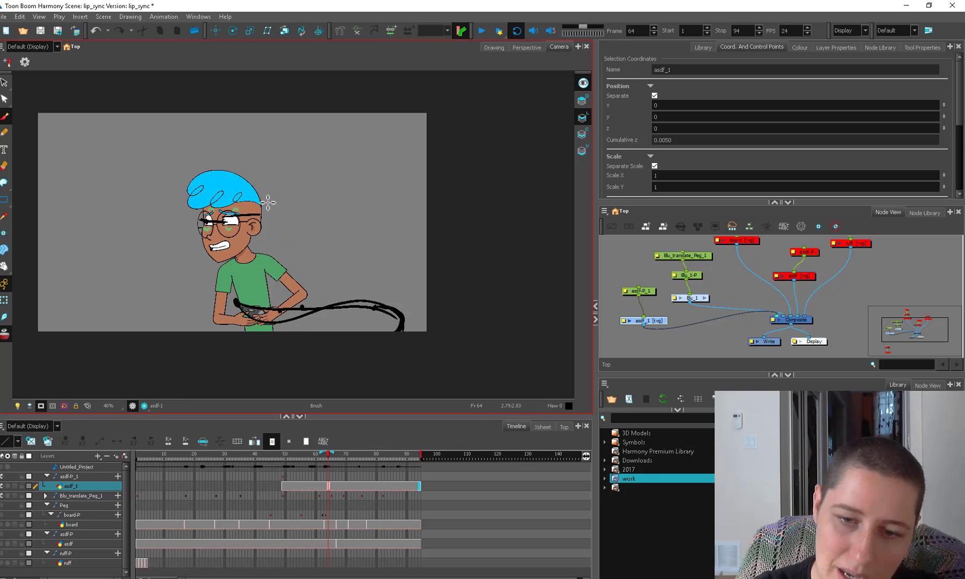
# Continue tracking the head with short Brush lines across the eyes on the frame 69 pose and at frame 75
pyautogui.press('.')
pyautogui.press('.')
pyautogui.press('.')
pyautogui.press('.')
pyautogui.press('.')
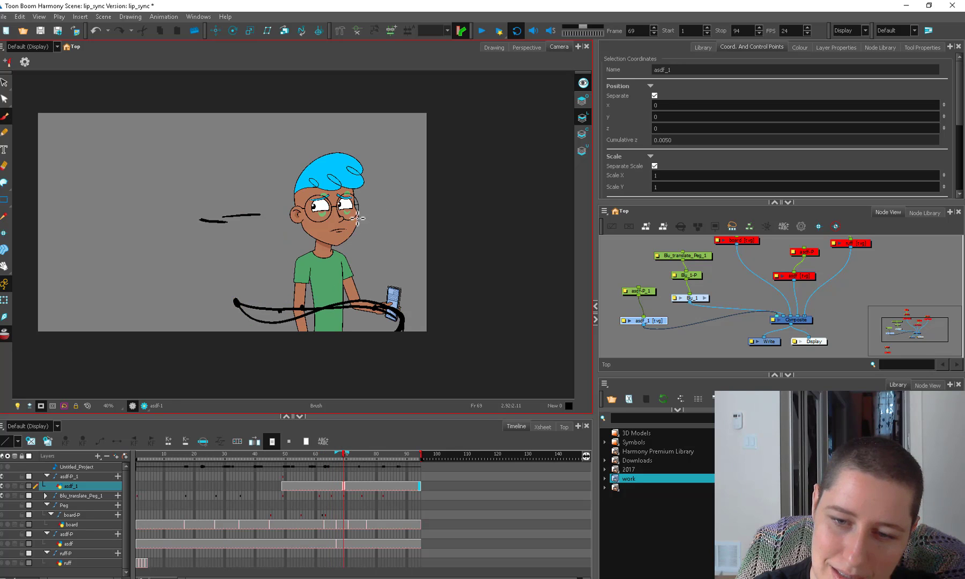
pyautogui.press('.')
pyautogui.press('.')
pyautogui.press('.')
pyautogui.press('.')
pyautogui.press('.')
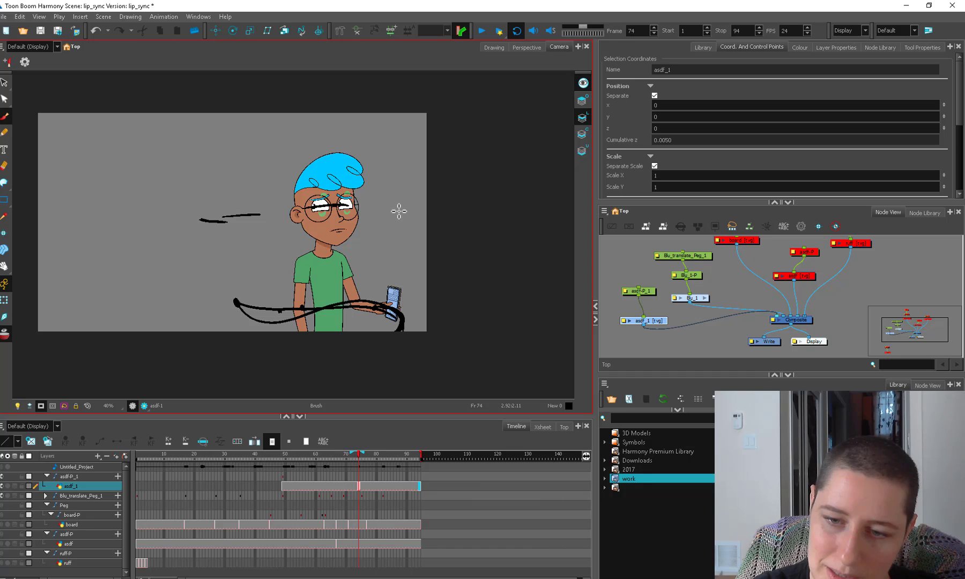
pyautogui.press('.')
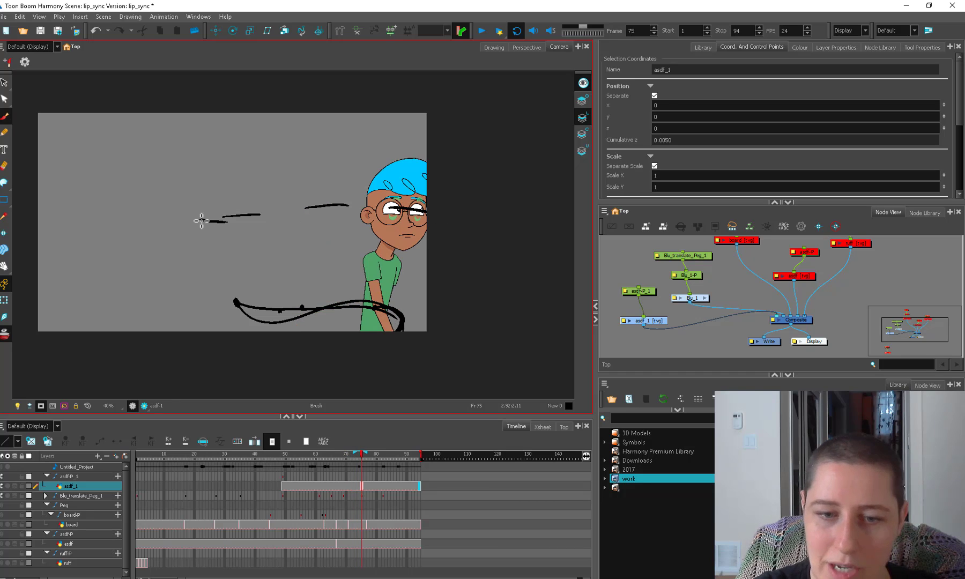
# Connect the eye marks with one Brush line to trace the head's arc, and erase the stray strokes over the frame 57 face
pyautogui.moveTo(200, 218); pyautogui.dragTo(413, 204)
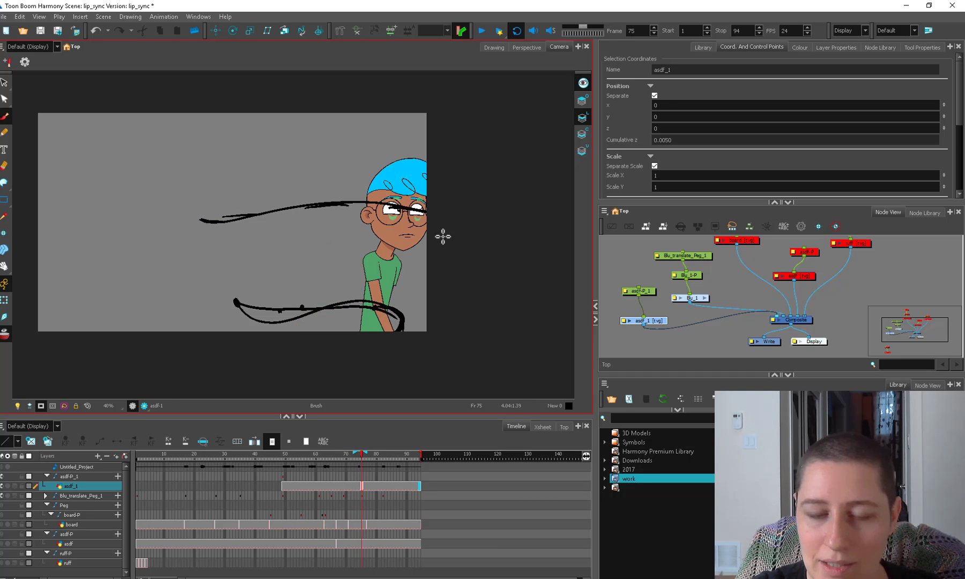
pyautogui.click(305, 457)
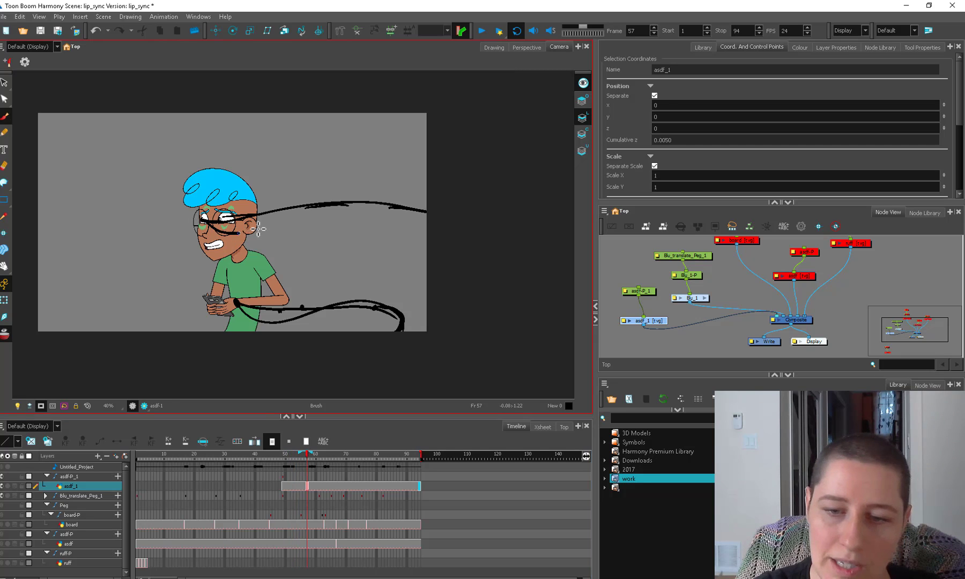
pyautogui.hotkey('alt', 'e')
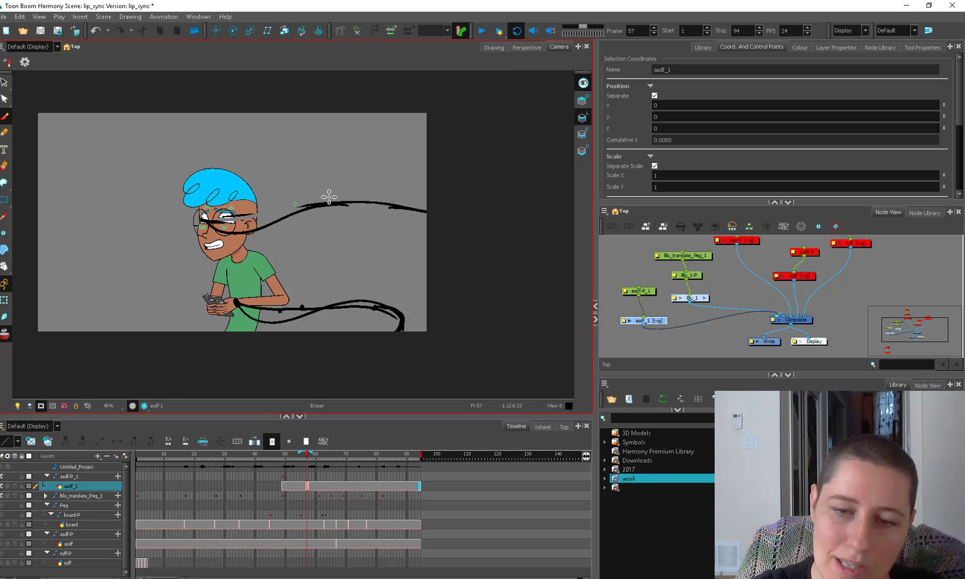
pyautogui.moveTo(218, 213); pyautogui.dragTo(256, 215)
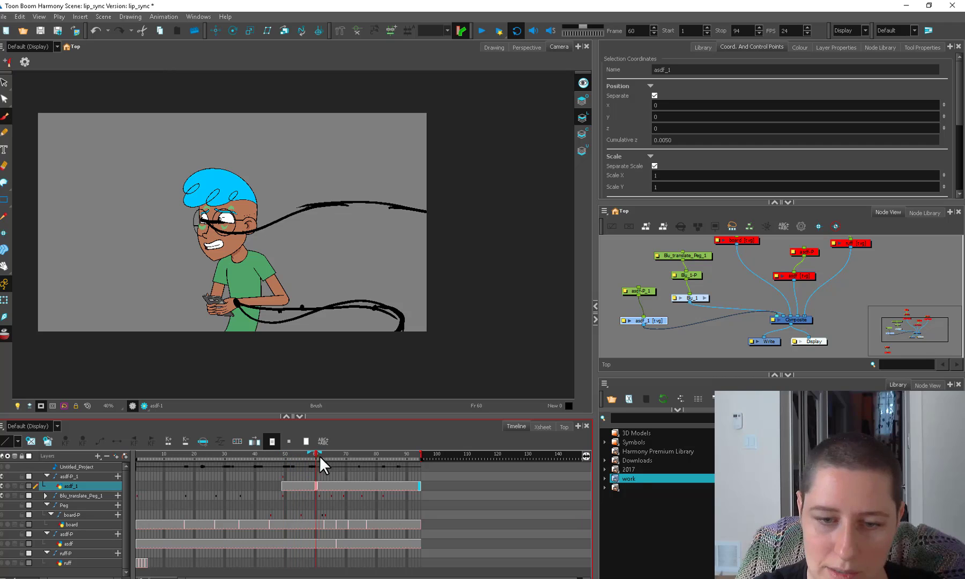
# Nudge the whole character right on Blu_translate_Peg_1 at frame 61, to an X position of 3.1145 E
pyautogui.moveTo(320, 455)
pyautogui.mouseDown()
pyautogui.moveTo(331, 455)
pyautogui.moveTo(307, 460)
pyautogui.moveTo(319, 463)
pyautogui.mouseUp()
pyautogui.hotkey('shift', 't')
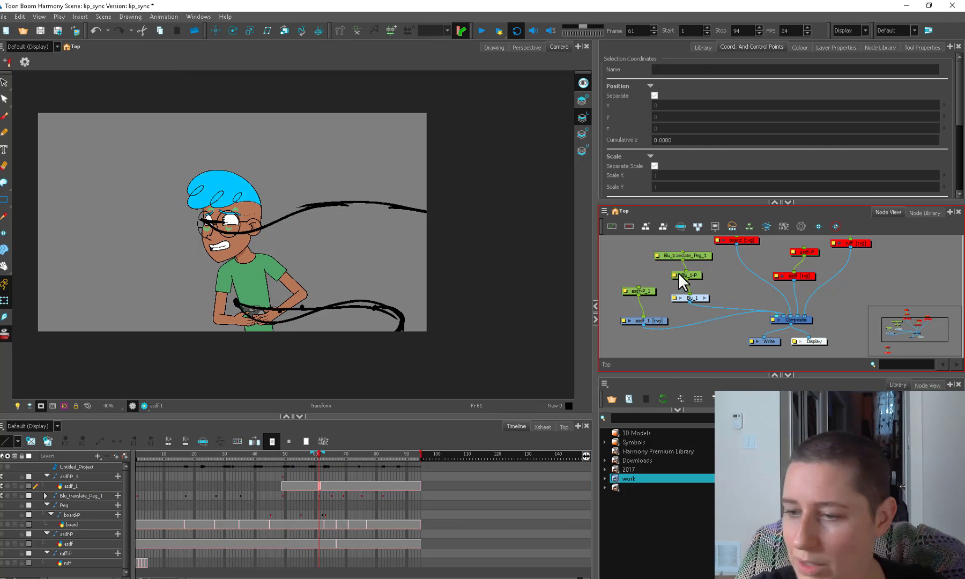
pyautogui.click(691, 256)
pyautogui.moveTo(678, 260); pyautogui.dragTo(674, 260)
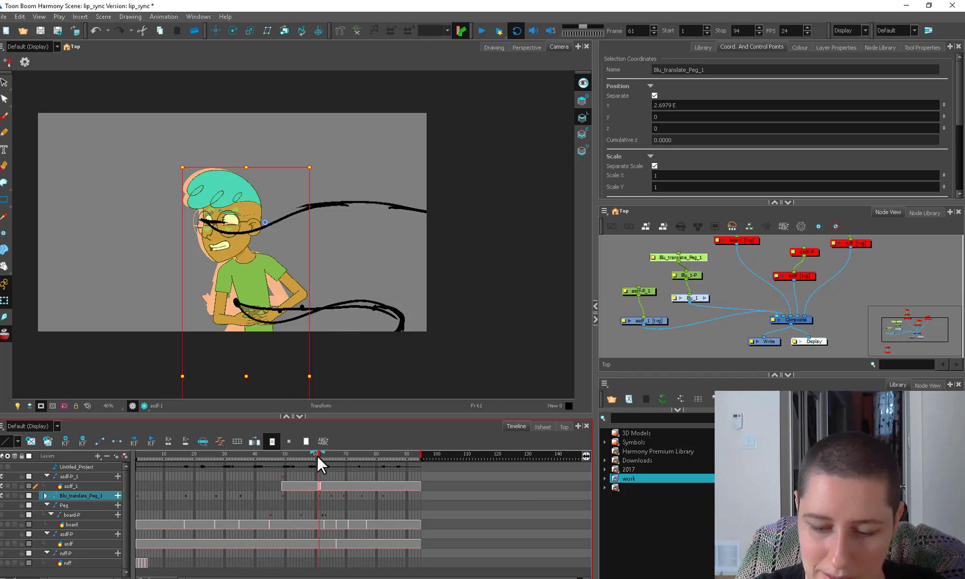
pyautogui.moveTo(317, 456)
pyautogui.mouseDown()
pyautogui.moveTo(298, 458)
pyautogui.moveTo(319, 453)
pyautogui.moveTo(308, 455)
pyautogui.mouseUp()
pyautogui.hotkey('shift', 'Right')
pyautogui.hotkey('shift', 'Right')
pyautogui.hotkey('shift', 'Left')
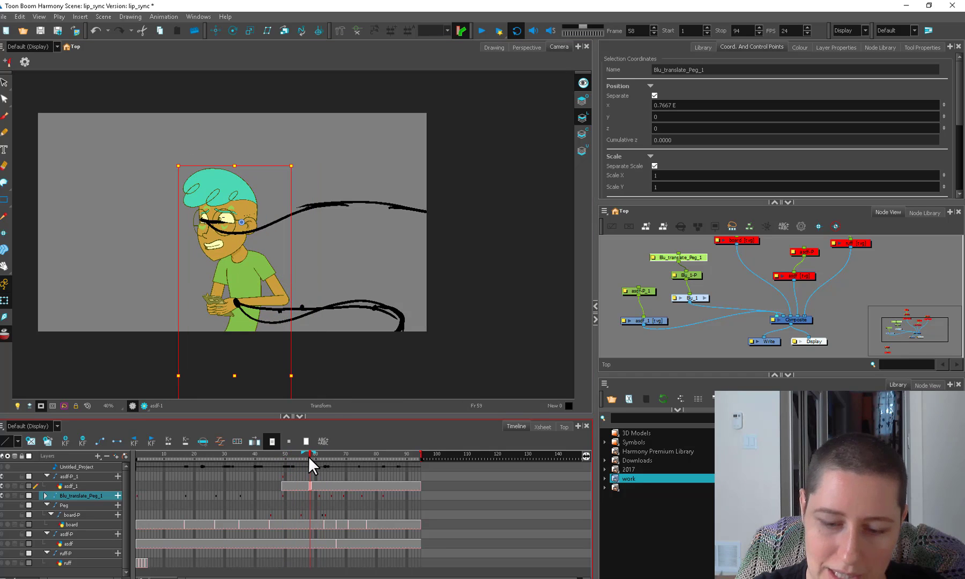
# Compare the neighbouring poses, and shift Blu_translate_Peg_1 farther right at frame 61, to an X position of 3.9479 E
pyautogui.click(283, 494)
pyautogui.click(319, 494)
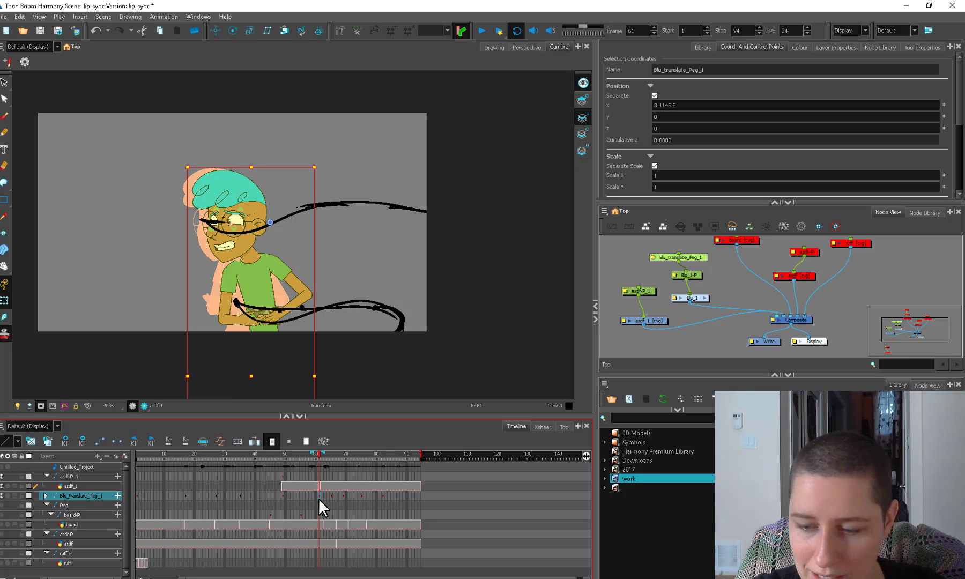
pyautogui.moveTo(281, 454); pyautogui.dragTo(319, 455)
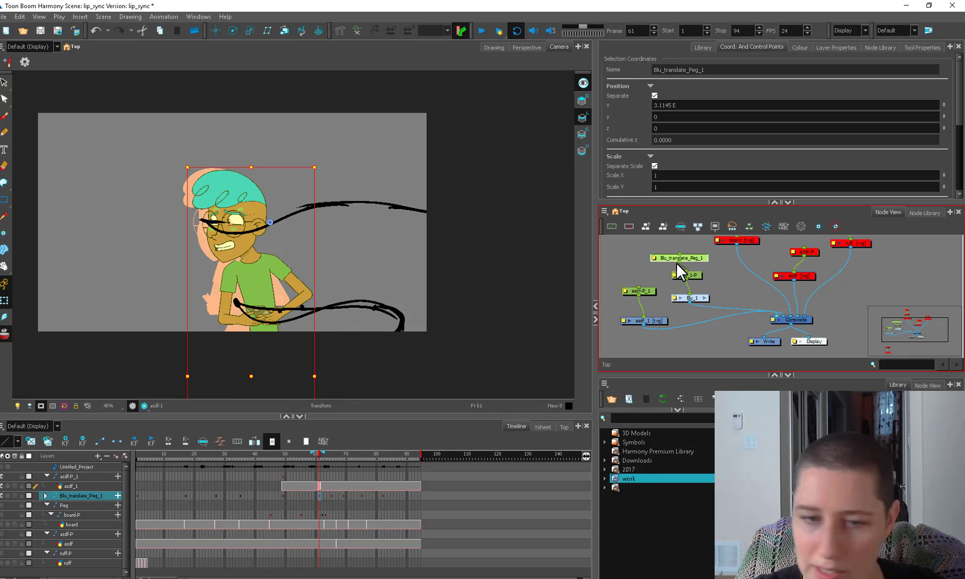
pyautogui.moveTo(338, 329); pyautogui.dragTo(348, 319)
pyautogui.click(620, 245)
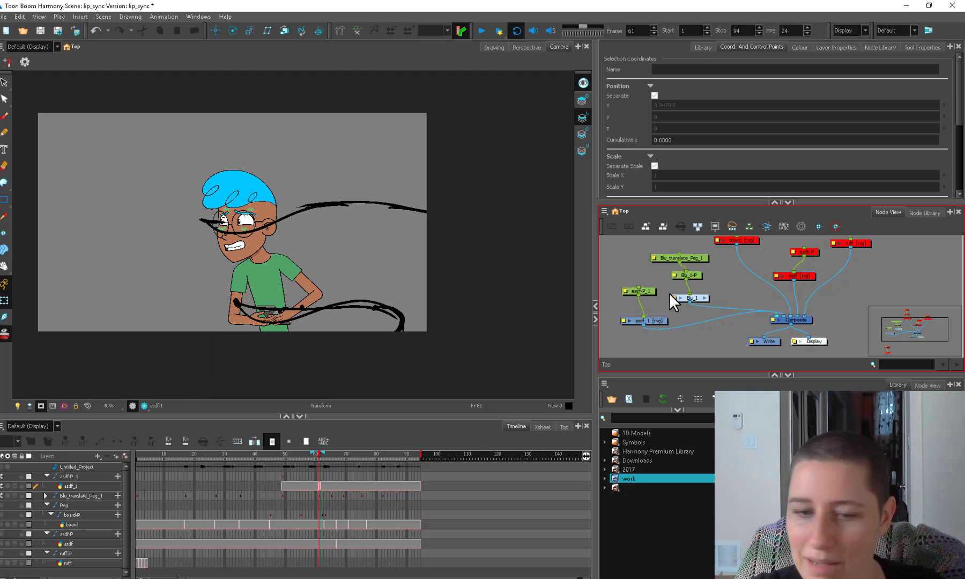
# Bend the top of the character's chest deformer to the left at frame 61, and review the lean across the surrounding frames
pyautogui.click(268, 276)
pyautogui.scroll(-2, 775, 348)
pyautogui.moveTo(792, 331); pyautogui.dragTo(745, 356)
pyautogui.click(713, 306)
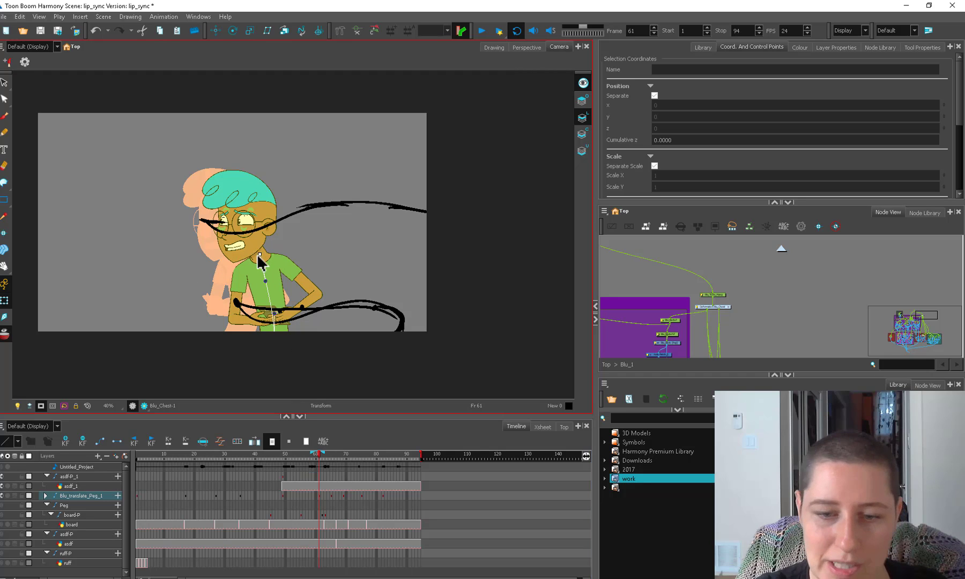
pyautogui.moveTo(260, 256); pyautogui.dragTo(245, 255)
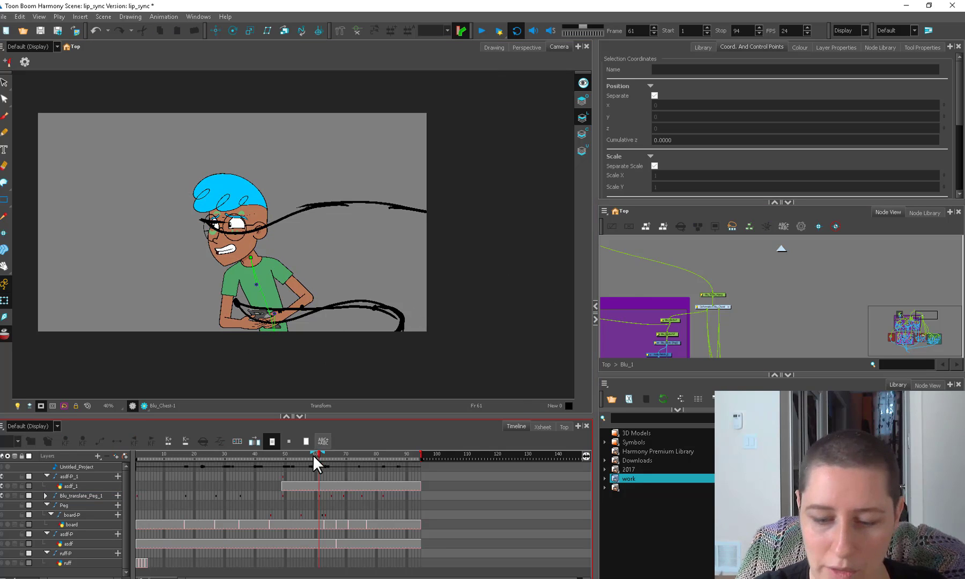
pyautogui.click(287, 454)
pyautogui.moveTo(315, 458); pyautogui.dragTo(310, 478)
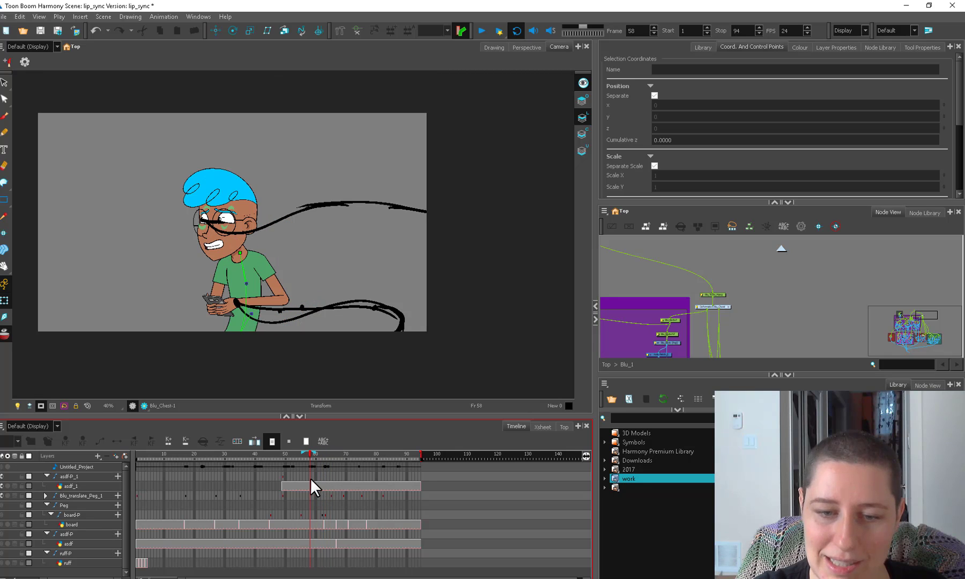
pyautogui.click(330, 459)
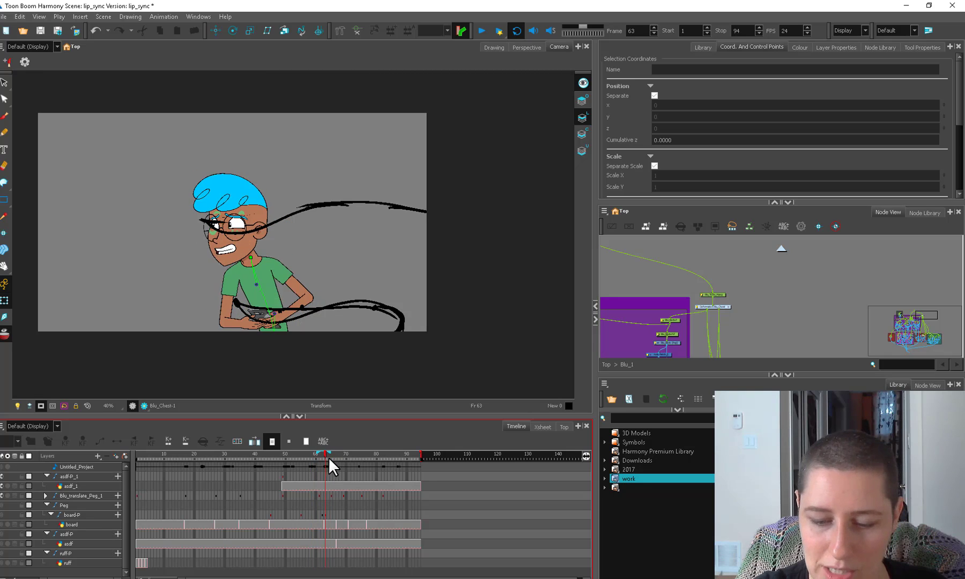
# Sketch a simple head with a curved torso beside the character with the Brush on the asdf_1 layer at frame 60
pyautogui.click(911, 324)
pyautogui.click(608, 364)
pyautogui.hotkey('alt', 'b')
pyautogui.click(750, 323)
pyautogui.press(',')
pyautogui.press(',')
pyautogui.press(',')
pyautogui.press(',')
pyautogui.press(',')
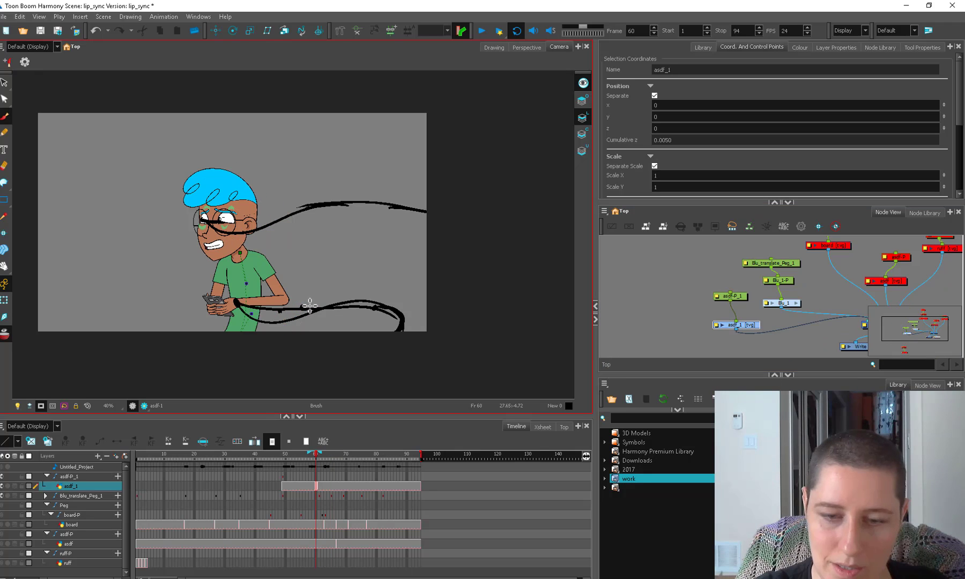
pyautogui.moveTo(168, 264)
pyautogui.mouseDown()
pyautogui.moveTo(197, 311)
pyautogui.moveTo(171, 265)
pyautogui.mouseUp()
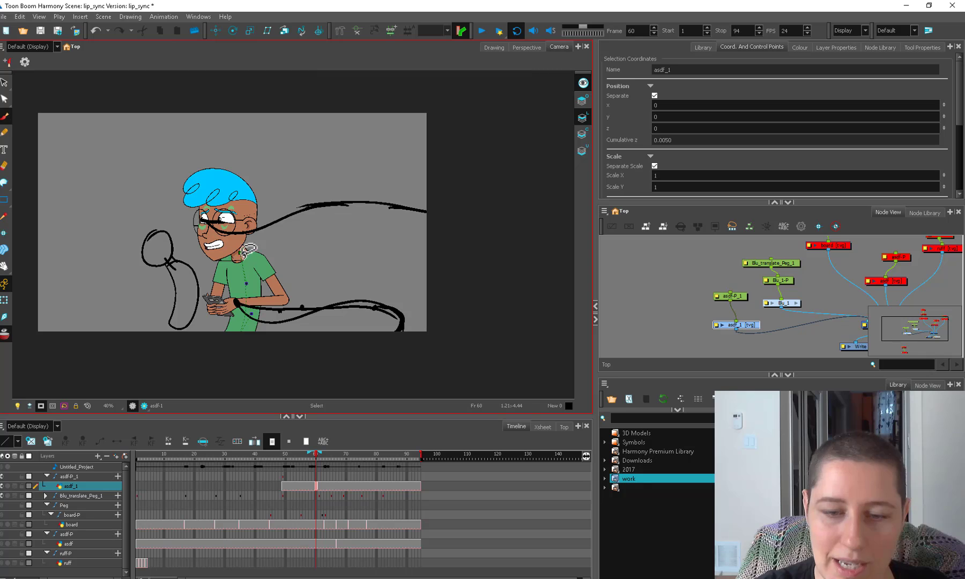
# Mark the base of the neck with a short horizontal Brush line at frame 65, and compare it with frame 64
pyautogui.press('.')
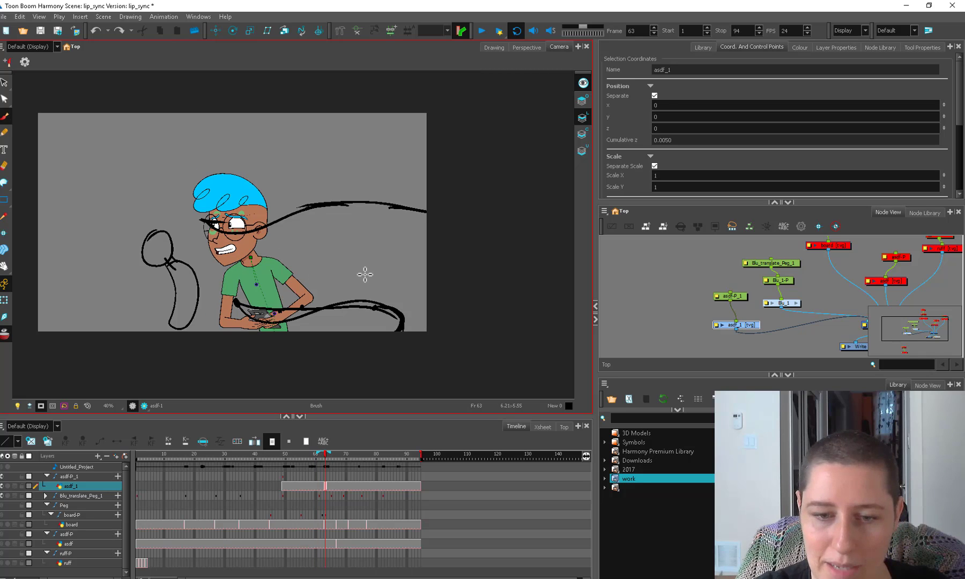
pyautogui.press('.')
pyautogui.press('.')
pyautogui.press('.')
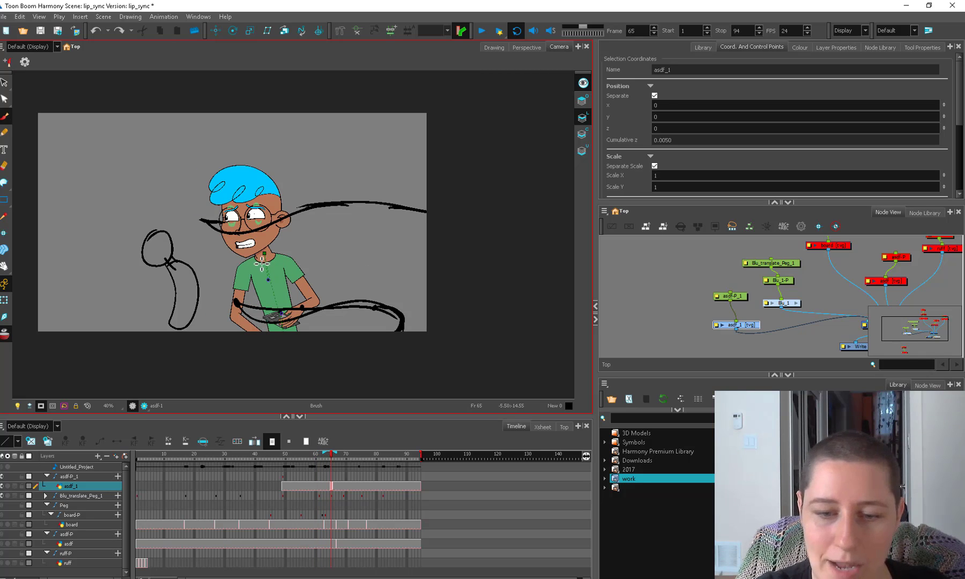
pyautogui.moveTo(240, 263); pyautogui.dragTo(275, 262)
pyautogui.press(',')
pyautogui.press('.')
pyautogui.press(',')
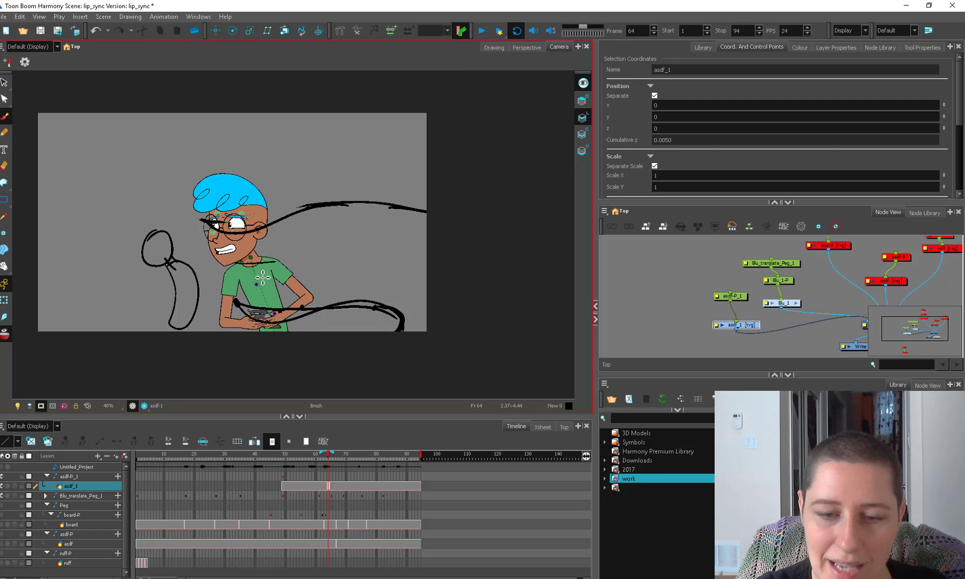
pyautogui.press('.')
# Move the character's head peg down and to the left at frame 65, to X 0.1165 W and Y 0.4399 S
pyautogui.click(5, 300)
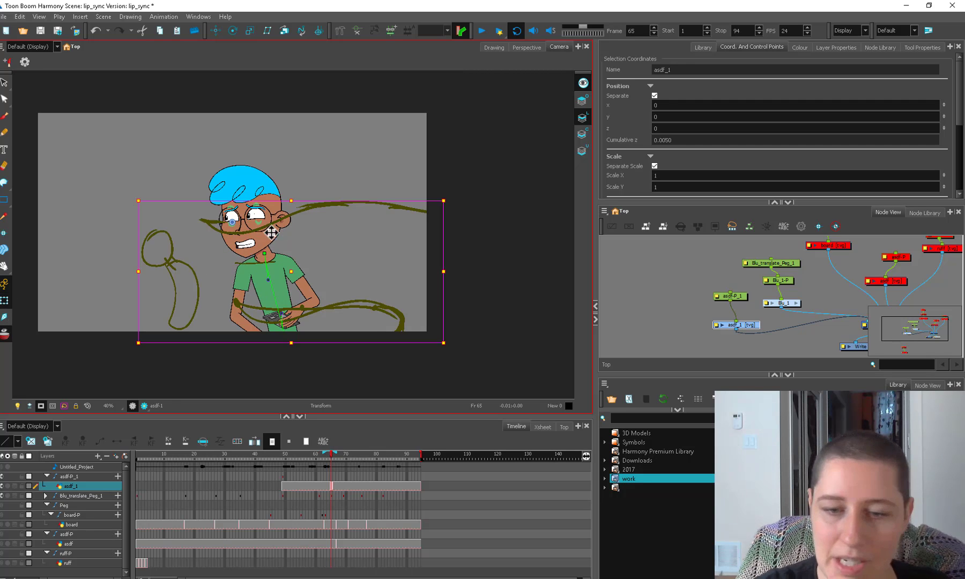
pyautogui.click(286, 241)
pyautogui.click(294, 236)
pyautogui.scroll(1, 296, 236)
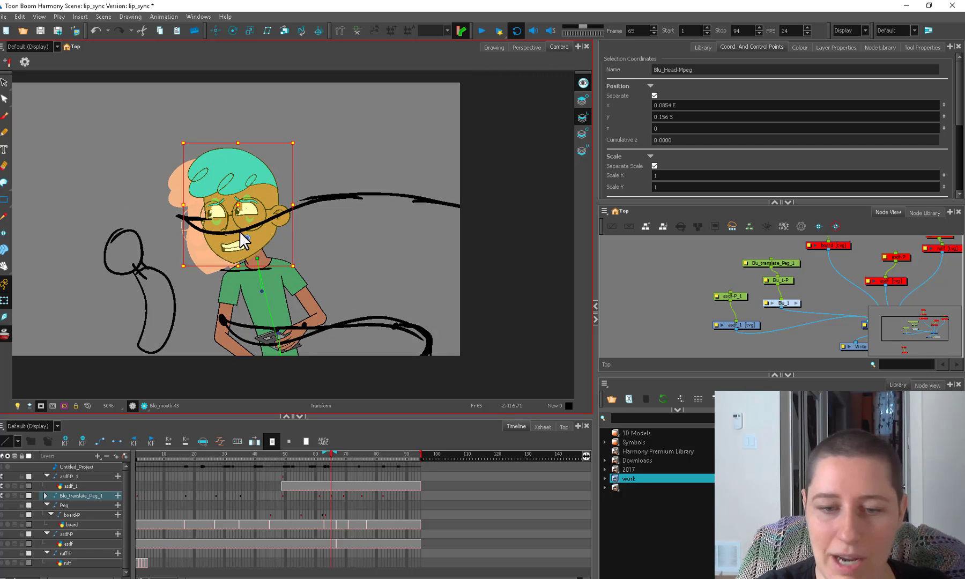
pyautogui.moveTo(261, 234); pyautogui.dragTo(256, 243)
pyautogui.scroll(-2, 334, 259)
pyautogui.click(603, 266)
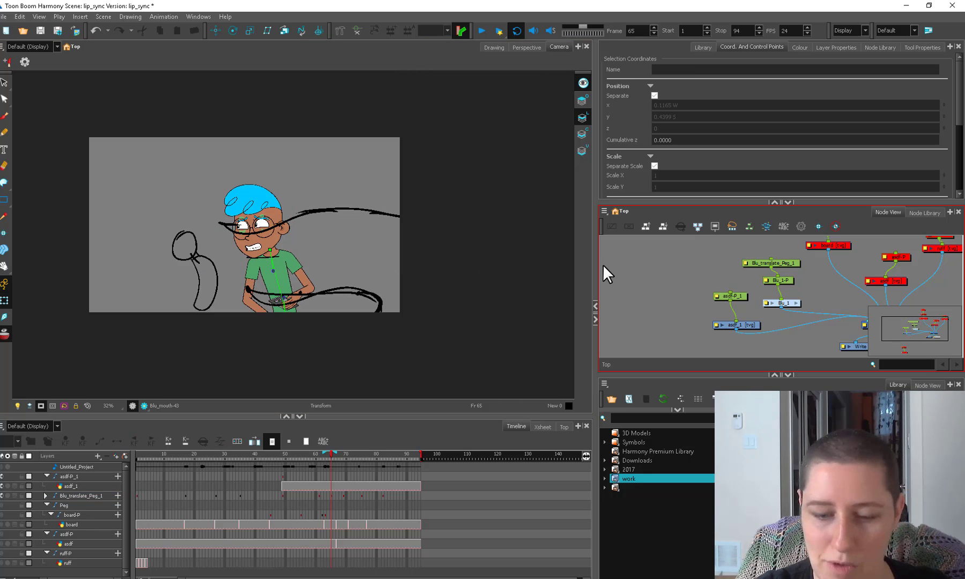
# Review the adjusted head across the neighbouring frames, and tilt it slightly counter-clockwise at frame 68
pyautogui.click(322, 455)
pyautogui.moveTo(303, 452); pyautogui.dragTo(340, 454)
pyautogui.click(296, 190)
pyautogui.moveTo(294, 175); pyautogui.dragTo(287, 173)
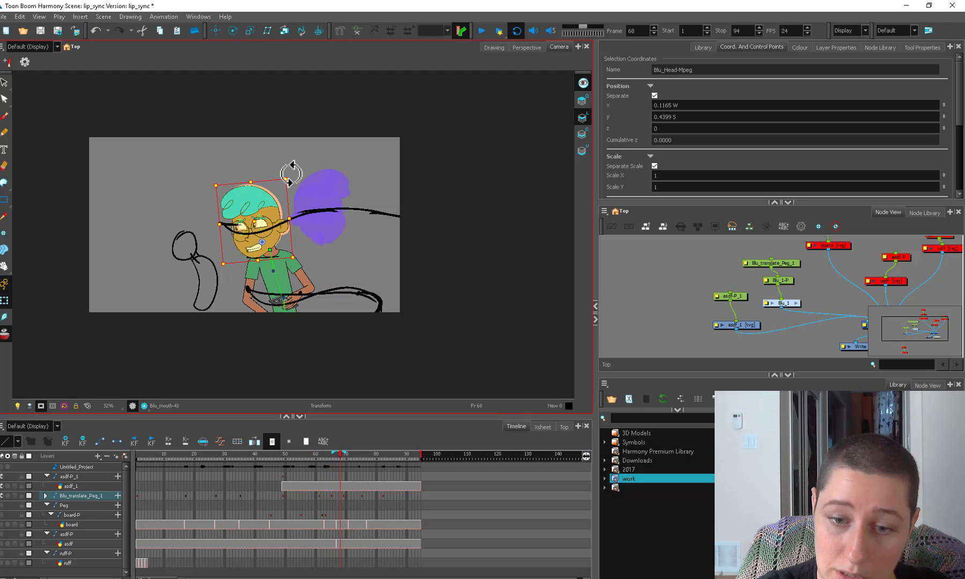
# Delete the old head arc from the asdf_1 layer at frame 64, keeping the wrist arcs and the figure sketch
pyautogui.moveTo(334, 456); pyautogui.dragTo(327, 454)
pyautogui.moveTo(752, 325); pyautogui.dragTo(746, 321)
pyautogui.hotkey('alt', 'b')
pyautogui.moveTo(238, 236)
pyautogui.mouseDown()
pyautogui.moveTo(272, 263)
pyautogui.moveTo(303, 263)
pyautogui.mouseUp()
pyautogui.press('2')
pyautogui.hotkey('alt', 'e')
pyautogui.hotkey('alt', 's')
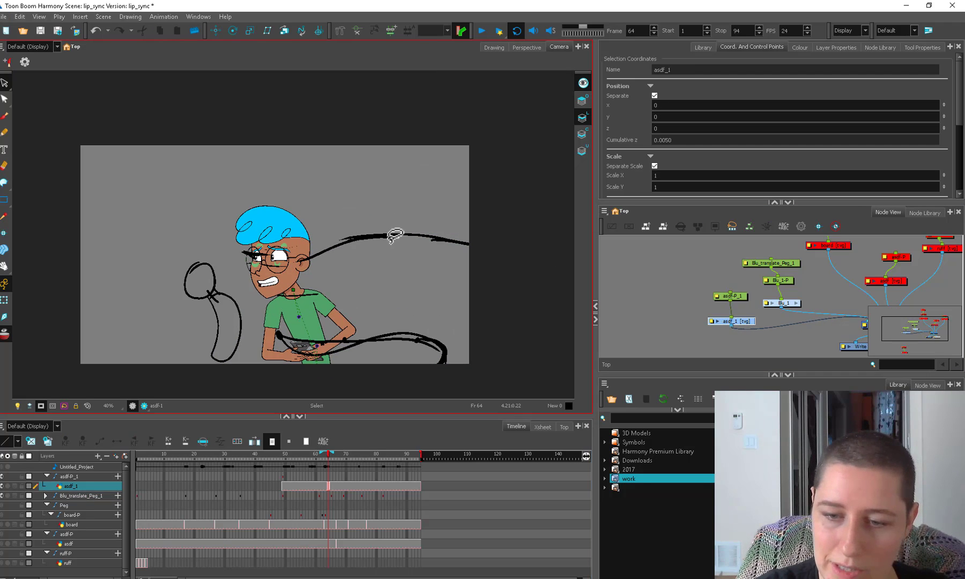
pyautogui.click(395, 236)
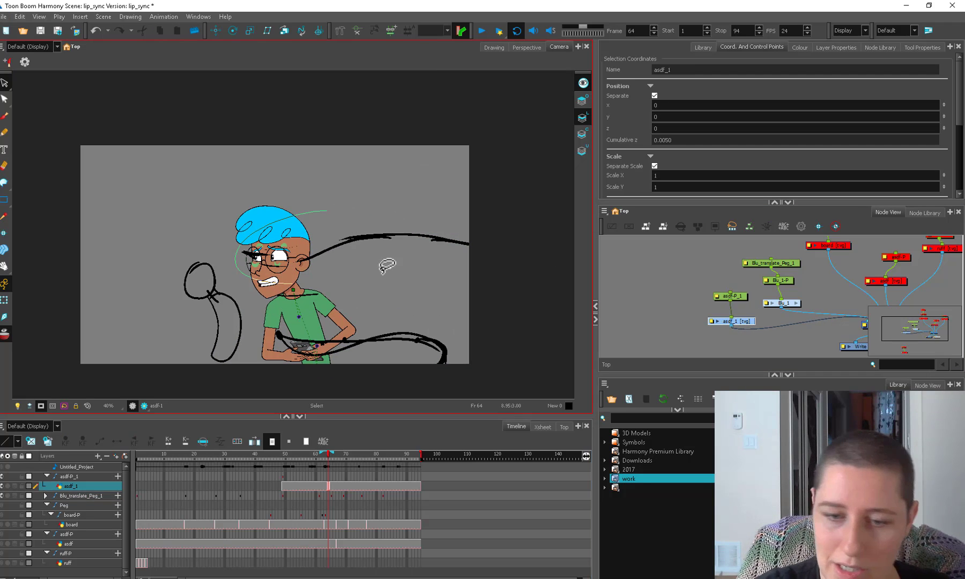
pyautogui.press('Delete')
pyautogui.hotkey('alt', 'b')
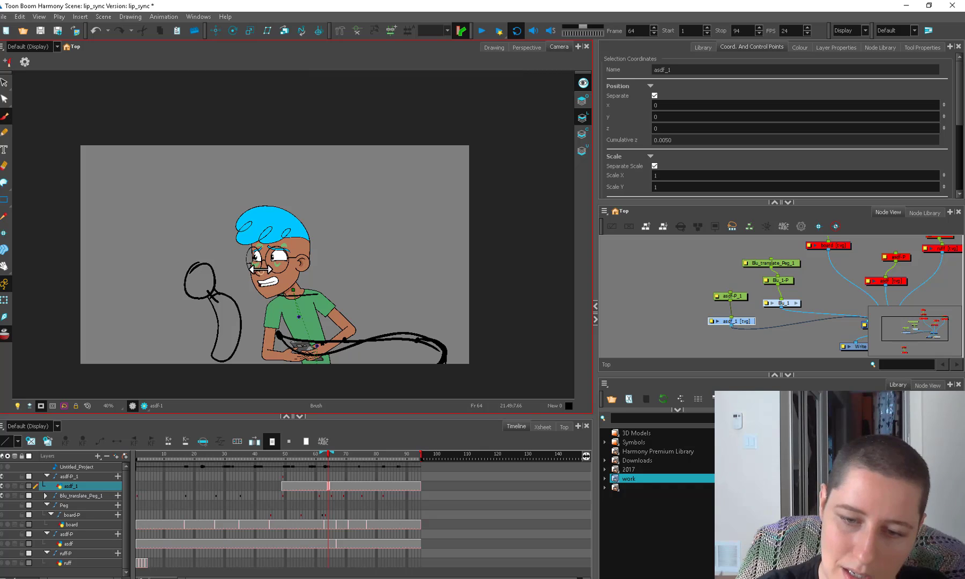
# Redraw the head's arc with the Brush along the eyes from the frame 65 pose toward the frame 75 pose
pyautogui.click(331, 455)
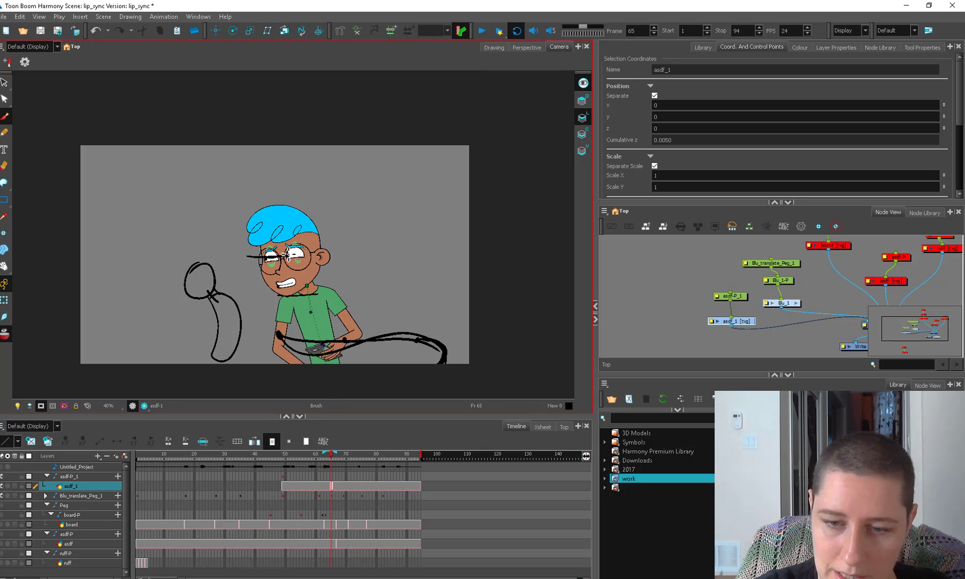
pyautogui.moveTo(287, 254); pyautogui.dragTo(412, 238)
pyautogui.press('.')
pyautogui.press('.')
pyautogui.press('.')
pyautogui.press('.')
pyautogui.press('.')
pyautogui.press('.')
pyautogui.press('.')
pyautogui.press('.')
pyautogui.press('.')
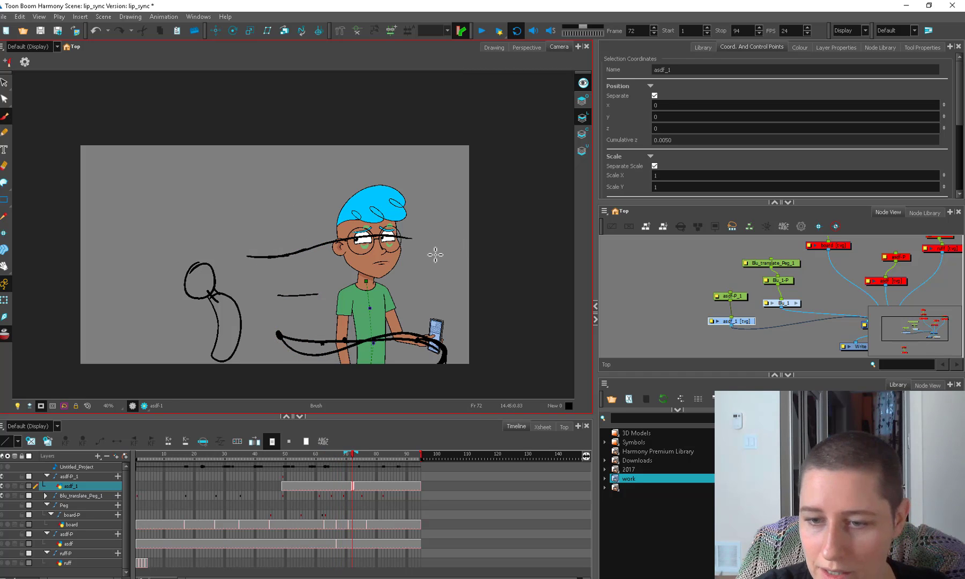
pyautogui.press('.')
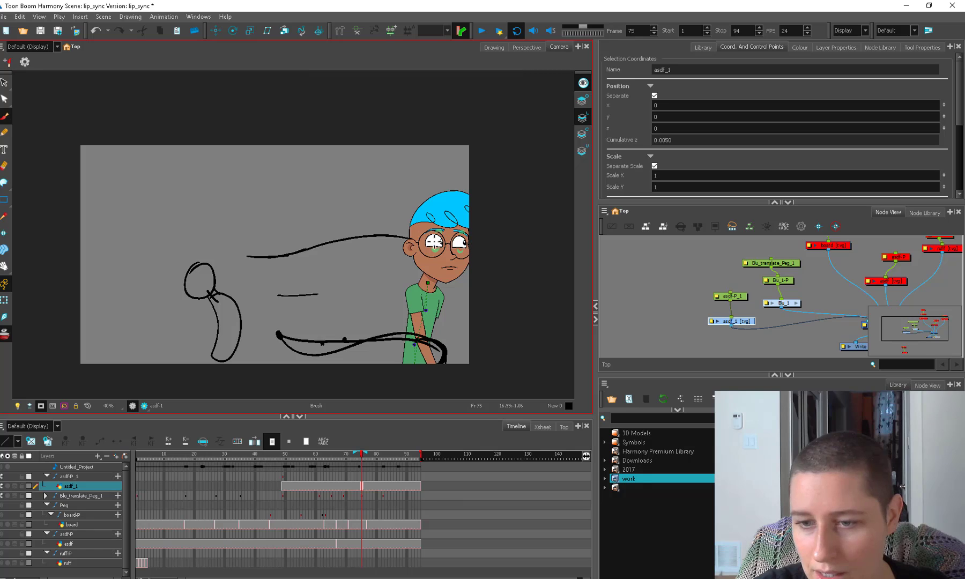
# Shift the character's pose keyframes from frame 61 so they start at frame 59, and review the timing from frame 54
pyautogui.click(292, 465)
pyautogui.moveTo(296, 462); pyautogui.dragTo(304, 482)
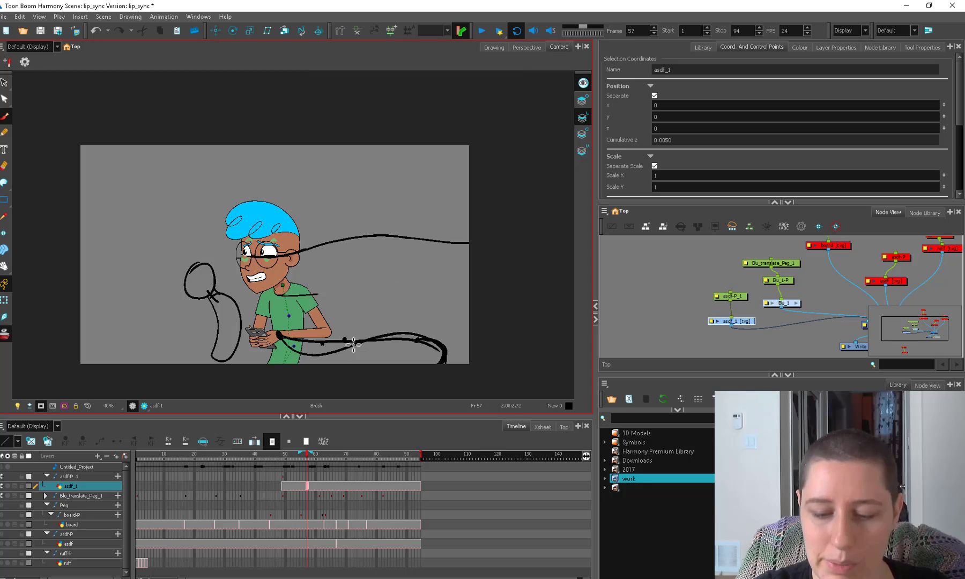
pyautogui.moveTo(312, 459); pyautogui.dragTo(314, 497)
pyautogui.click(320, 495)
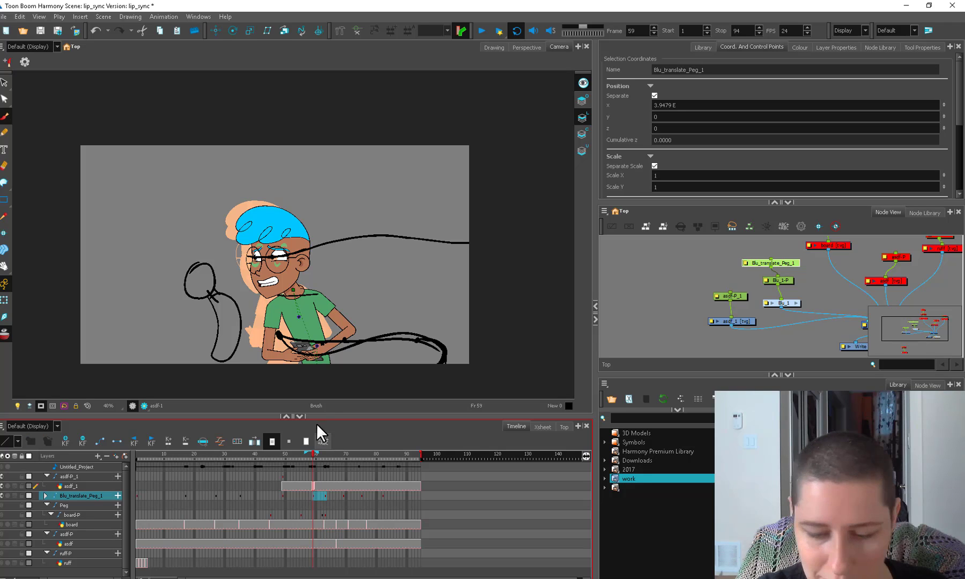
pyautogui.moveTo(298, 456)
pyautogui.mouseDown()
pyautogui.moveTo(337, 458)
pyautogui.moveTo(281, 462)
pyautogui.moveTo(372, 457)
pyautogui.moveTo(266, 475)
pyautogui.moveTo(344, 464)
pyautogui.moveTo(297, 472)
pyautogui.mouseUp()
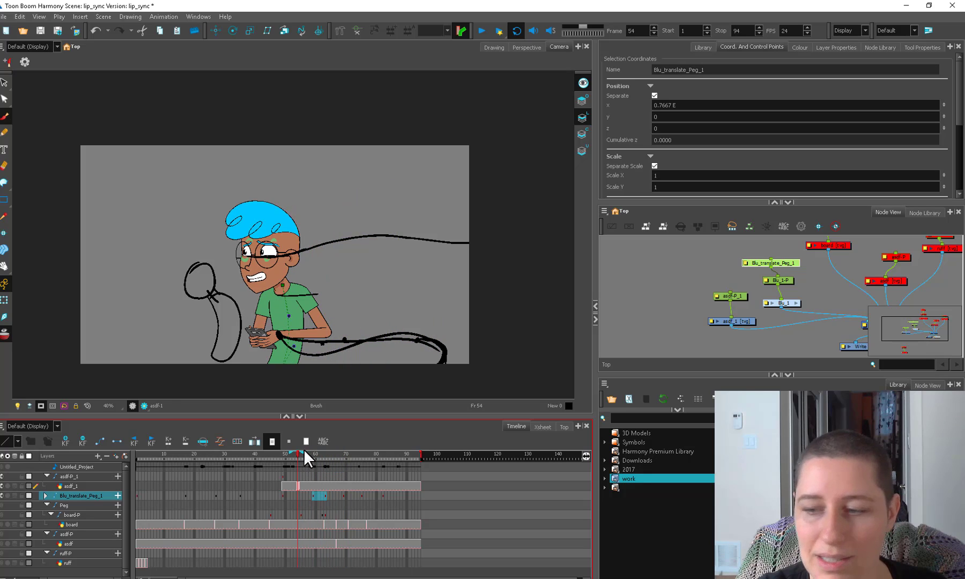
pyautogui.click(648, 305)
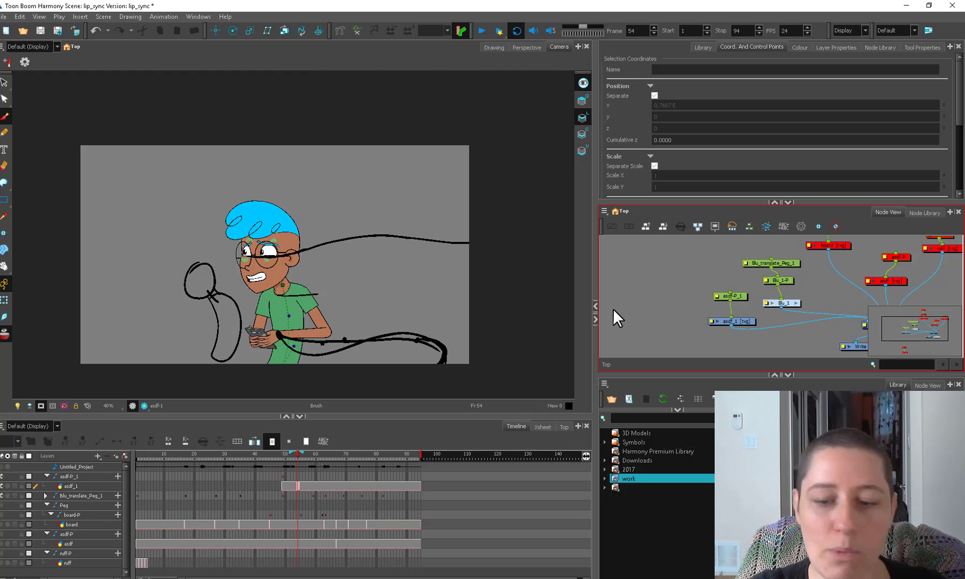
# Sketch a sideways V beside the small figure on the asdf_1 layer at frame 54, and delete the unwanted extra strokes
pyautogui.click(746, 323)
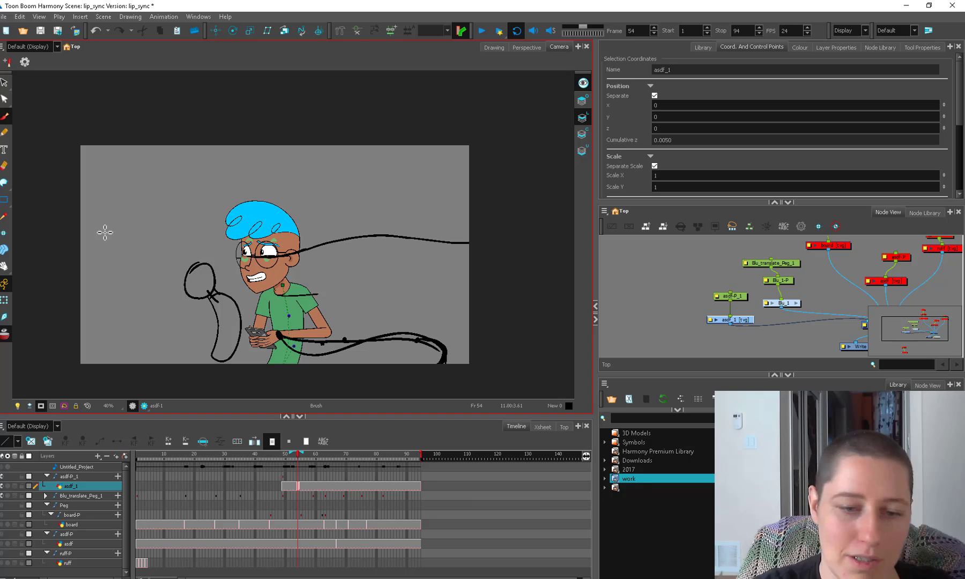
pyautogui.moveTo(142, 227)
pyautogui.mouseDown()
pyautogui.moveTo(91, 245)
pyautogui.moveTo(122, 268)
pyautogui.mouseUp()
pyautogui.moveTo(142, 227)
pyautogui.mouseDown()
pyautogui.moveTo(168, 246)
pyautogui.moveTo(149, 259)
pyautogui.moveTo(129, 254)
pyautogui.moveTo(138, 256)
pyautogui.mouseUp()
pyautogui.moveTo(127, 192)
pyautogui.mouseDown()
pyautogui.moveTo(119, 231)
pyautogui.moveTo(129, 191)
pyautogui.moveTo(132, 350)
pyautogui.mouseUp()
pyautogui.hotkey('alt', 's')
pyautogui.press('Delete')
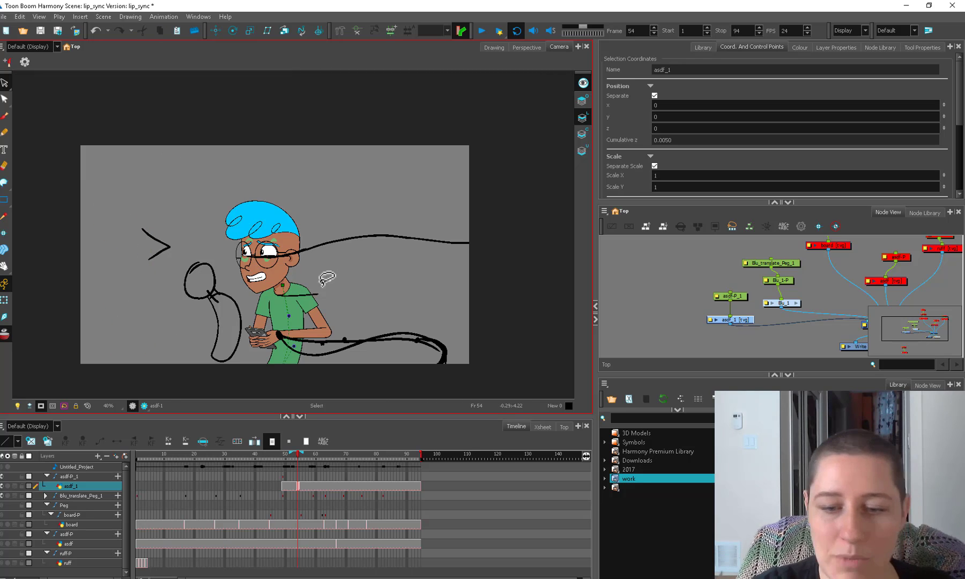
pyautogui.hotkey('alt', 'b')
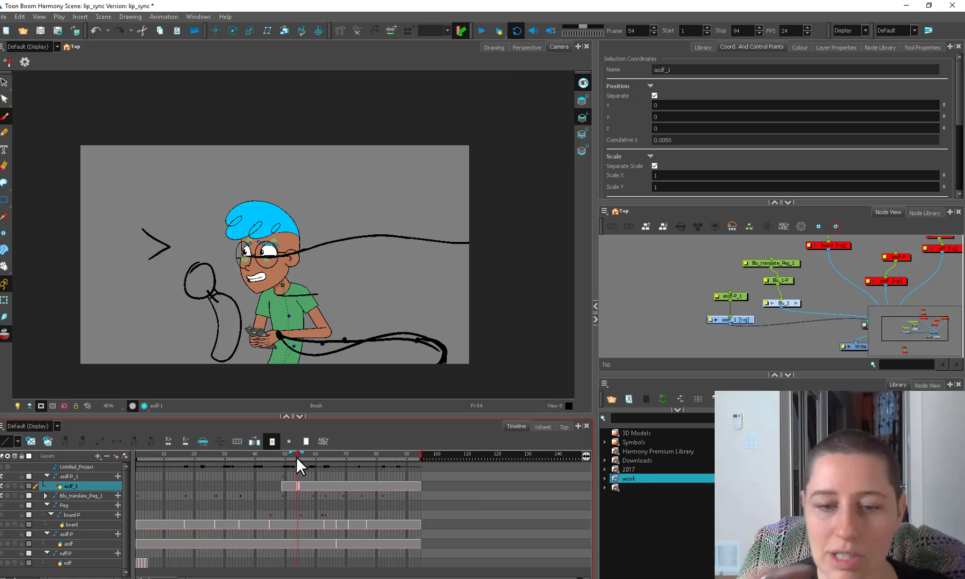
pyautogui.moveTo(241, 222)
pyautogui.mouseDown()
pyautogui.moveTo(243, 255)
pyautogui.moveTo(244, 236)
pyautogui.moveTo(267, 292)
pyautogui.moveTo(316, 212)
pyautogui.mouseUp()
pyautogui.hotkey('ctrl', 'z')
# Review the character's poses and timing from frame 20 up to the start of the arc drawing around frame 48
pyautogui.click(194, 455)
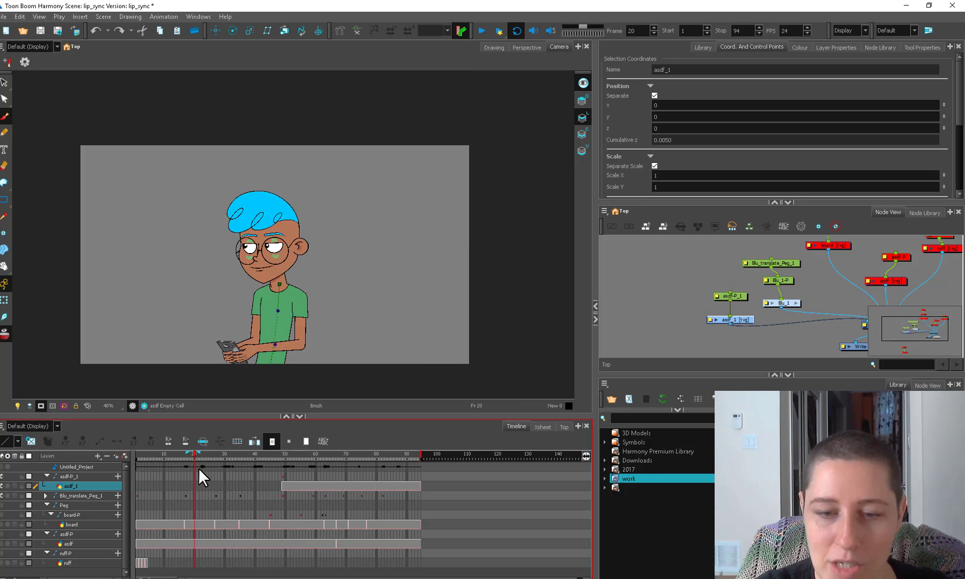
pyautogui.moveTo(199, 467)
pyautogui.mouseDown()
pyautogui.moveTo(262, 461)
pyautogui.moveTo(185, 487)
pyautogui.moveTo(284, 463)
pyautogui.moveTo(370, 464)
pyautogui.moveTo(308, 481)
pyautogui.moveTo(330, 461)
pyautogui.moveTo(347, 459)
pyautogui.moveTo(279, 479)
pyautogui.mouseUp()
pyautogui.click(220, 466)
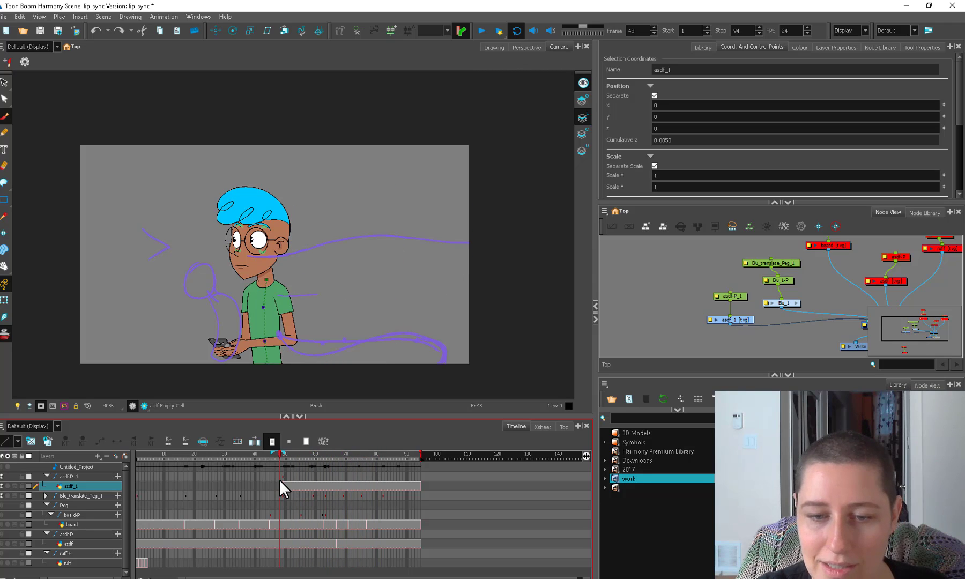
pyautogui.click(350, 373)
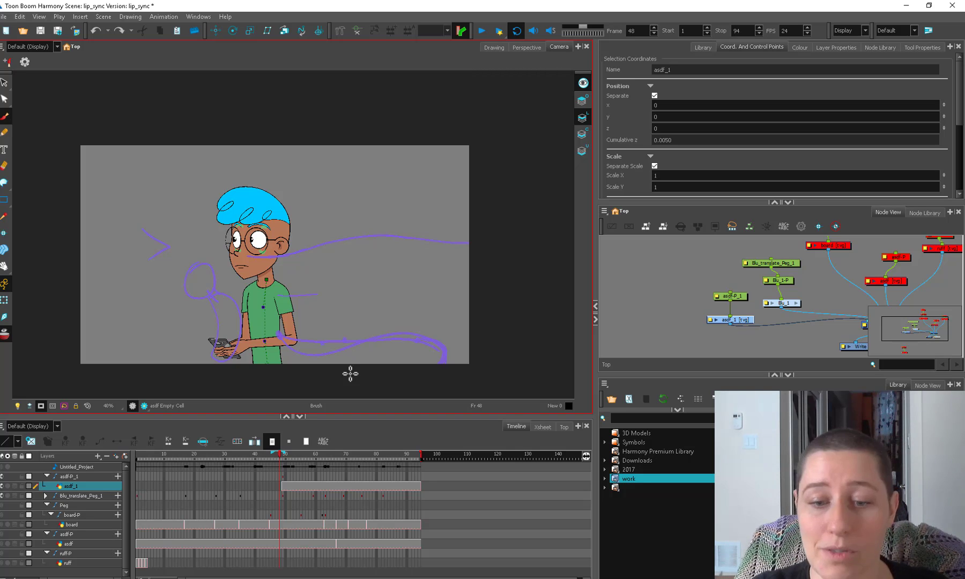
pyautogui.click(643, 276)
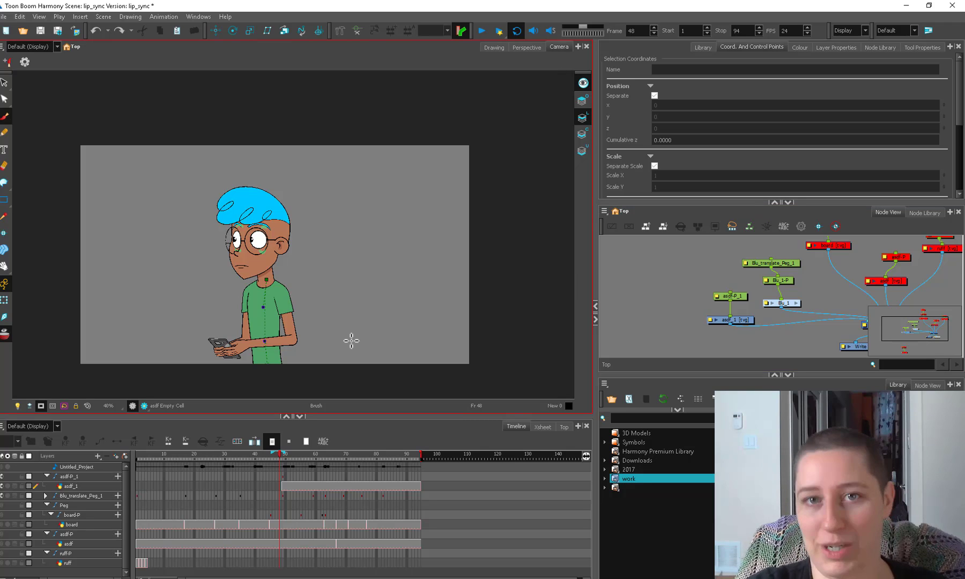
pyautogui.moveTo(265, 456)
pyautogui.mouseDown()
pyautogui.moveTo(349, 454)
pyautogui.moveTo(351, 465)
pyautogui.moveTo(282, 478)
pyautogui.moveTo(279, 470)
pyautogui.mouseUp()
pyautogui.click(638, 318)
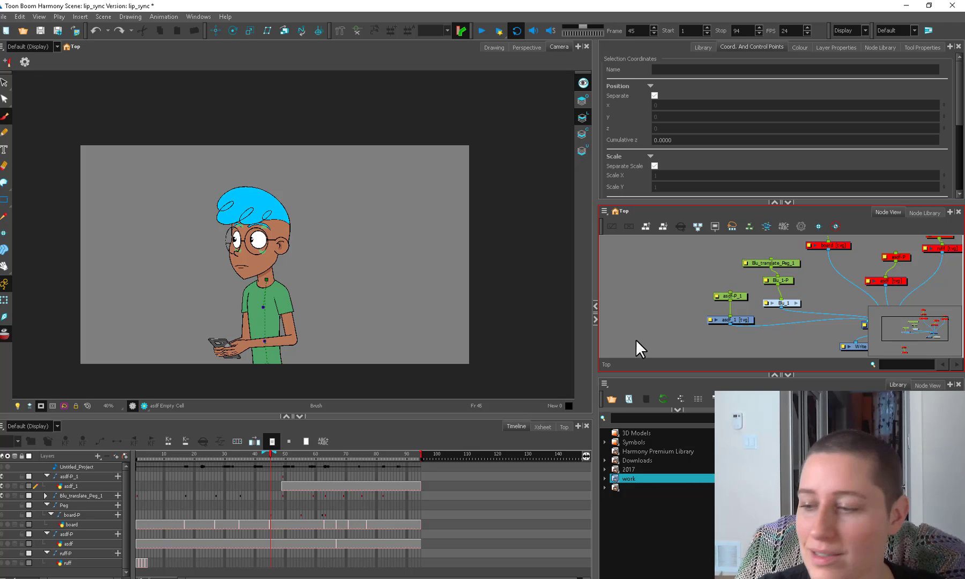
pyautogui.moveTo(292, 483); pyautogui.dragTo(282, 462)
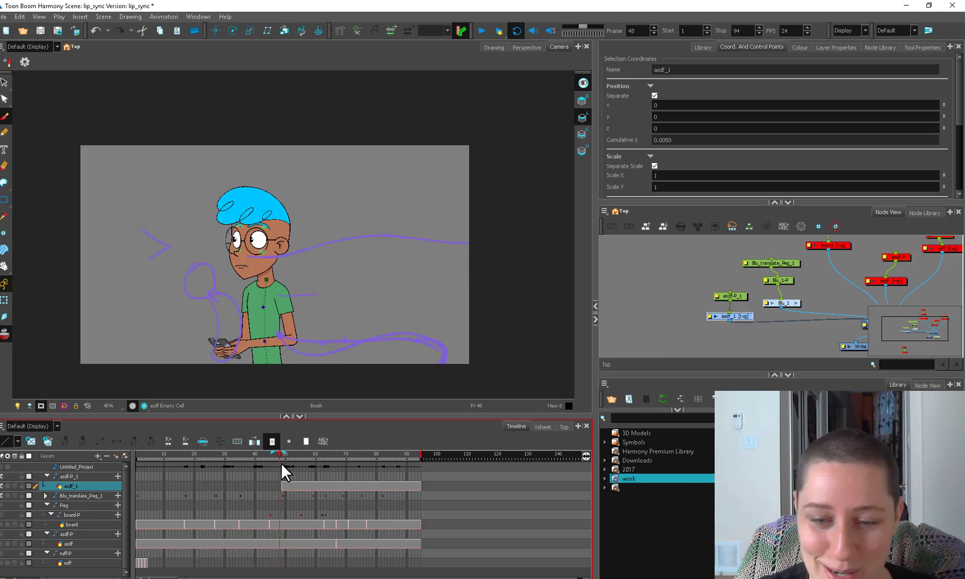
pyautogui.click(688, 286)
pyautogui.moveTo(736, 318); pyautogui.dragTo(734, 321)
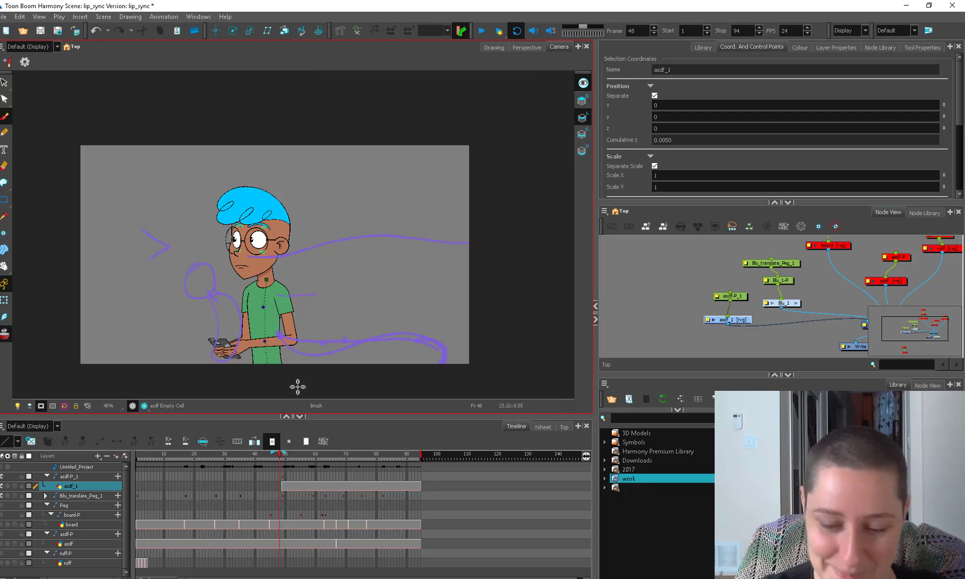
# Examine the hand's position against the drawn arc on the poses from frame 63 to frame 69
pyautogui.moveTo(279, 457)
pyautogui.mouseDown()
pyautogui.moveTo(364, 455)
pyautogui.moveTo(301, 474)
pyautogui.moveTo(351, 466)
pyautogui.moveTo(325, 460)
pyautogui.mouseUp()
pyautogui.hotkey('shift', 't')
pyautogui.click(333, 352)
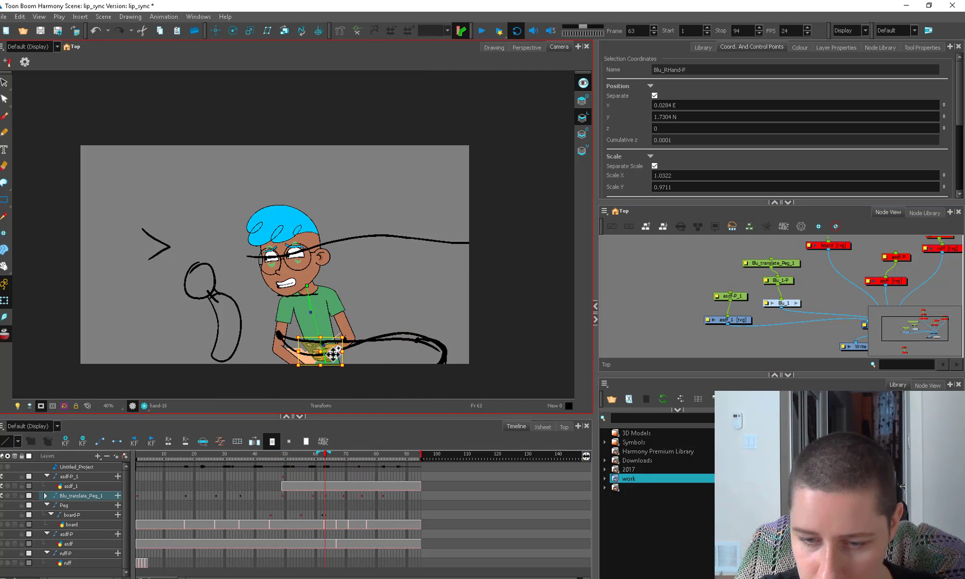
pyautogui.click(395, 330)
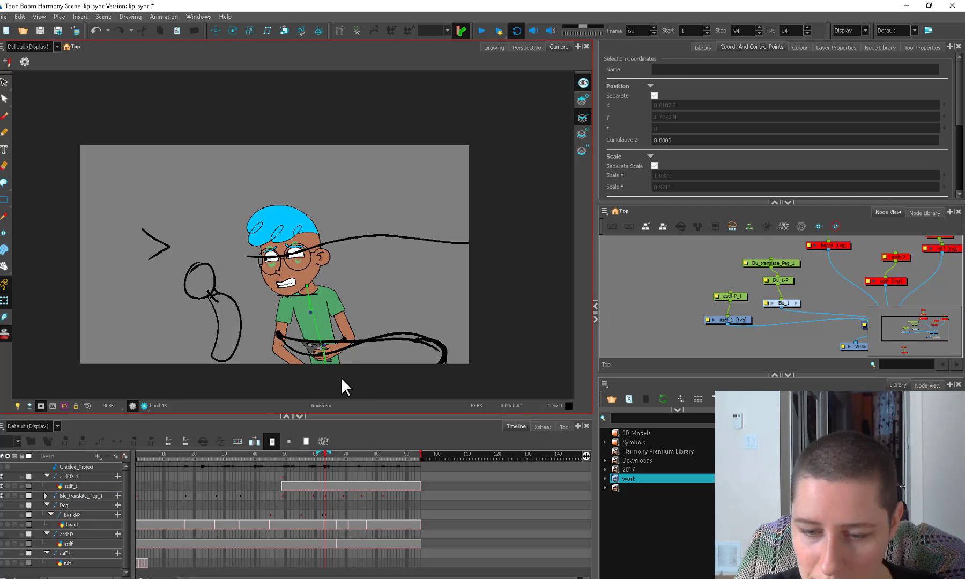
pyautogui.press('.')
pyautogui.press('.')
pyautogui.press('.')
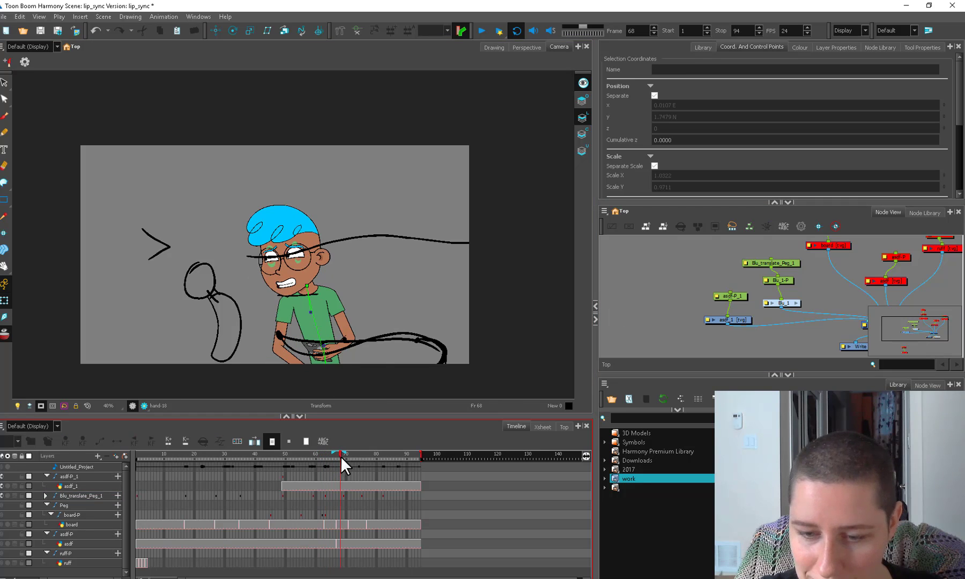
pyautogui.moveTo(341, 457)
pyautogui.mouseDown()
pyautogui.moveTo(300, 460)
pyautogui.moveTo(339, 459)
pyautogui.mouseUp()
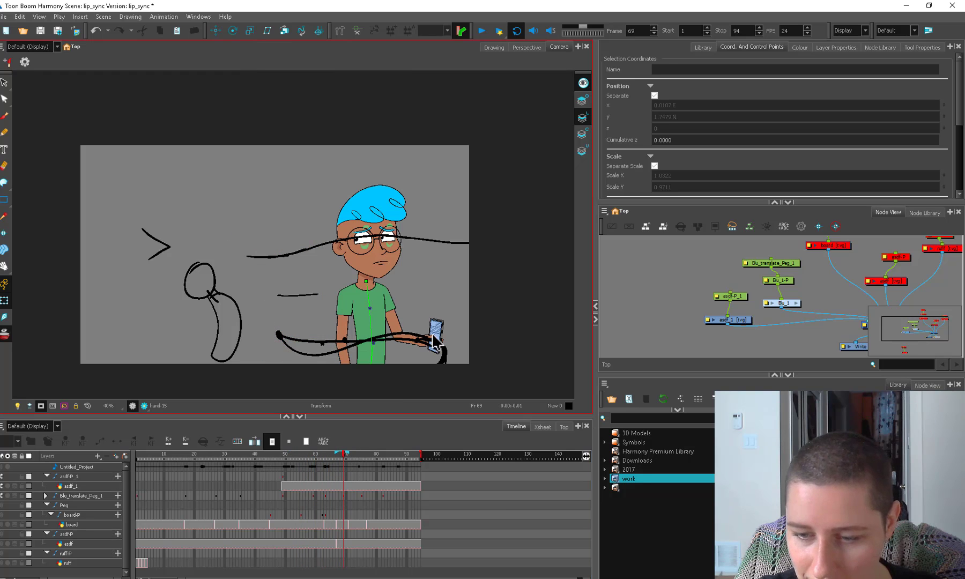
pyautogui.moveTo(342, 455); pyautogui.dragTo(338, 460)
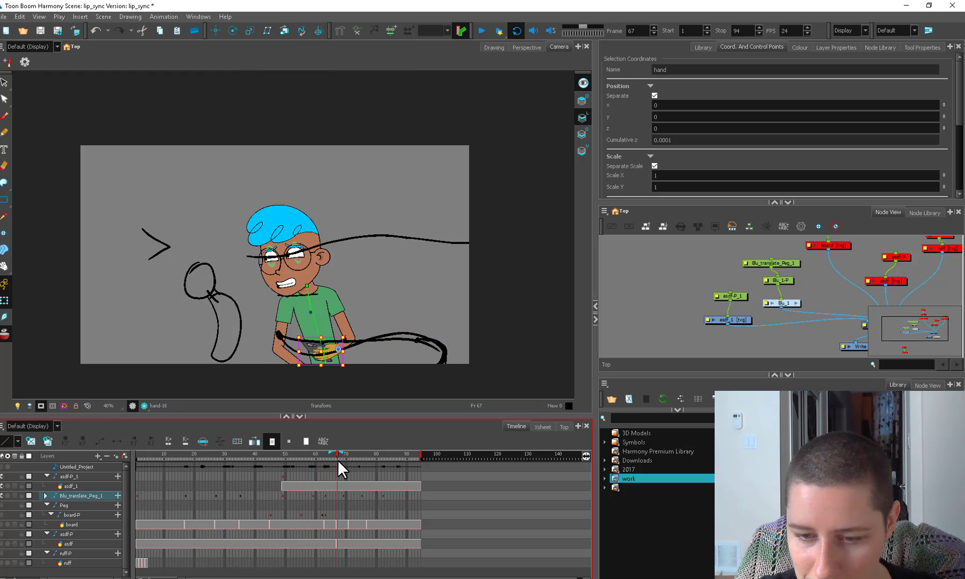
# Compare the Blu_translate_Peg_1 poses at frames 67 and 69 by flipping between them
pyautogui.click(338, 496)
pyautogui.click(343, 495)
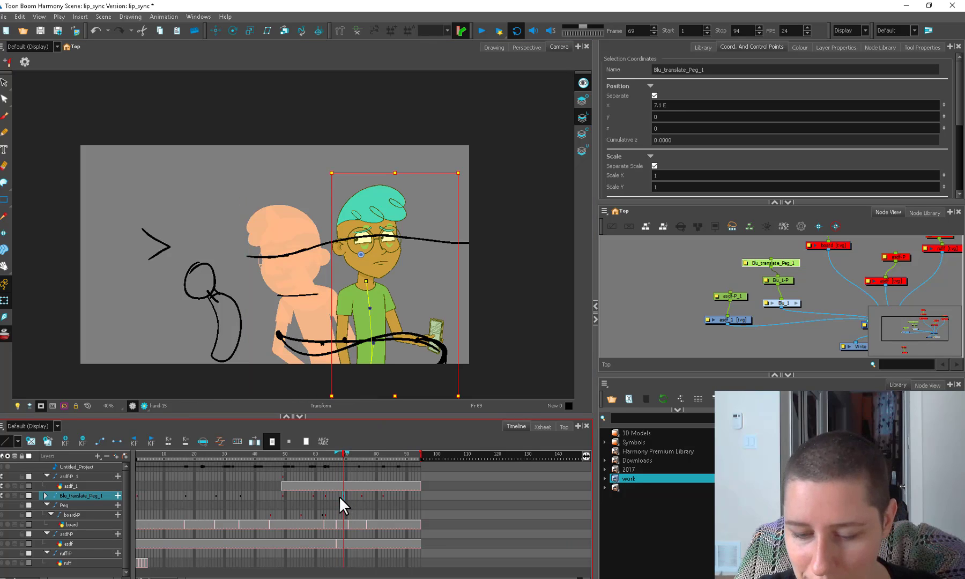
pyautogui.click(338, 495)
pyautogui.click(342, 495)
pyautogui.click(337, 496)
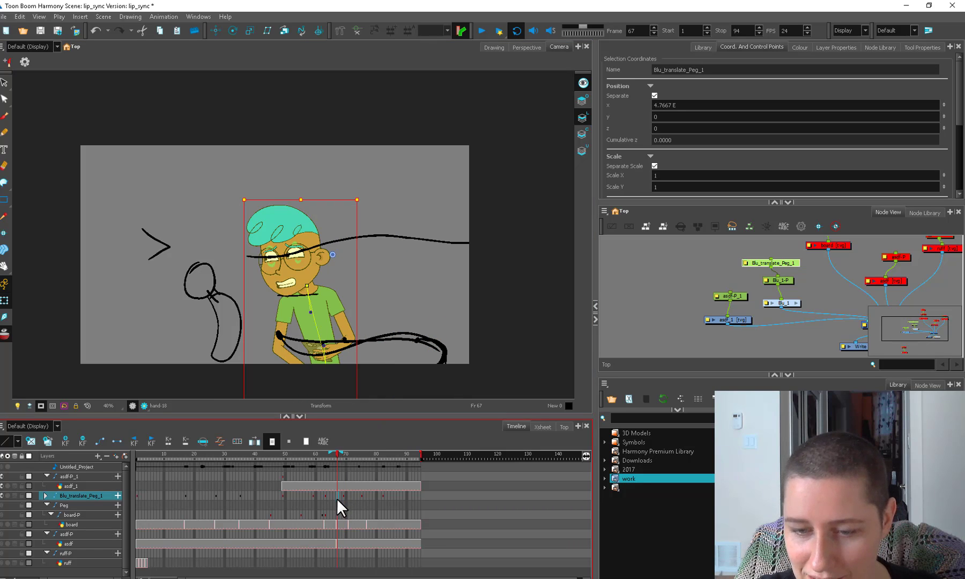
pyautogui.click(342, 496)
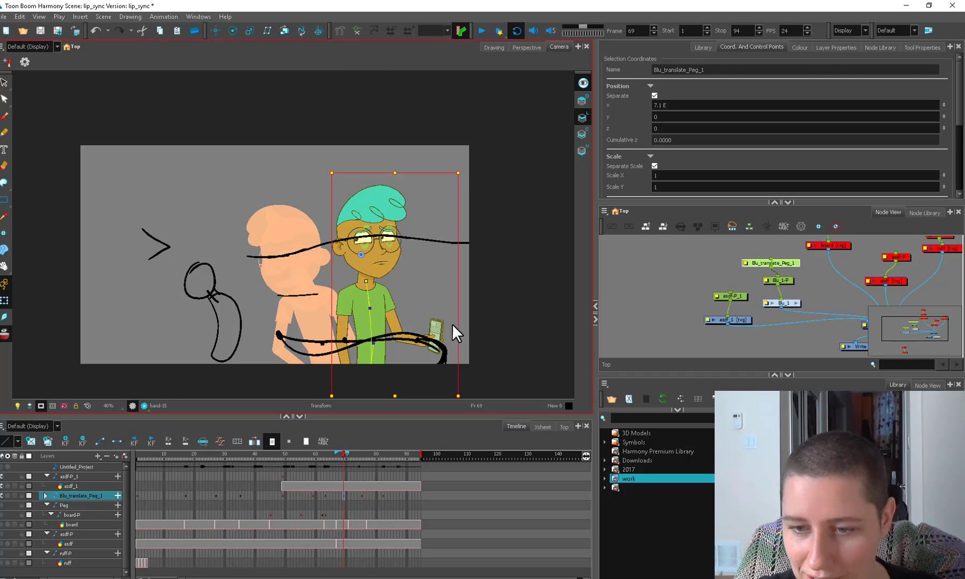
# Hide the arc drawing at frame 63 by disabling the asdf_1 node
pyautogui.moveTo(278, 455); pyautogui.dragTo(325, 470)
pyautogui.click(350, 343)
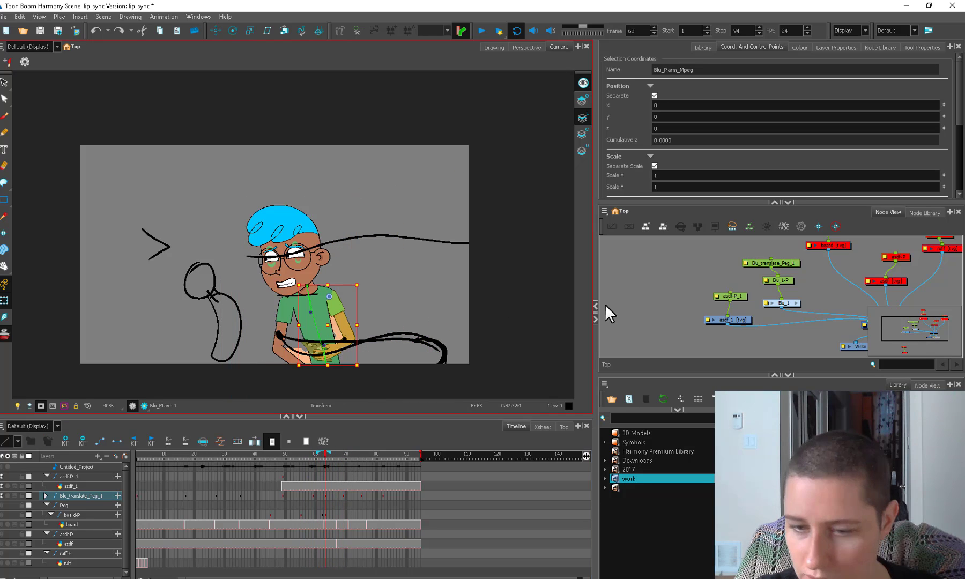
pyautogui.click(605, 304)
pyautogui.press('space')
pyautogui.moveTo(424, 317); pyautogui.dragTo(422, 257)
pyautogui.press('2')
pyautogui.moveTo(710, 322); pyautogui.dragTo(706, 320)
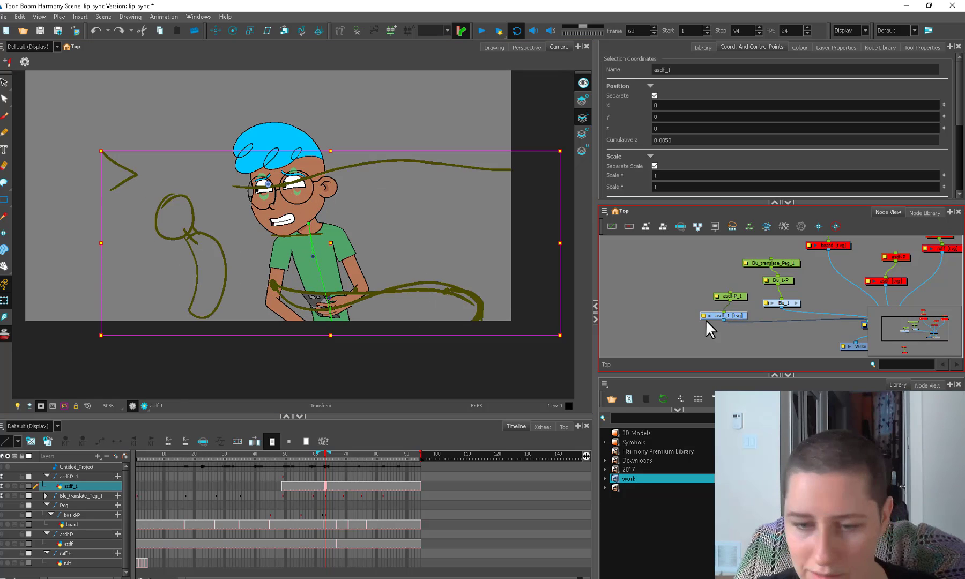
pyautogui.press('d')
# Examine the character's hand, phone and wrist up close on the frame 63 pose
pyautogui.scroll(3, 362, 300)
pyautogui.click(347, 318)
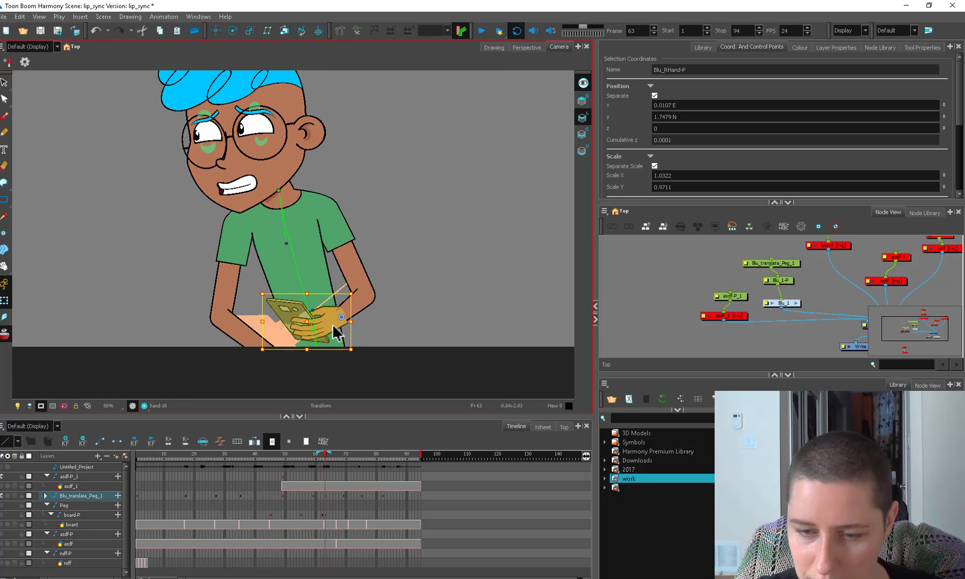
pyautogui.click(370, 300)
pyautogui.press('space')
pyautogui.moveTo(357, 302); pyautogui.dragTo(423, 280)
pyautogui.click(487, 359)
pyautogui.press('1')
pyautogui.press('space')
pyautogui.press('2')
pyautogui.click(354, 342)
pyautogui.click(467, 259)
pyautogui.hotkey('shift', 'x')
# Inspect the Blu_RLarm forearm at frame 63 with the canvas rotated, and restore the upright view
pyautogui.click(361, 337)
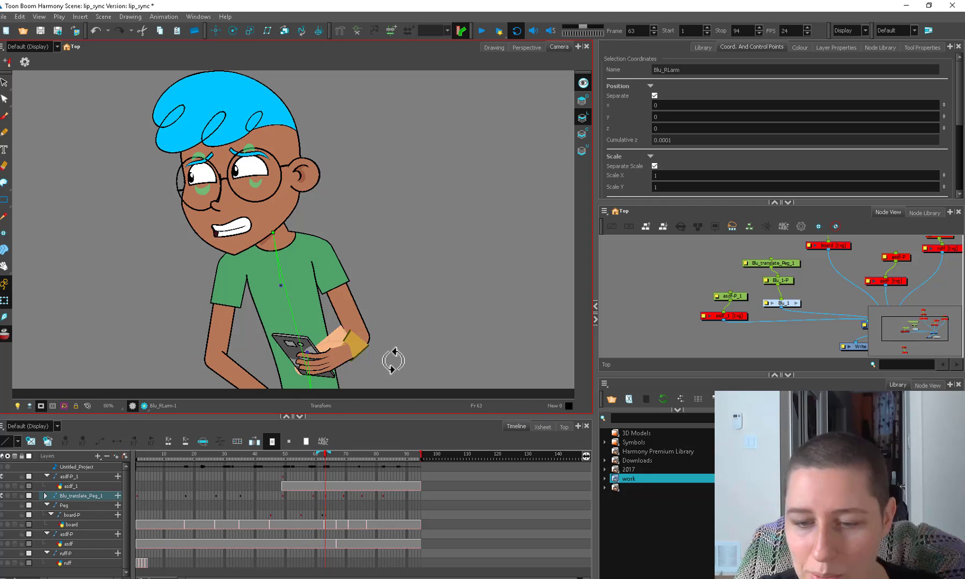
pyautogui.keyDown('ctrl'); pyautogui.keyDown('alt'); pyautogui.moveTo(393, 360); pyautogui.dragTo(459, 263); pyautogui.keyUp('alt'); pyautogui.keyUp('ctrl')
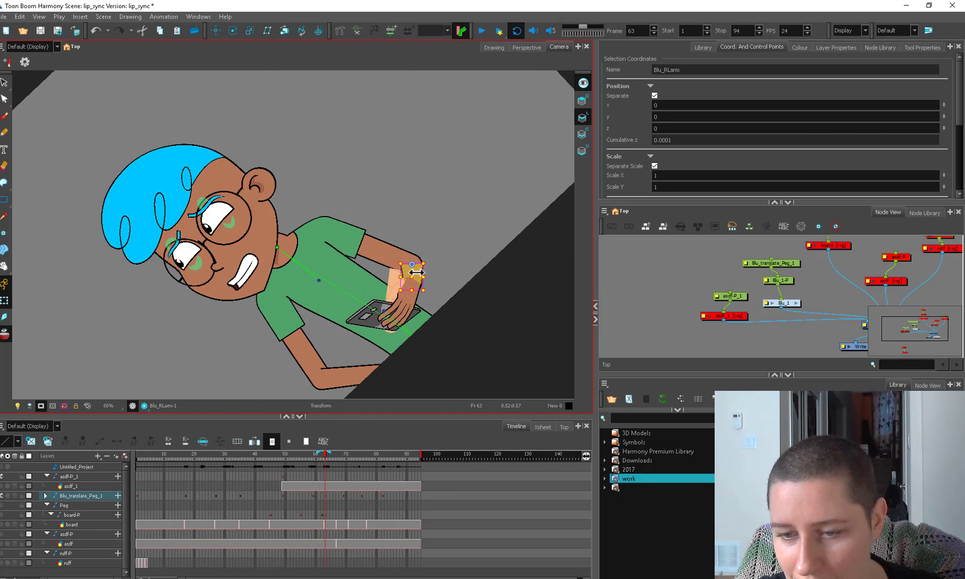
pyautogui.click(436, 262)
pyautogui.press('1')
pyautogui.press('1')
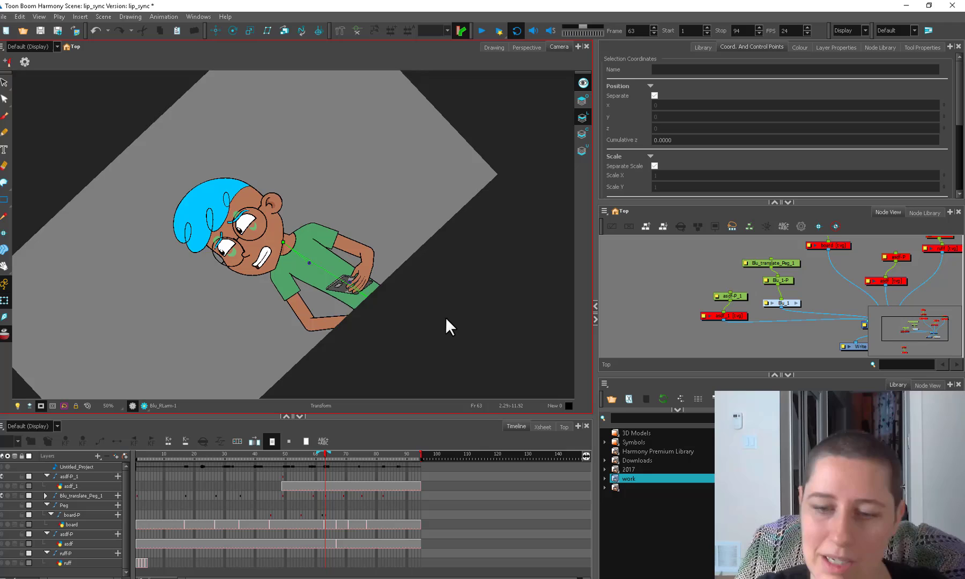
pyautogui.hotkey('shift', 'x')
pyautogui.press('1')
pyautogui.moveTo(354, 333); pyautogui.dragTo(363, 376)
# Rotate the Blu_shoulder-P-P arm group slightly about the shoulder at frame 64
pyautogui.moveTo(299, 454); pyautogui.dragTo(329, 482)
pyautogui.click(329, 354)
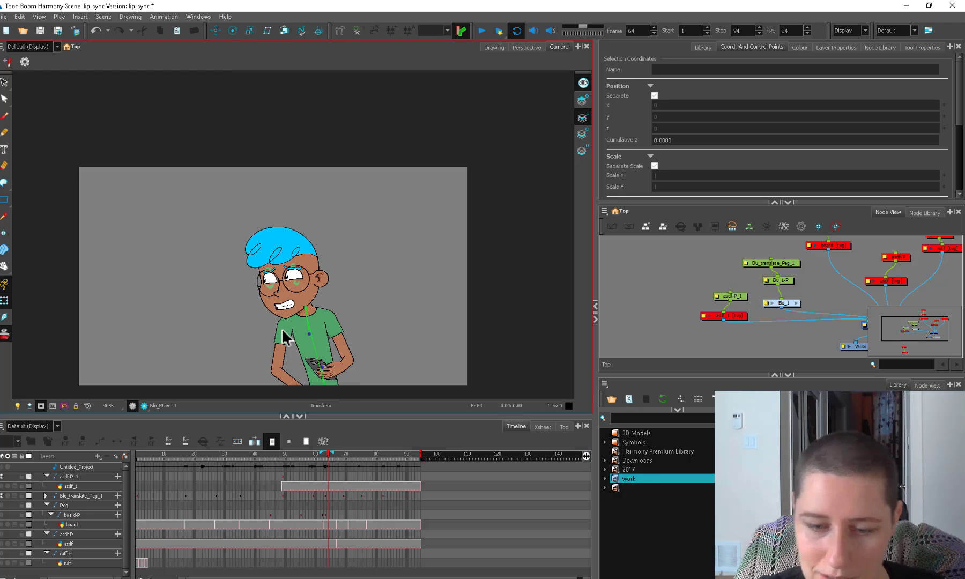
pyautogui.click(282, 339)
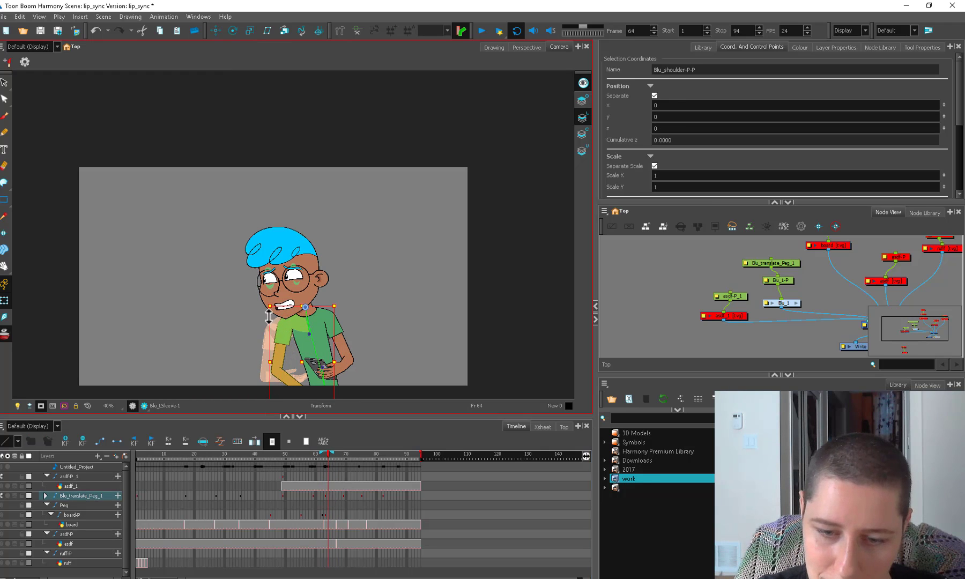
pyautogui.moveTo(263, 305); pyautogui.dragTo(261, 310)
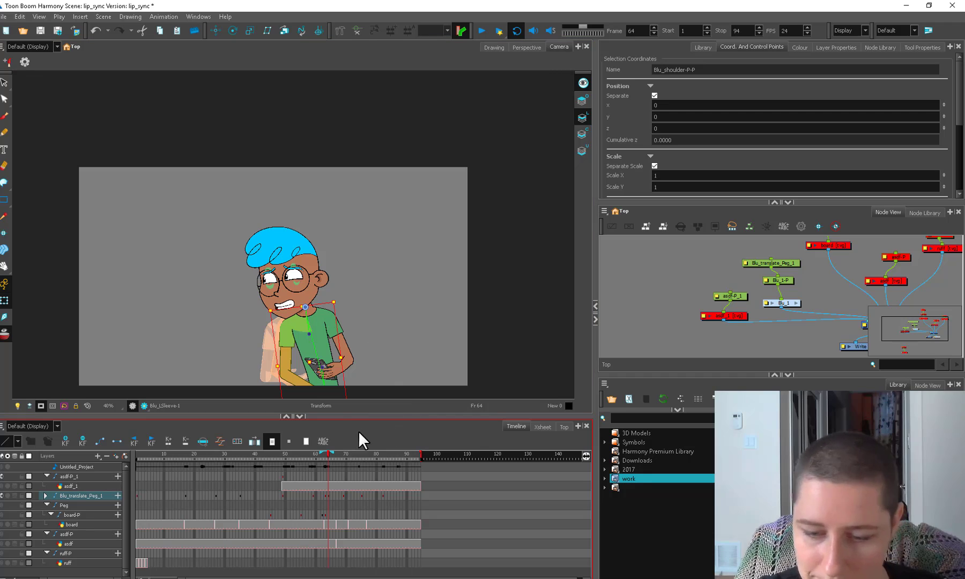
# Review the animation timing back and forth between frames 64 and 16
pyautogui.moveTo(344, 454); pyautogui.dragTo(266, 449)
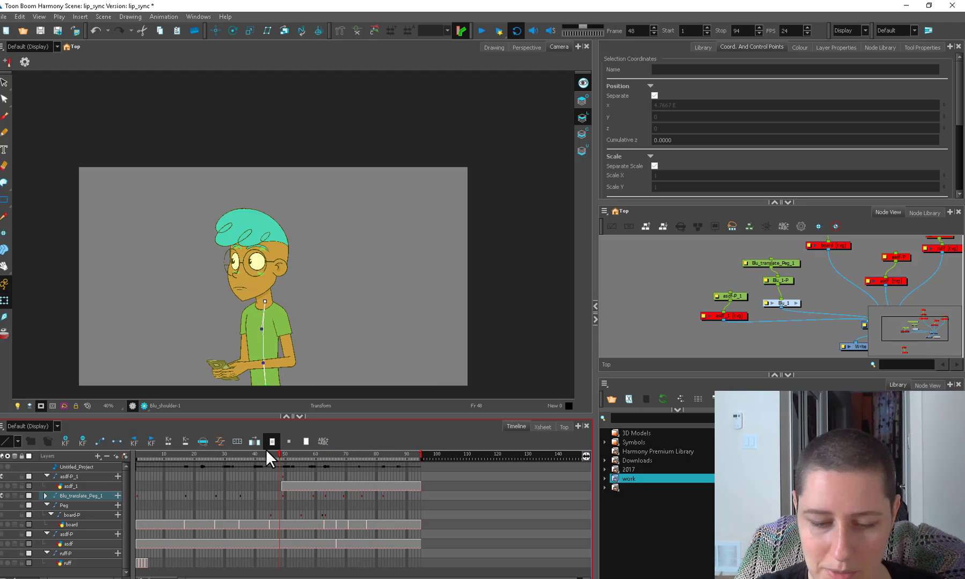
pyautogui.moveTo(183, 455); pyautogui.dragTo(224, 458)
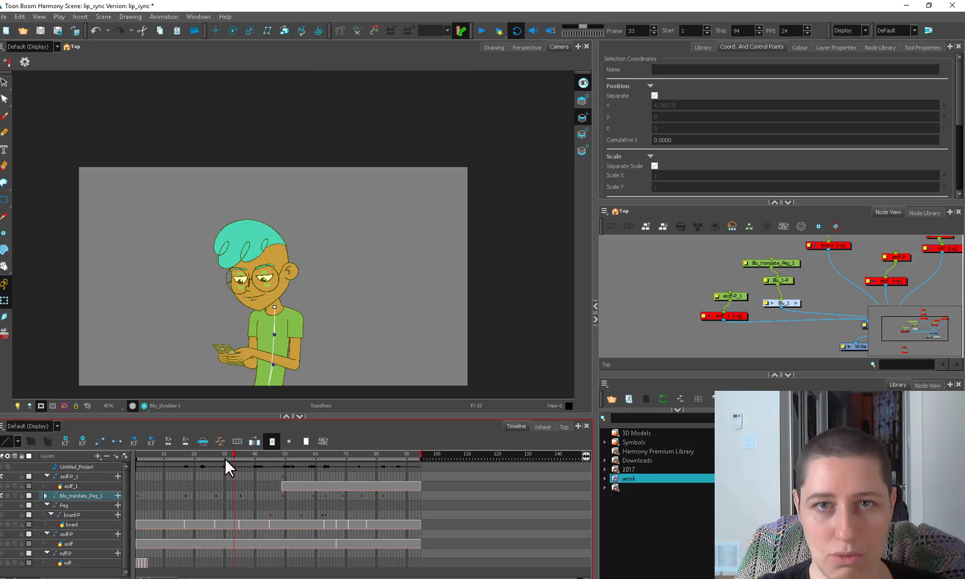
pyautogui.click(522, 305)
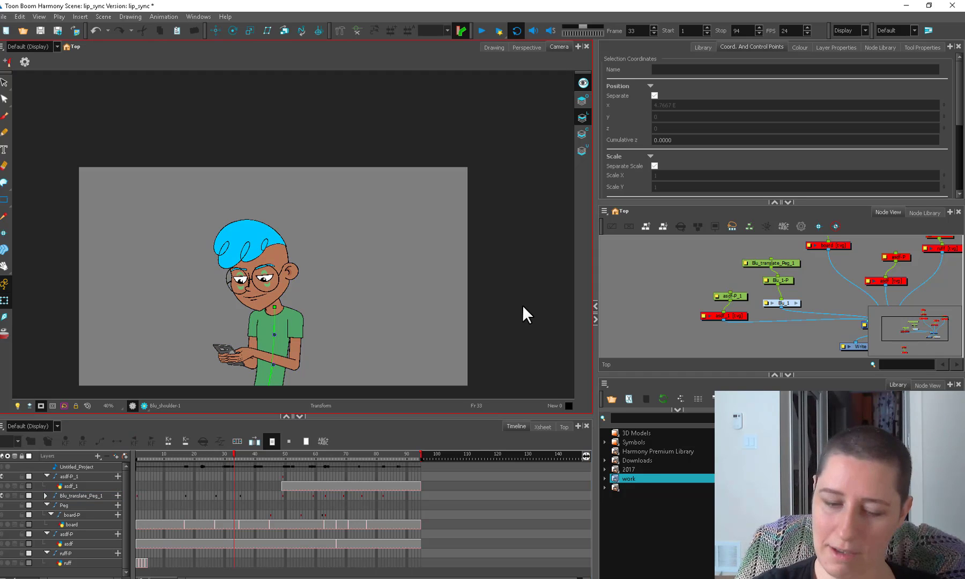
pyautogui.moveTo(339, 457); pyautogui.dragTo(303, 457)
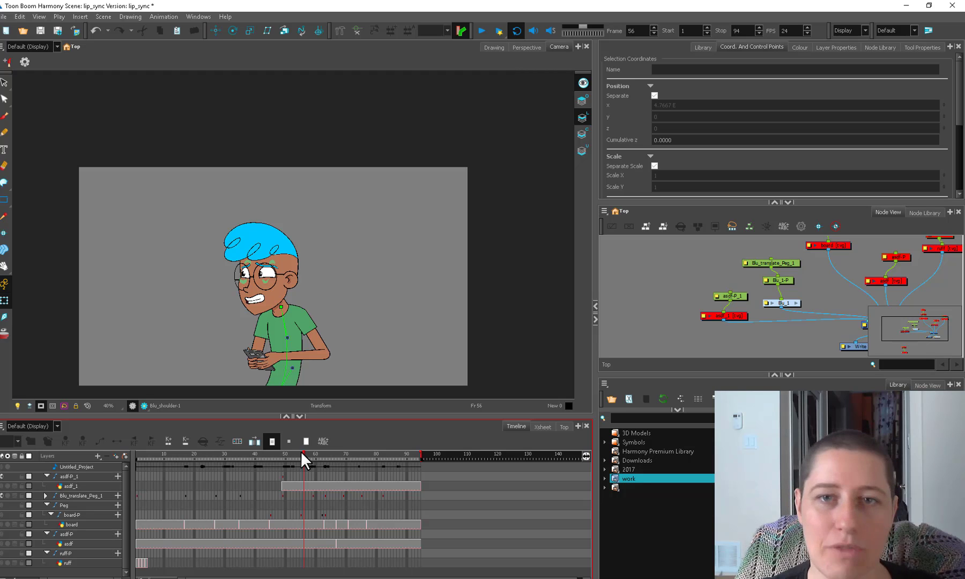
pyautogui.moveTo(302, 454); pyautogui.dragTo(182, 486)
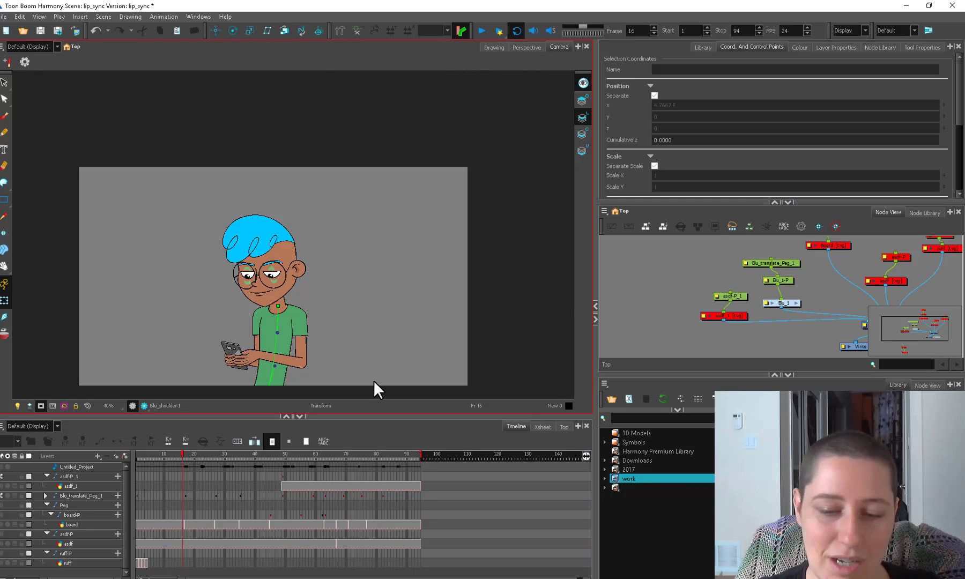
# Examine the pose change across frames 15 to 17, and select the Blu_translate_Peg_1 layer at frame 1
pyautogui.scroll(1, 327, 351)
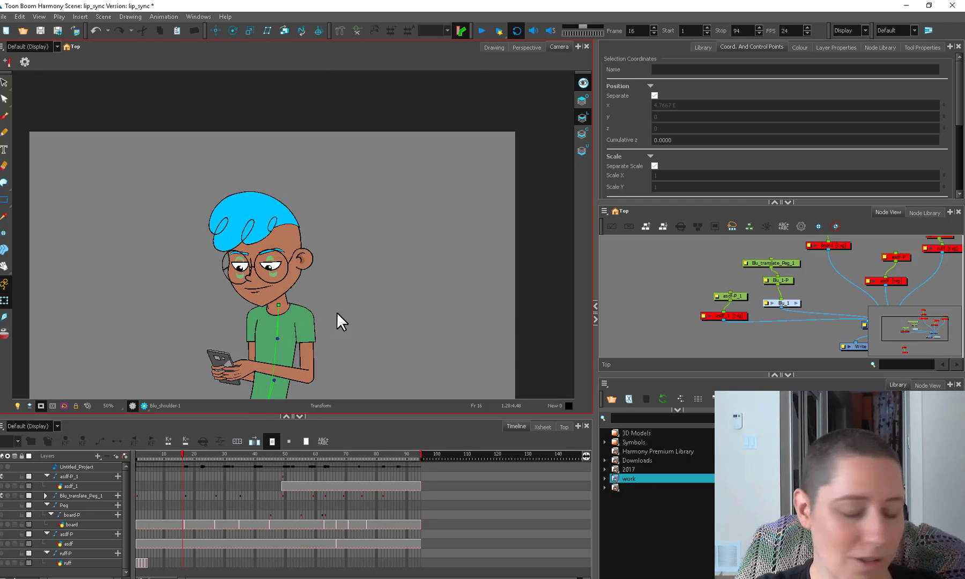
pyautogui.moveTo(176, 454)
pyautogui.mouseDown()
pyautogui.moveTo(158, 459)
pyautogui.moveTo(184, 454)
pyautogui.mouseUp()
pyautogui.moveTo(336, 356); pyautogui.dragTo(334, 338)
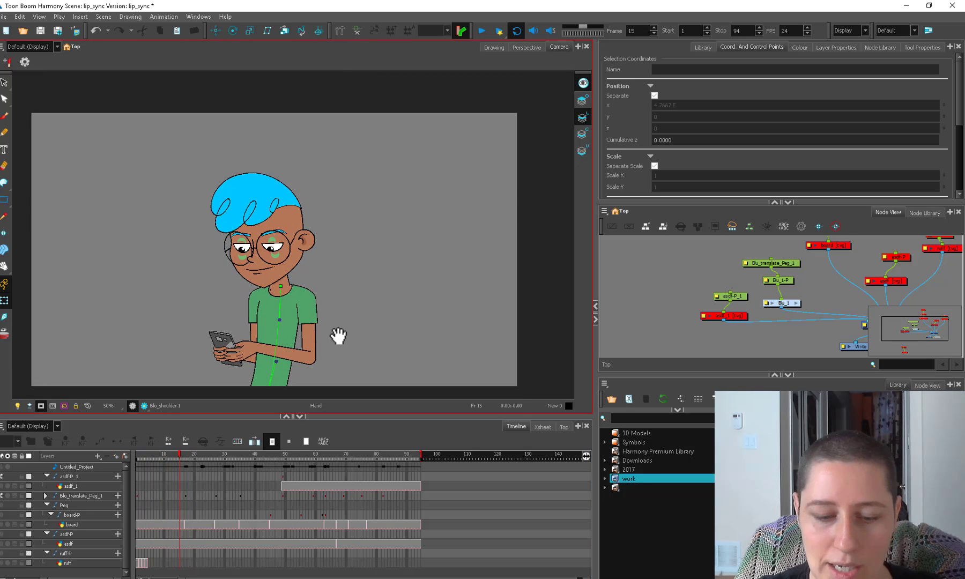
pyautogui.moveTo(182, 455); pyautogui.dragTo(181, 455)
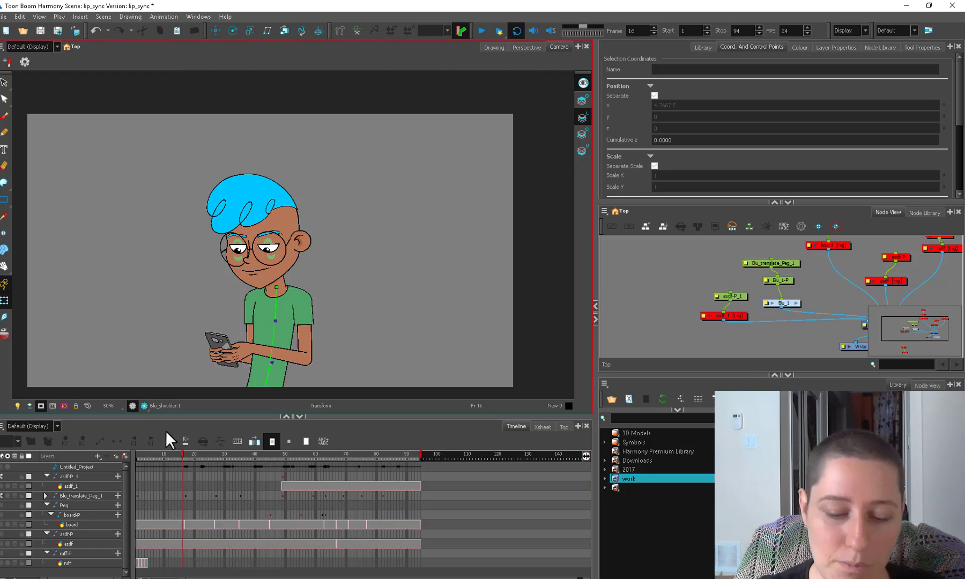
pyautogui.moveTo(177, 455); pyautogui.dragTo(186, 458)
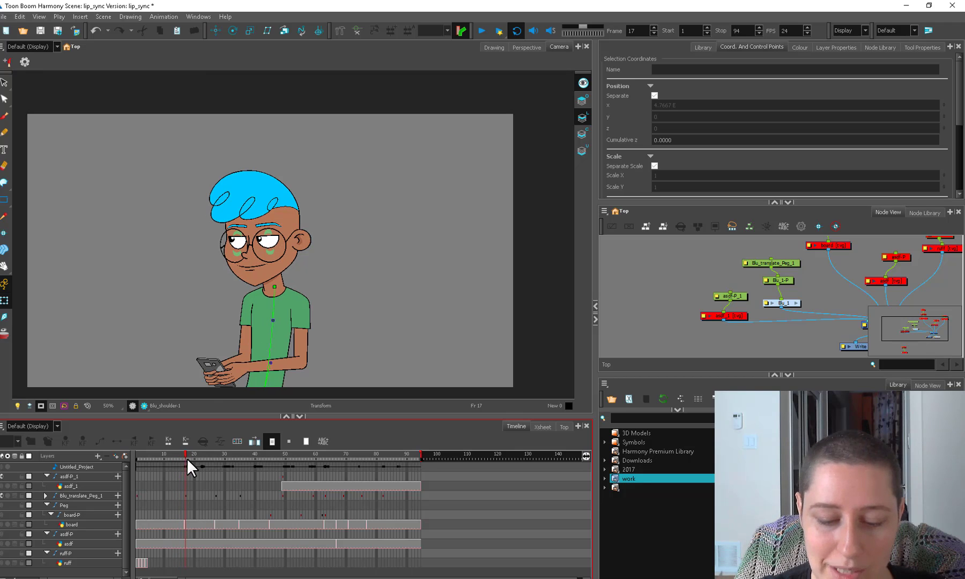
pyautogui.click(173, 490)
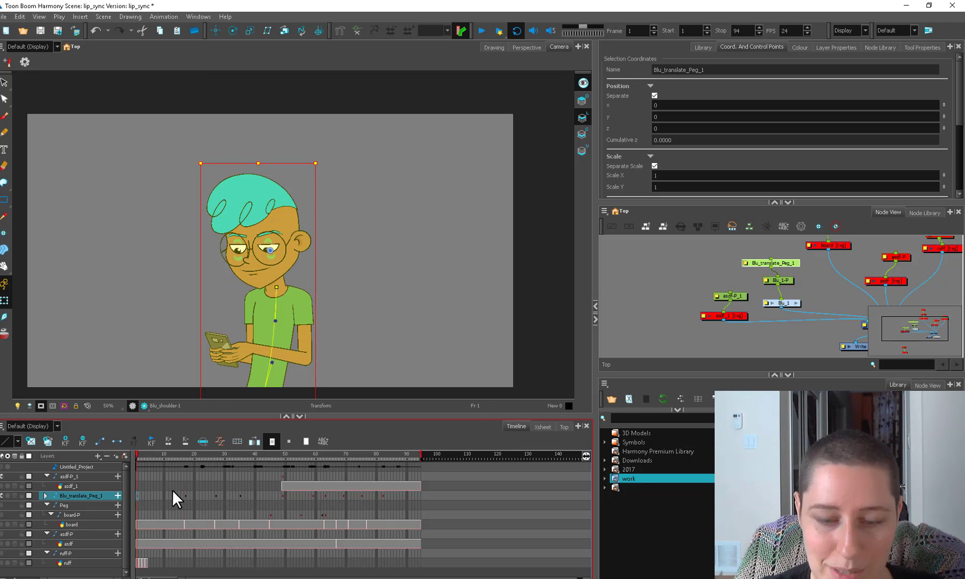
# Select Blu_MasterPeg inside the Blu_1 group and convert its keyframes from frame 1 to 17 into motion keyframes
pyautogui.click(179, 456)
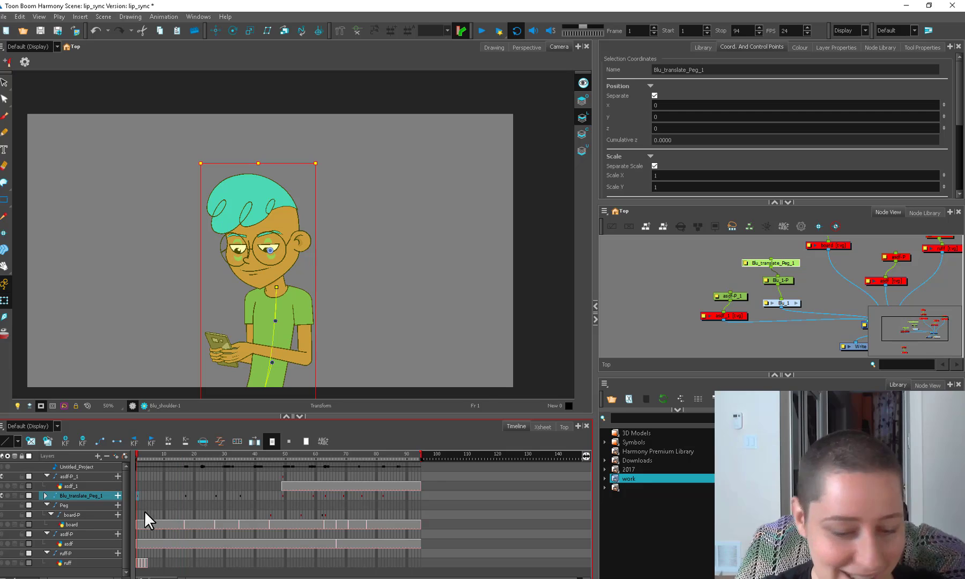
pyautogui.click(186, 495)
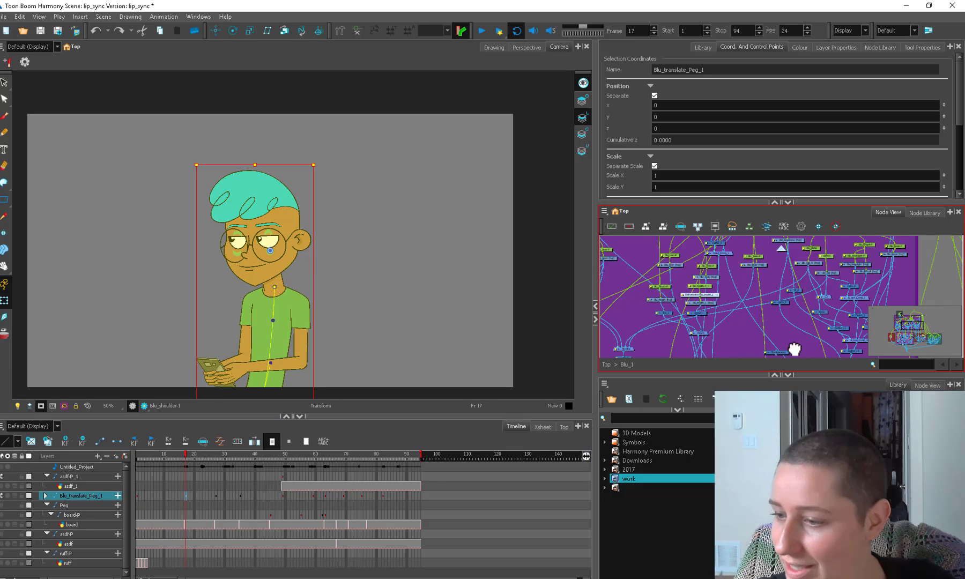
pyautogui.click(727, 267)
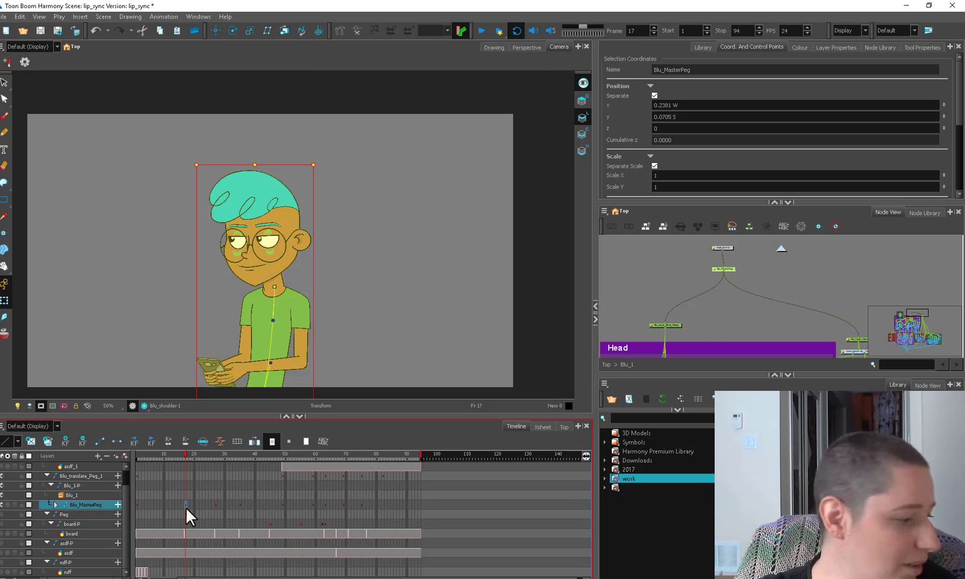
pyautogui.hotkey('shift', ',')
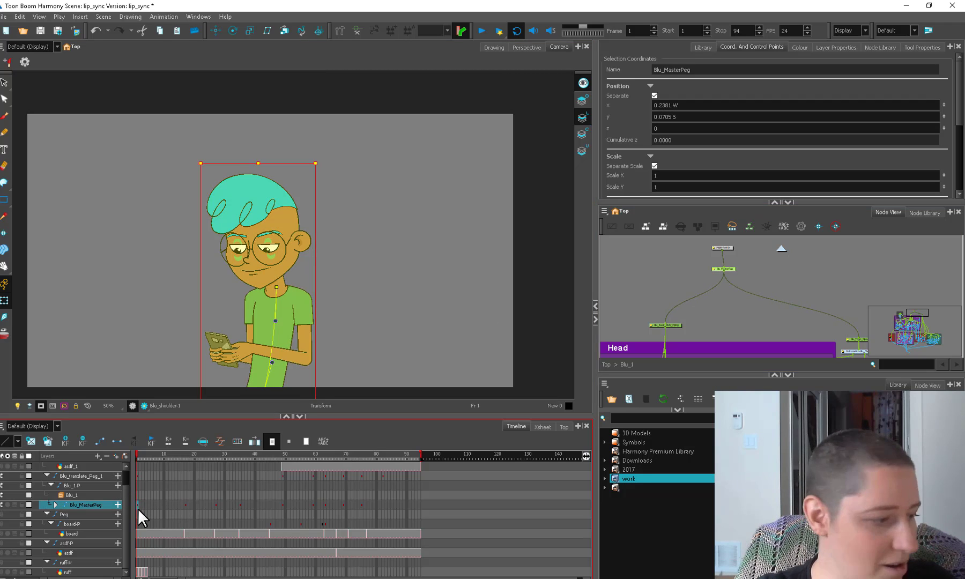
pyautogui.hotkey('shift', ',')
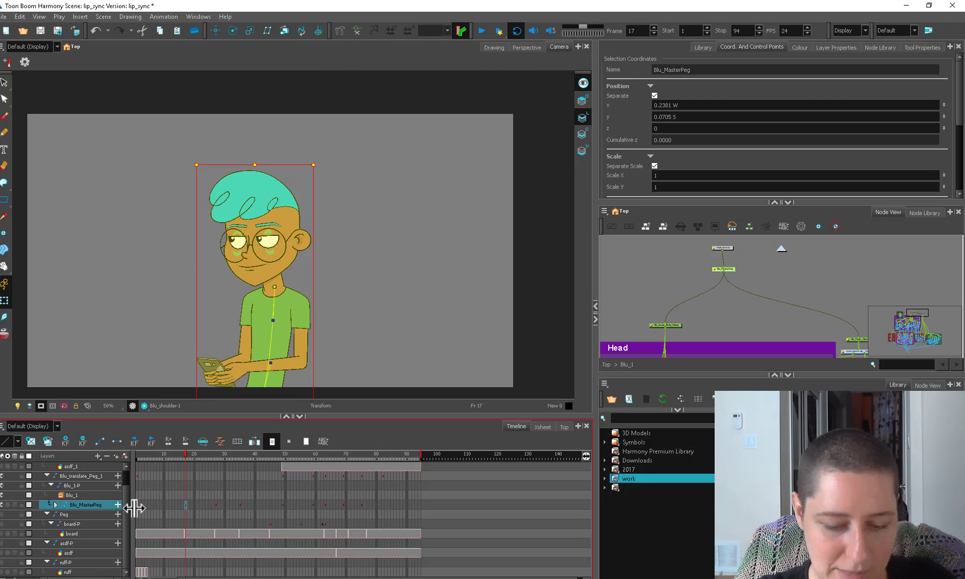
pyautogui.hotkey('ctrl', 'k')
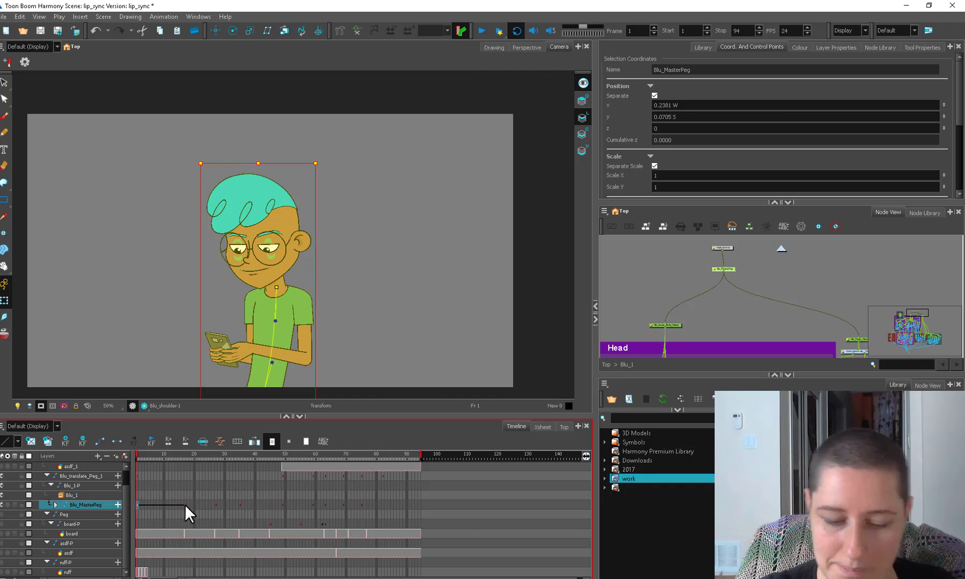
# Try the Blu_MasterPeg key at frame 15 instead of frame 17 and review the motion back to frame 1
pyautogui.moveTo(149, 454); pyautogui.dragTo(125, 490)
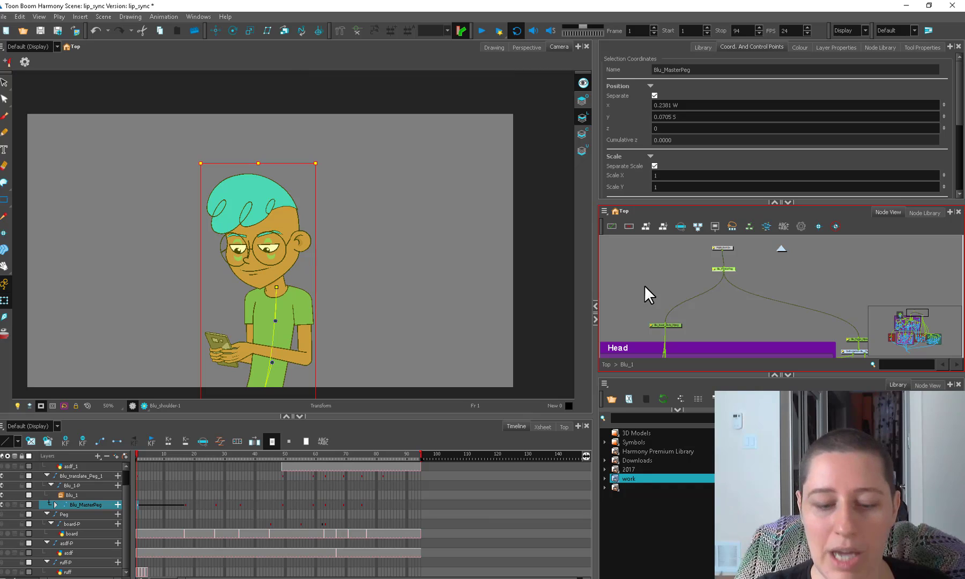
pyautogui.click(179, 505)
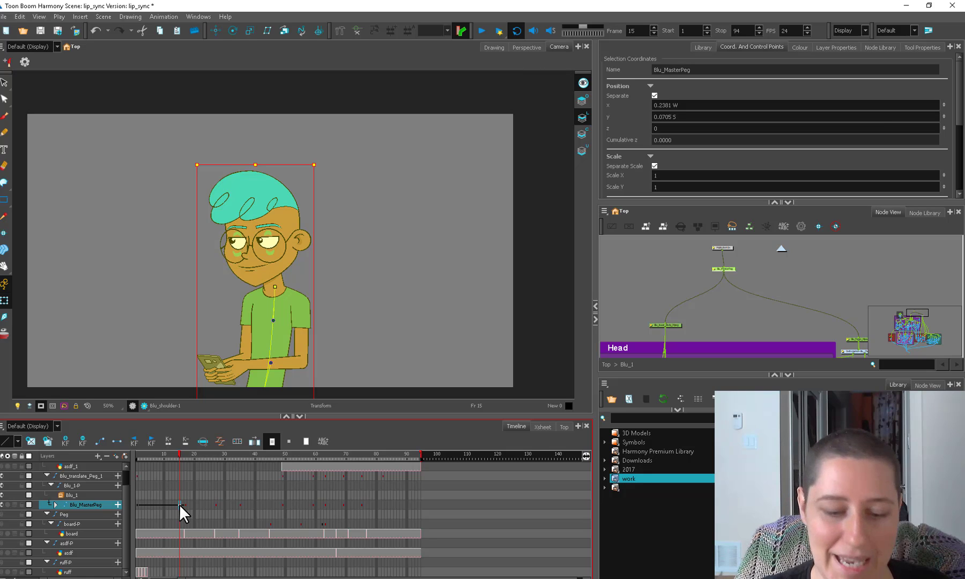
pyautogui.moveTo(176, 455); pyautogui.dragTo(133, 477)
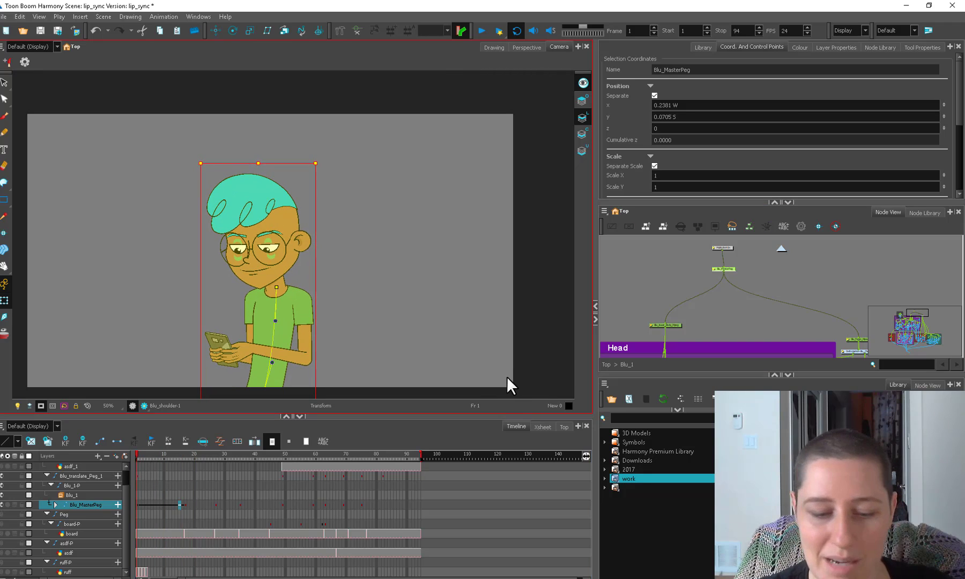
# Try motion keyframes on the rest of the character's timeline up to the last frame, and play the animation
pyautogui.click(218, 503)
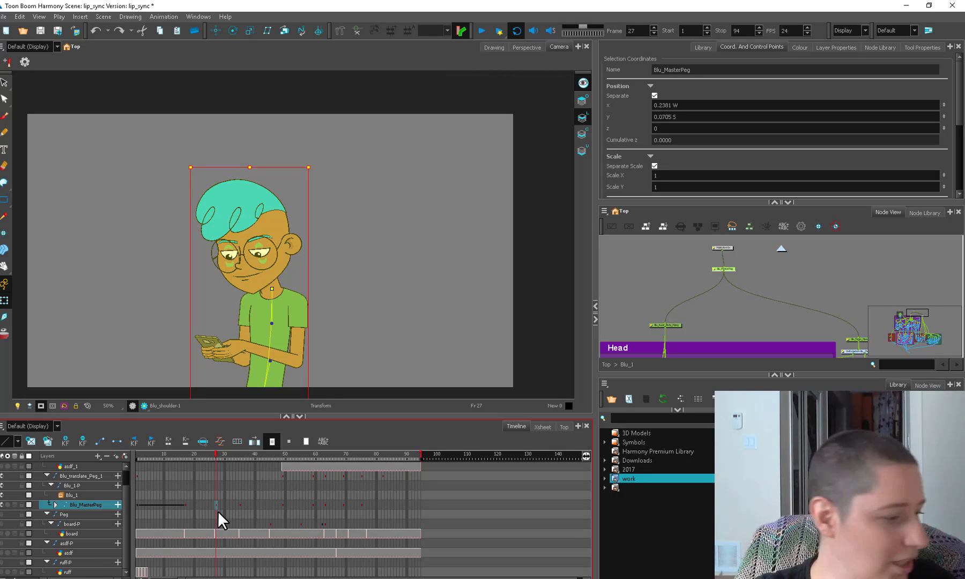
pyautogui.click(240, 504)
pyautogui.moveTo(362, 505); pyautogui.dragTo(185, 507)
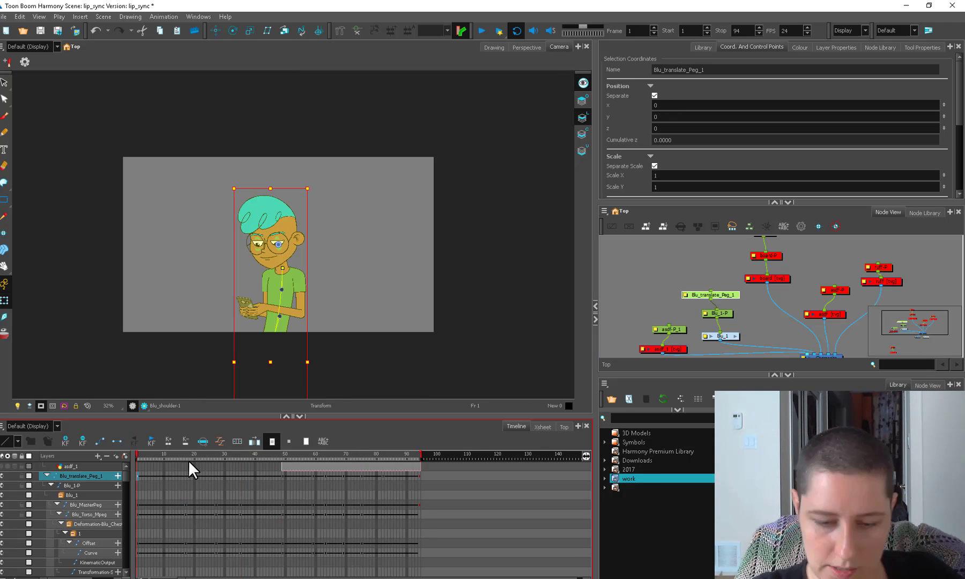
pyautogui.click(608, 295)
pyautogui.click(481, 32)
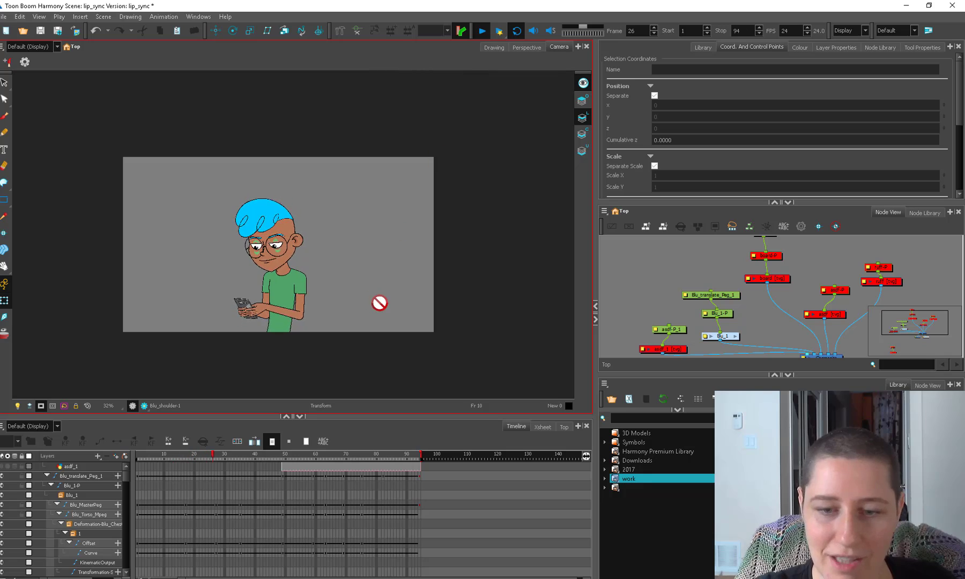
pyautogui.click(480, 30)
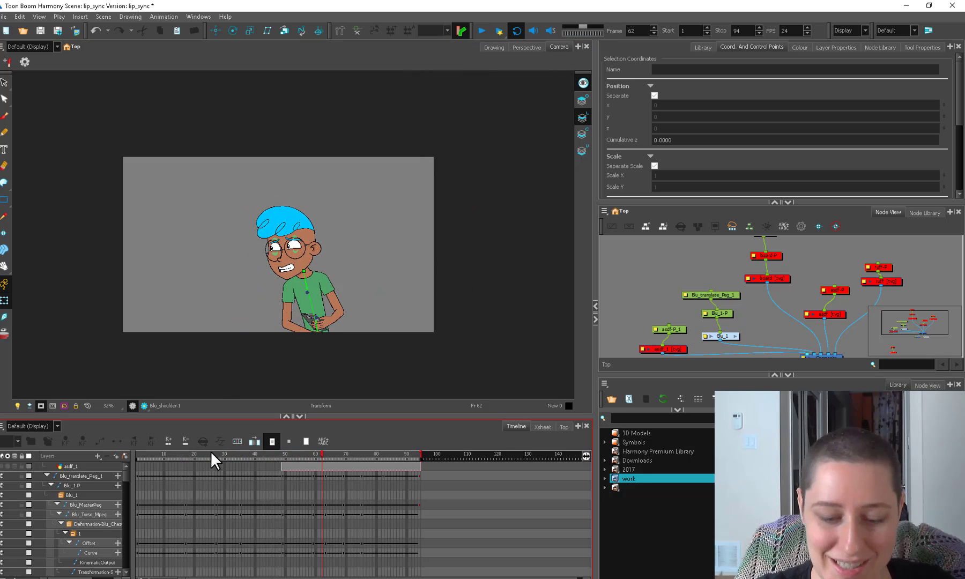
# Try moving the Blu_MasterPeg keyframe at frame 17 to frame 19, and play the animation
pyautogui.click(186, 454)
pyautogui.click(186, 504)
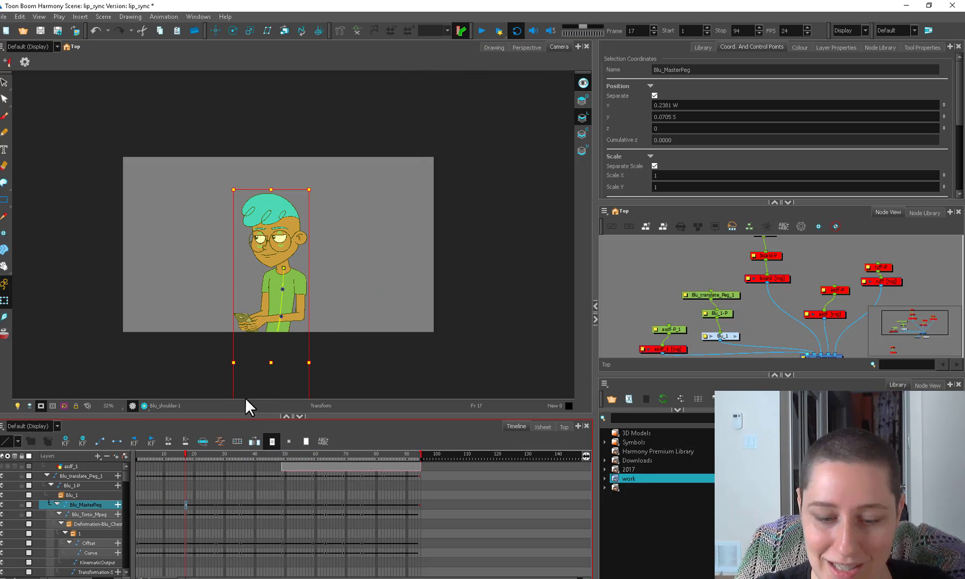
pyautogui.moveTo(186, 454); pyautogui.dragTo(148, 487)
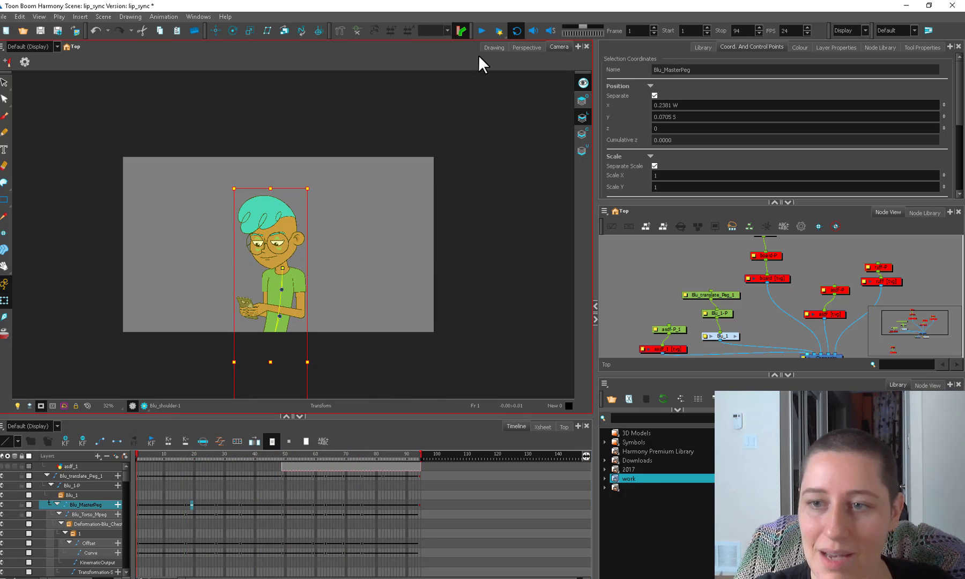
pyautogui.click(481, 31)
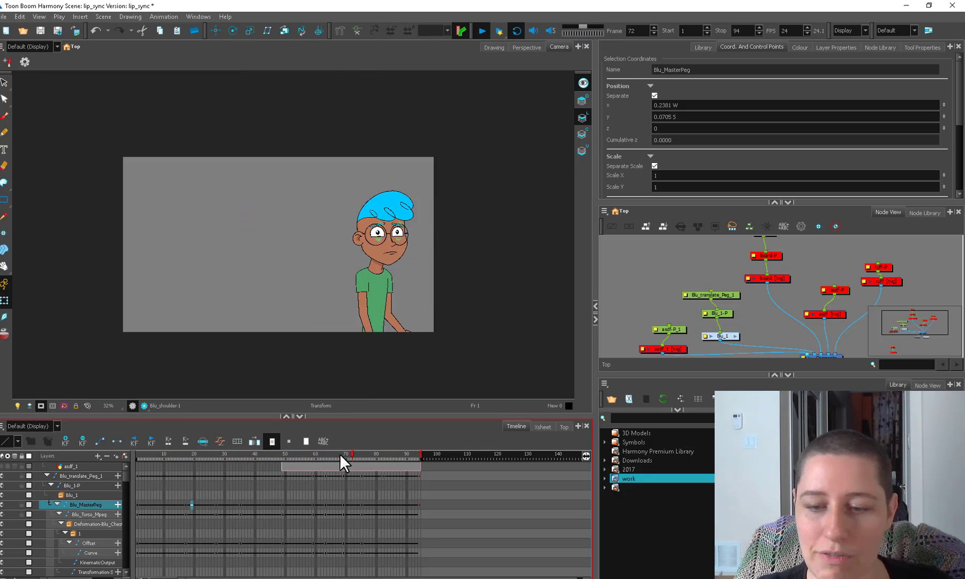
pyautogui.click(622, 269)
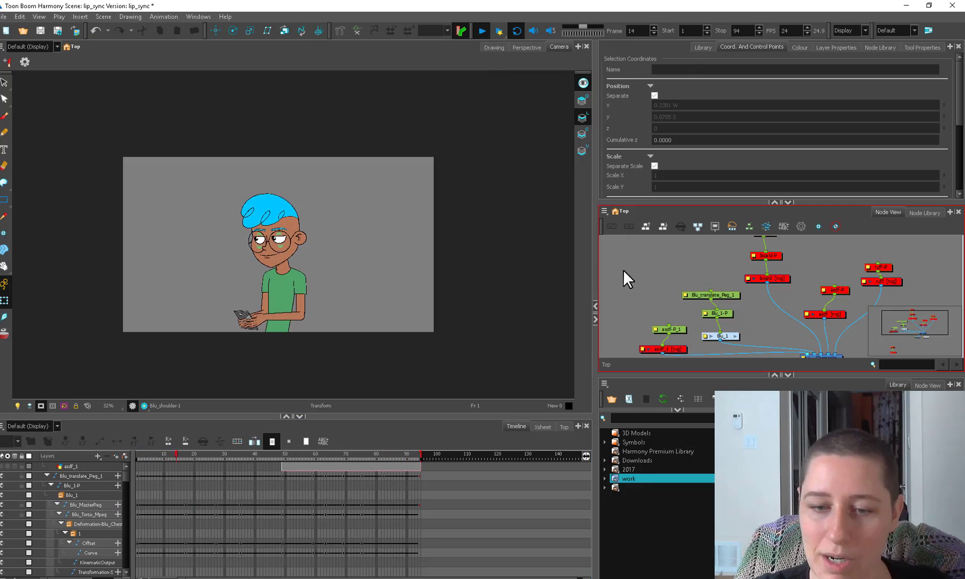
pyautogui.click(475, 35)
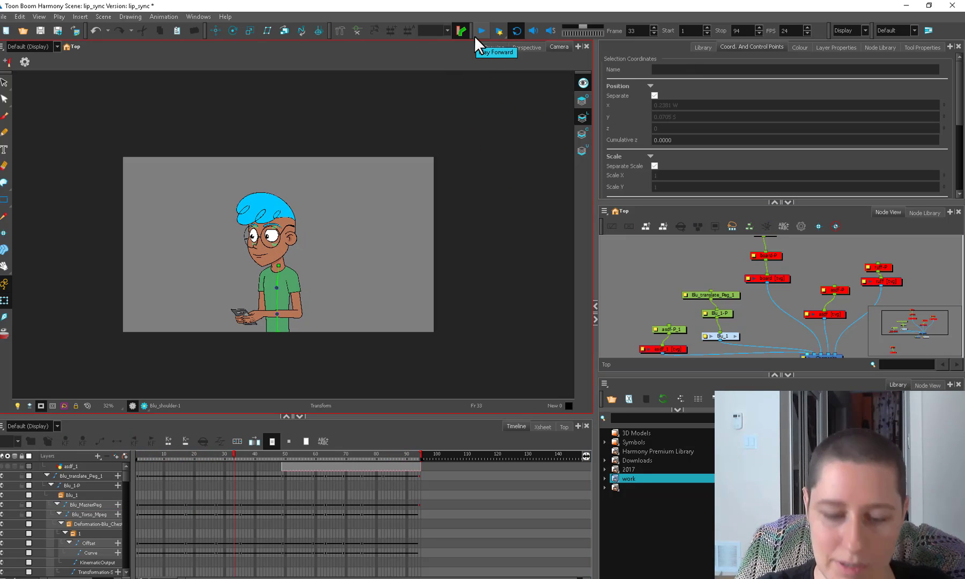
# Convert the Blu_translate_Peg_1 keyframes from frame 1 to the last frame into stop-motion keyframes and collapse the Blu_MasterPeg hierarchy
pyautogui.moveTo(246, 455); pyautogui.dragTo(231, 457)
pyautogui.scroll(5, 312, 312)
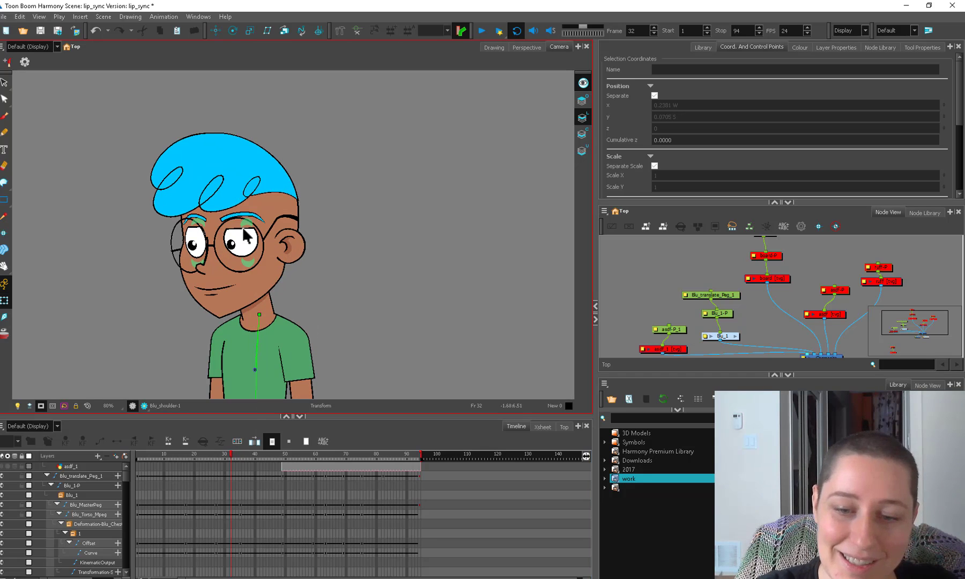
pyautogui.moveTo(229, 454); pyautogui.dragTo(135, 466)
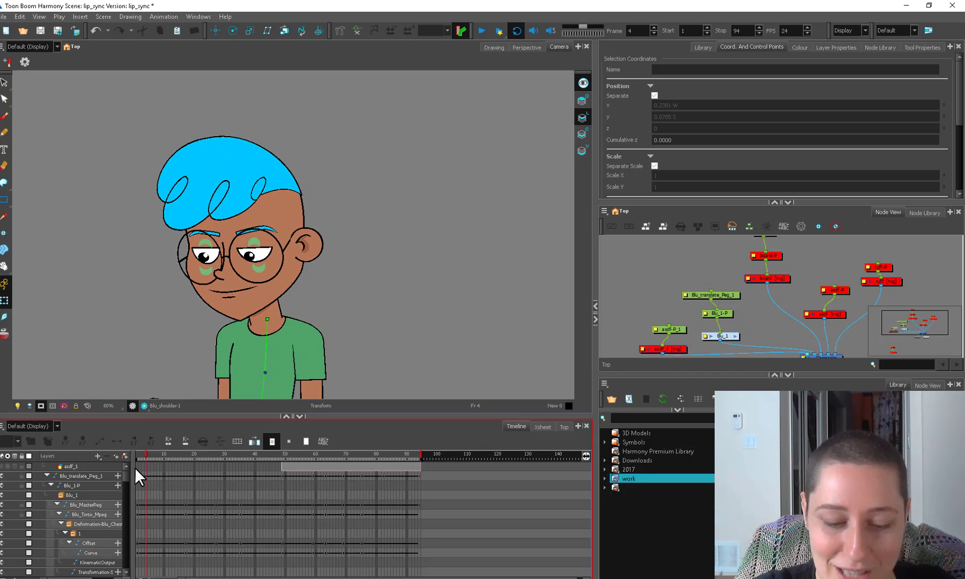
pyautogui.click(139, 475)
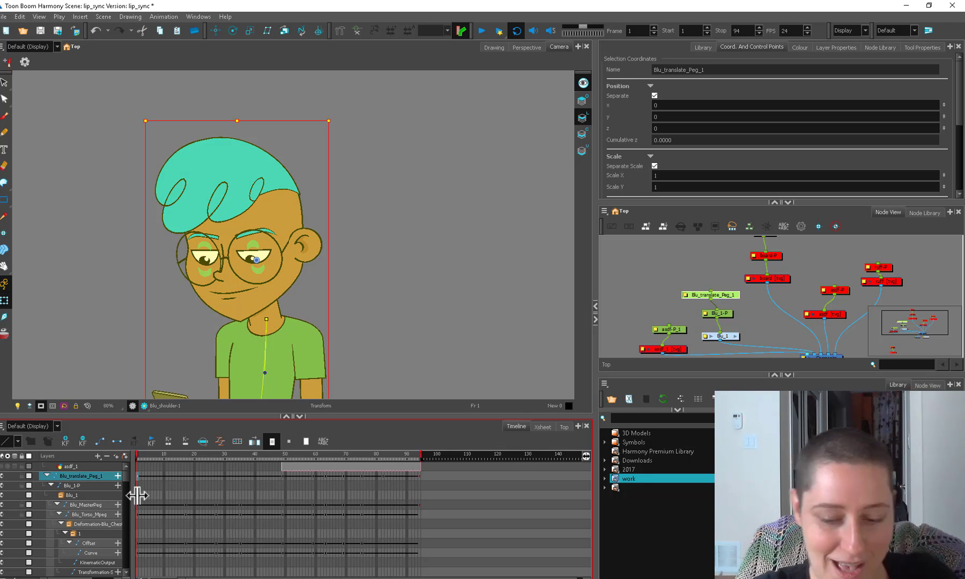
pyautogui.keyDown('shift'); pyautogui.click(417, 478); pyautogui.keyUp('shift')
pyautogui.hotkey('ctrl', 'l')
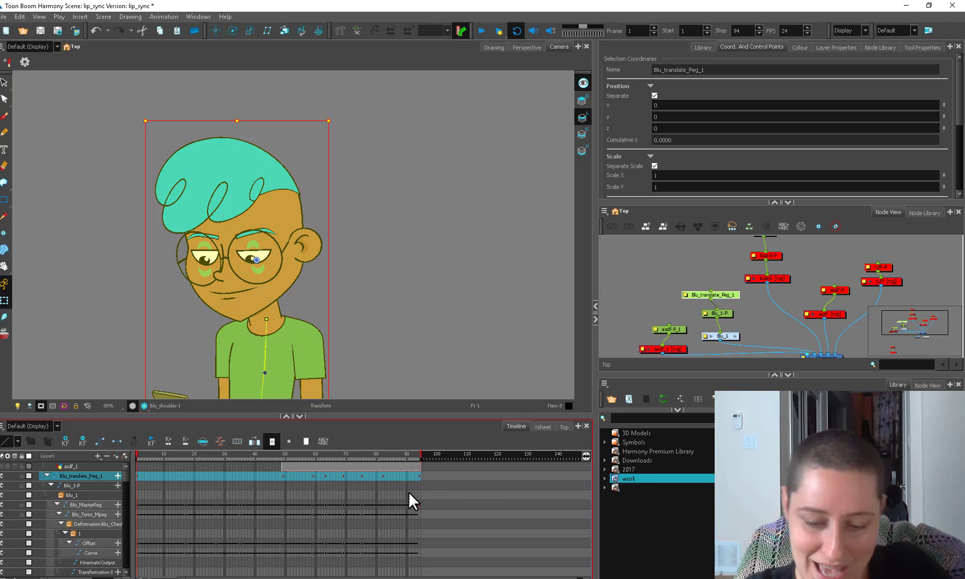
pyautogui.click(57, 504)
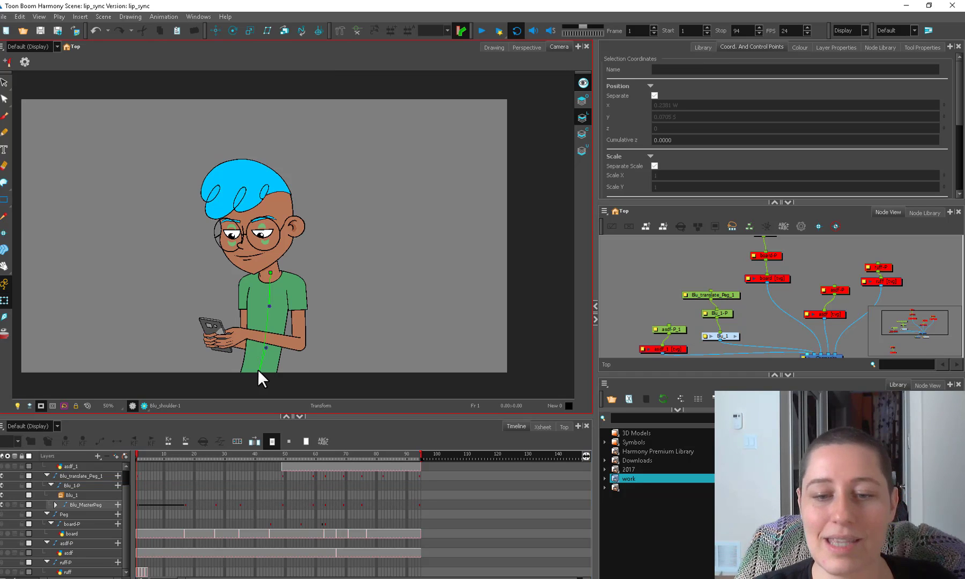
# Add a keyframe to Blu_Head-Mpeg at frame 7 that holds the starting head pose, and check the motion up to frame 10
pyautogui.moveTo(162, 453); pyautogui.dragTo(123, 467)
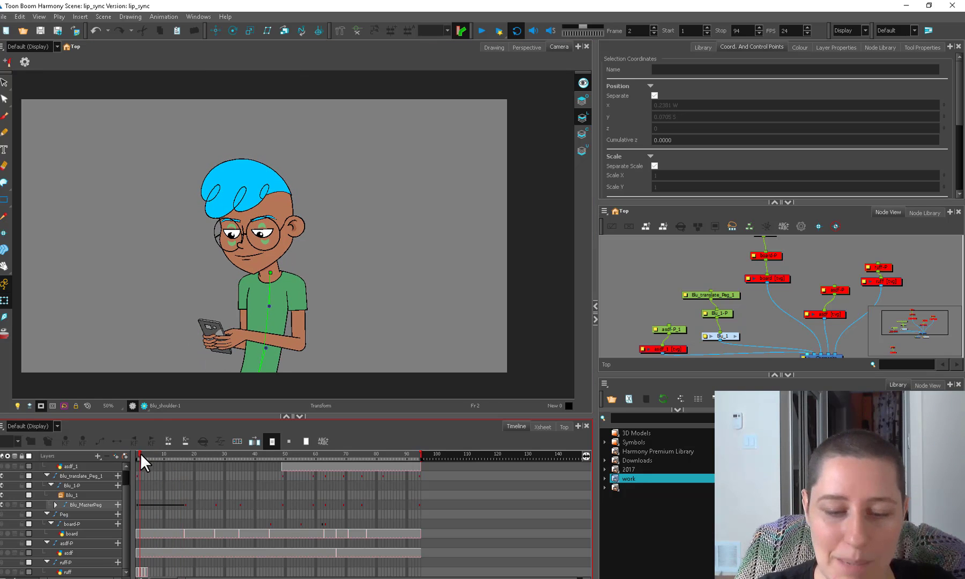
pyautogui.moveTo(140, 453); pyautogui.dragTo(181, 449)
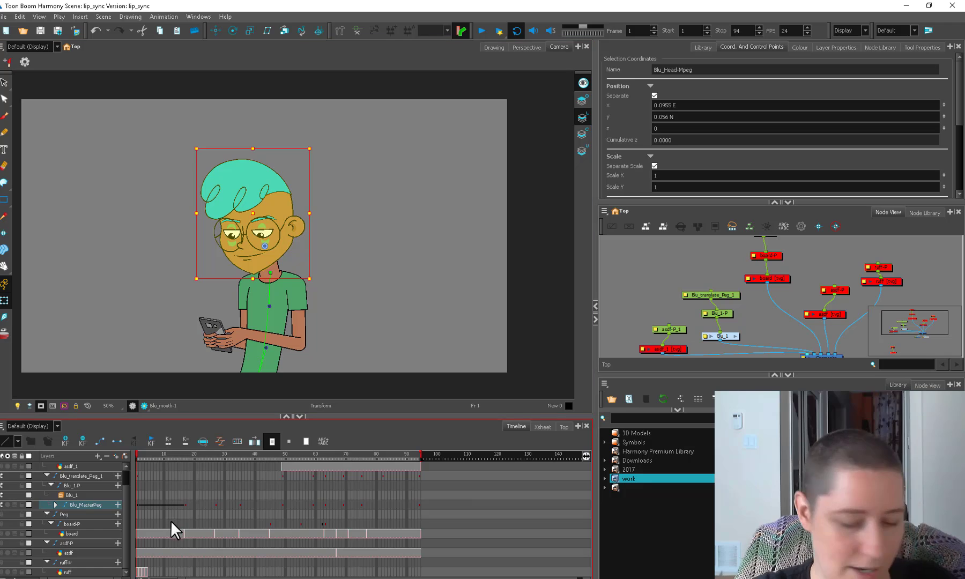
pyautogui.moveTo(140, 454); pyautogui.dragTo(155, 468)
pyautogui.moveTo(158, 454)
pyautogui.mouseDown()
pyautogui.moveTo(130, 458)
pyautogui.moveTo(188, 452)
pyautogui.moveTo(167, 459)
pyautogui.moveTo(160, 448)
pyautogui.moveTo(192, 456)
pyautogui.moveTo(155, 455)
pyautogui.moveTo(170, 468)
pyautogui.moveTo(159, 467)
pyautogui.mouseUp()
pyautogui.click(622, 277)
pyautogui.click(157, 452)
pyautogui.click(155, 467)
pyautogui.click(163, 455)
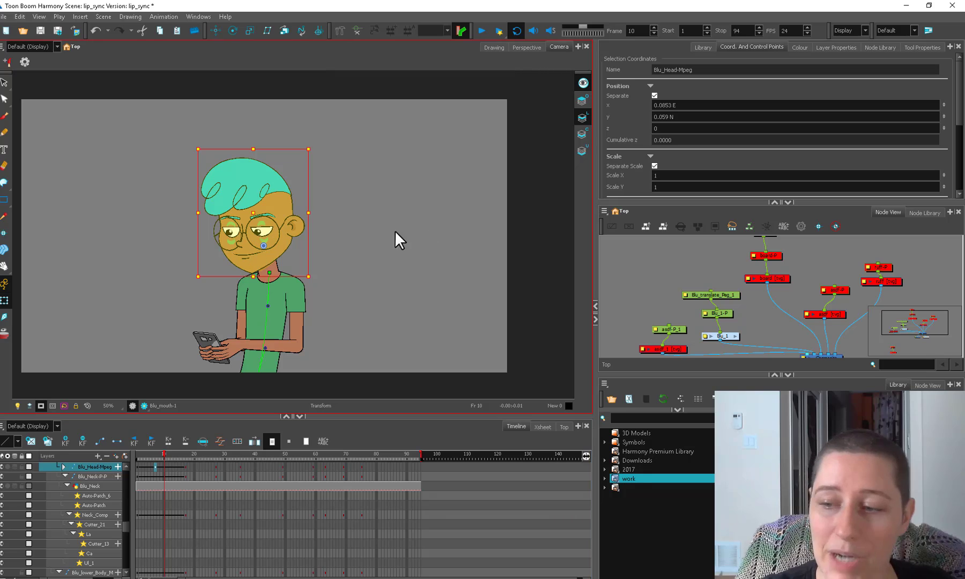
# Examine the eyes and head pose up close between frames 7 and 10
pyautogui.click(636, 276)
pyautogui.click(261, 233)
pyautogui.scroll(1, 295, 279)
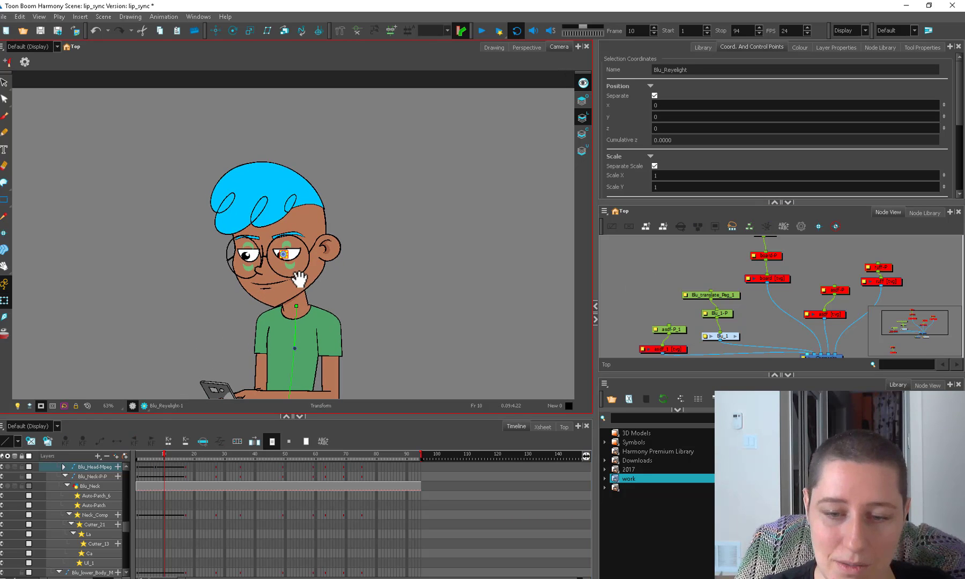
pyautogui.moveTo(164, 457)
pyautogui.mouseDown()
pyautogui.moveTo(136, 457)
pyautogui.moveTo(170, 456)
pyautogui.moveTo(155, 468)
pyautogui.mouseUp()
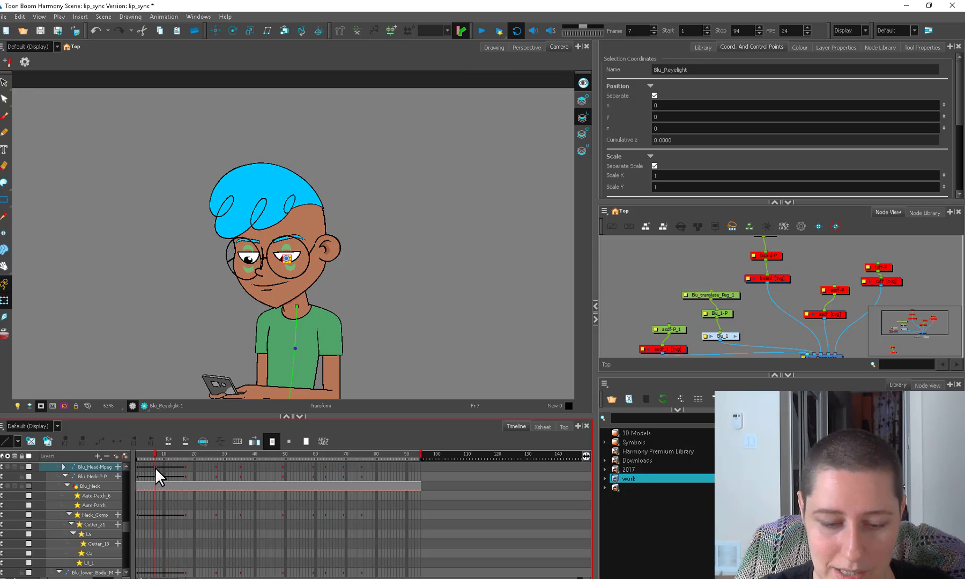
pyautogui.click(156, 467)
pyautogui.click(161, 466)
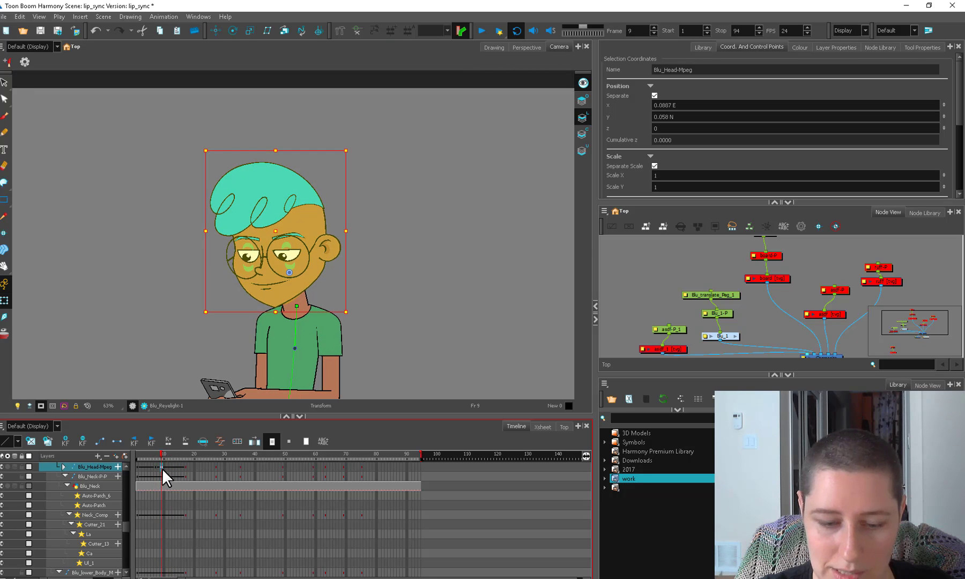
# Apply the ease settings to the Blu_Head-Mpeg keyframe at frame 7, close the ease dialog and clear the selection
pyautogui.click(155, 466)
pyautogui.click(219, 441)
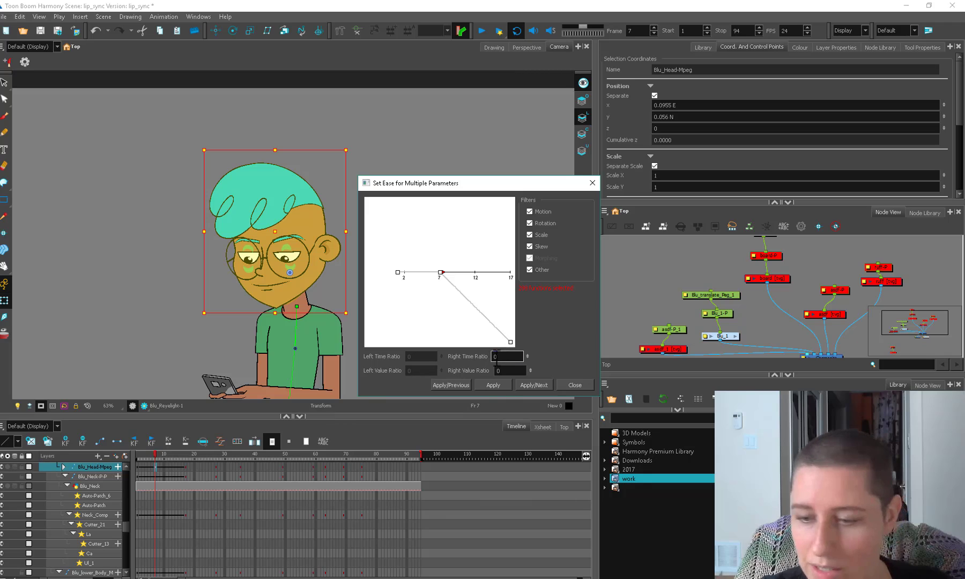
pyautogui.click(500, 381)
pyautogui.click(568, 386)
pyautogui.click(482, 326)
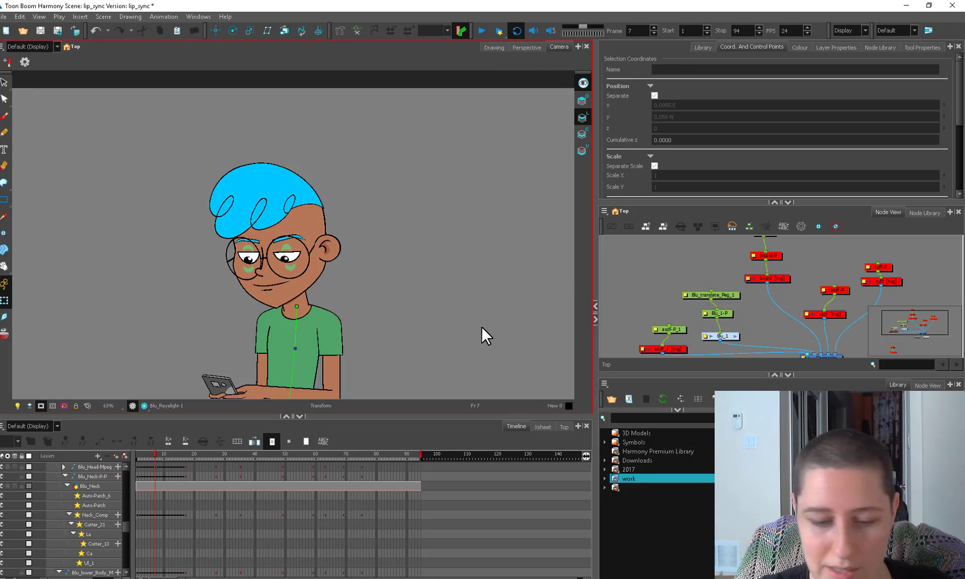
# Play the animation from the start and check the head's movement back to frame 7
pyautogui.click(142, 455)
pyautogui.click(481, 31)
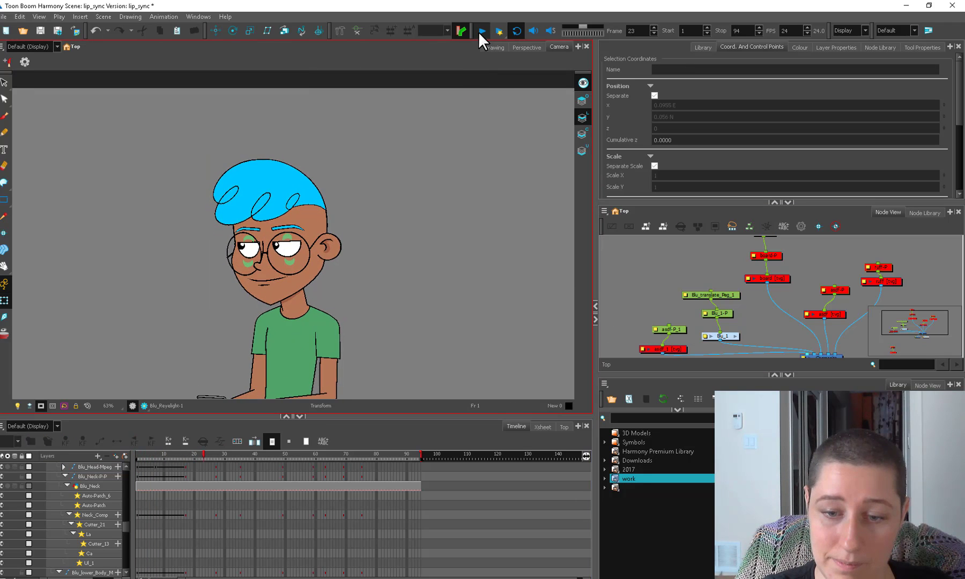
pyautogui.click(162, 454)
pyautogui.moveTo(162, 454)
pyautogui.mouseDown()
pyautogui.moveTo(185, 455)
pyautogui.moveTo(155, 456)
pyautogui.mouseUp()
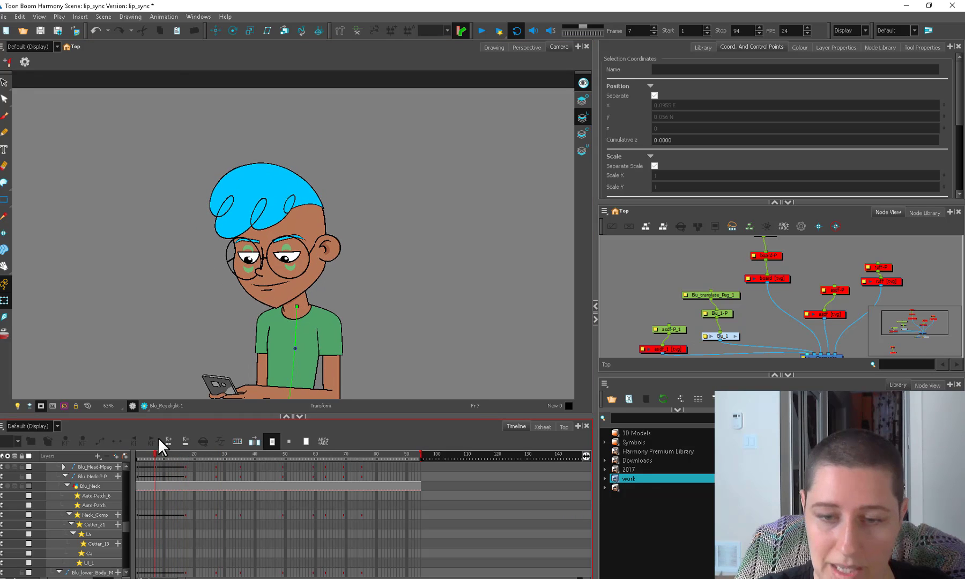
# Select the facial features' parent peg, Blu_Features_peg, and shift its frame 7 keyframe to frame 9
pyautogui.click(292, 249)
pyautogui.press('b')
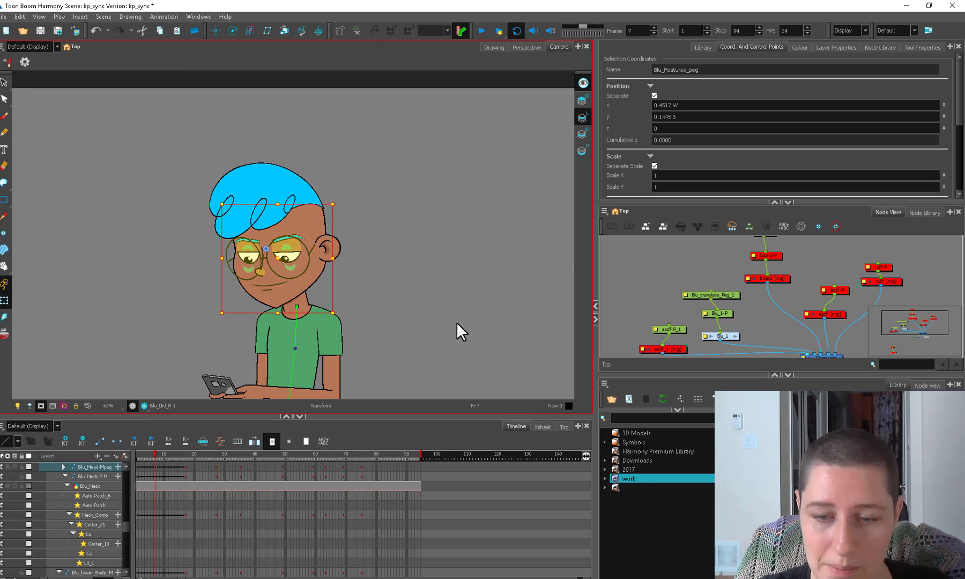
pyautogui.press('f')
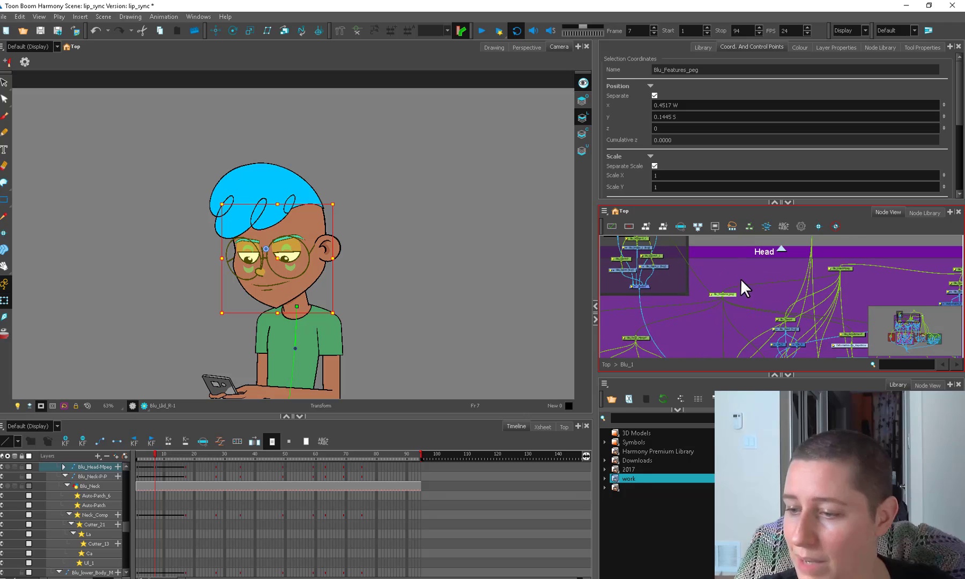
pyautogui.moveTo(309, 272)
pyautogui.mouseDown()
pyautogui.moveTo(183, 349)
pyautogui.moveTo(440, 222)
pyautogui.moveTo(432, 262)
pyautogui.moveTo(309, 272)
pyautogui.mouseUp()
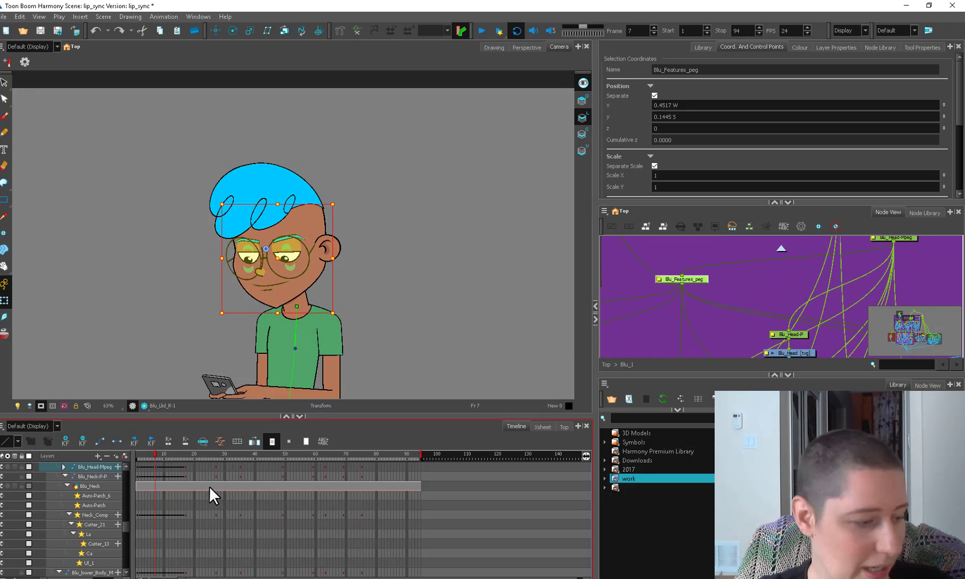
pyautogui.press('/')
pyautogui.moveTo(152, 459); pyautogui.dragTo(179, 456)
pyautogui.click(162, 466)
pyautogui.click(178, 467)
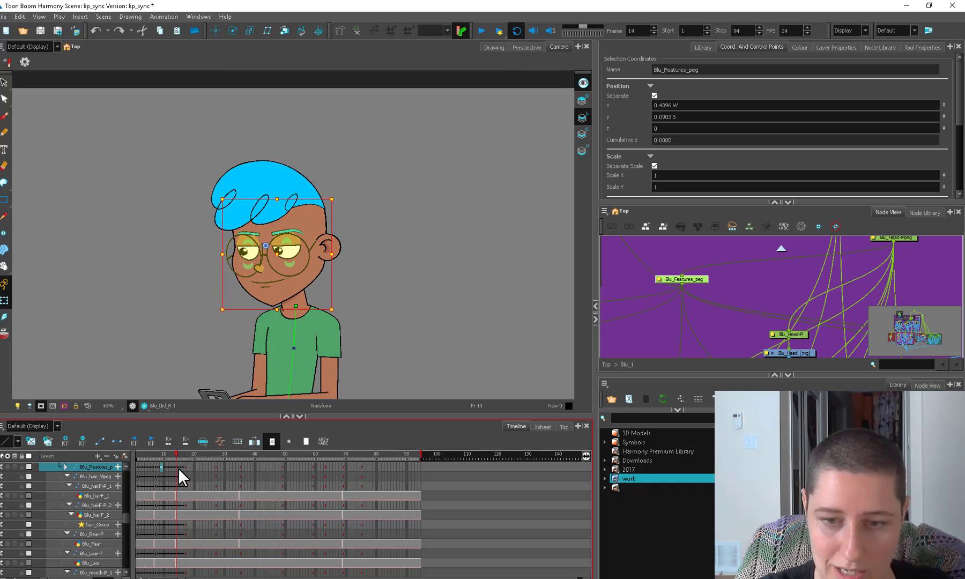
pyautogui.click(185, 455)
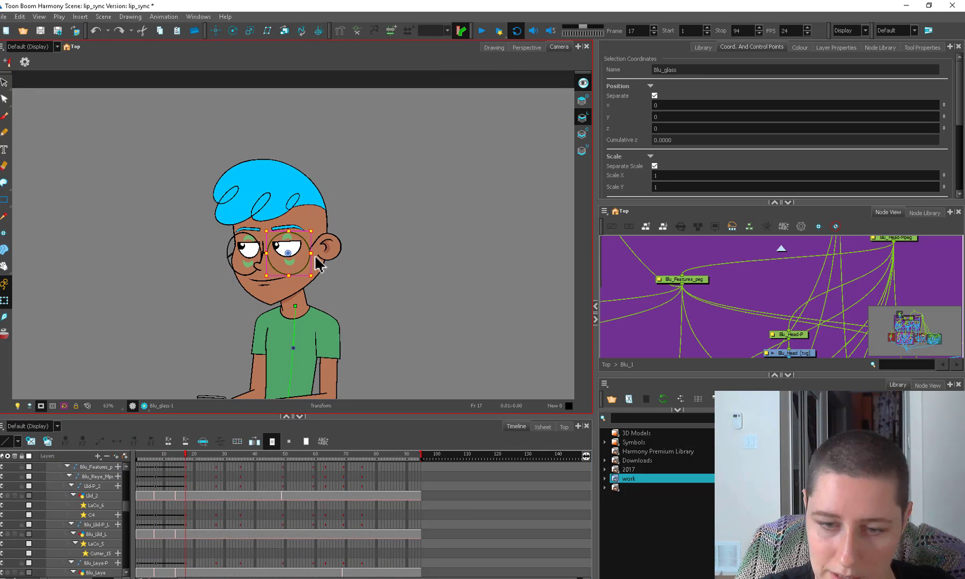
pyautogui.click(310, 268)
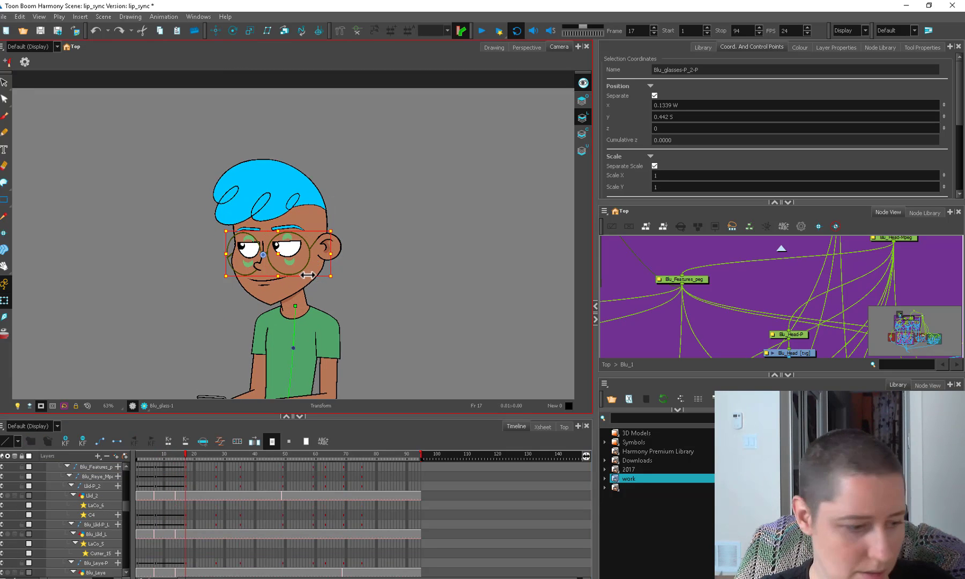
pyautogui.click(319, 244)
# Find the right upper eyelid's peg in the timeline and shift its frame 7 keyframe to frame 12
pyautogui.click(155, 466)
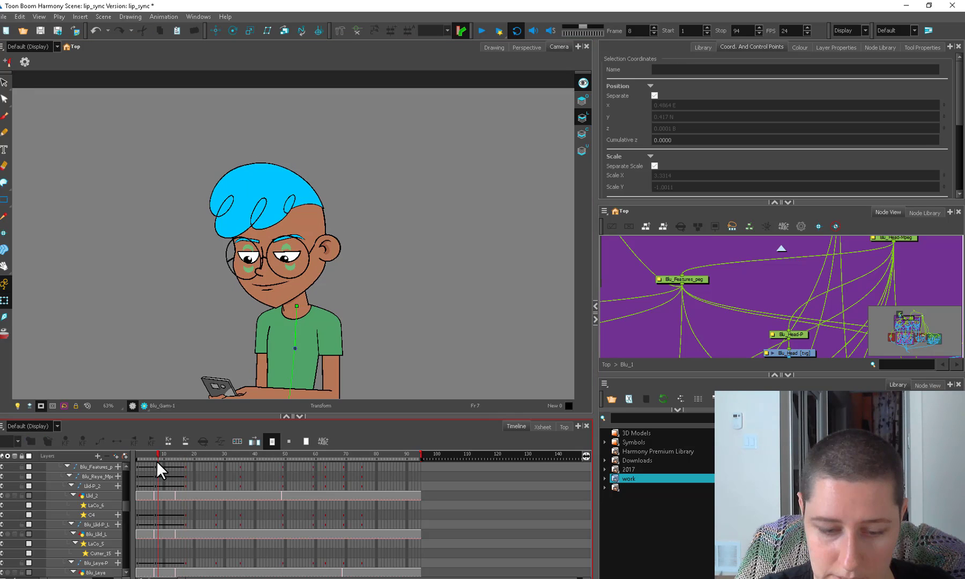
pyautogui.scroll(1, 246, 263)
pyautogui.click(243, 262)
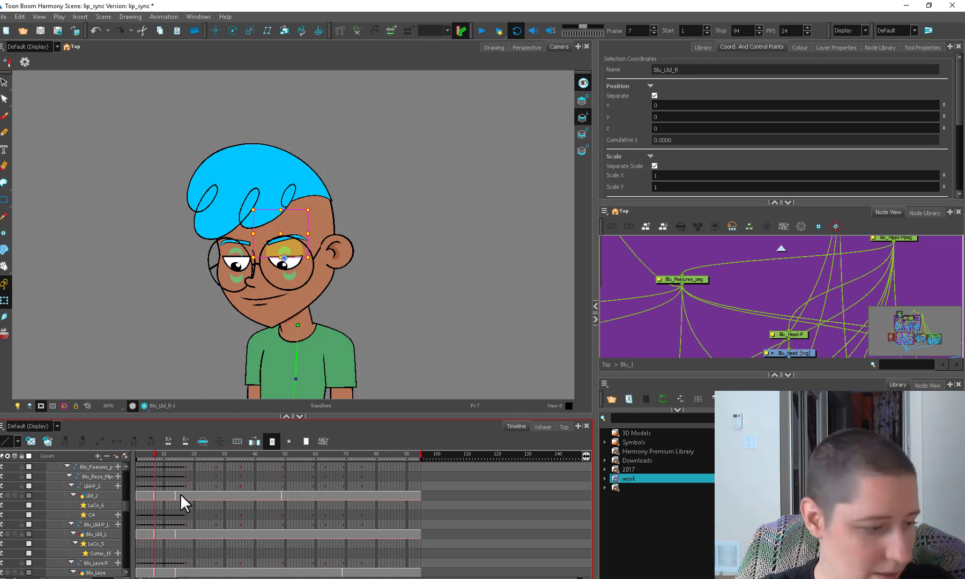
pyautogui.scroll(1, 122, 469)
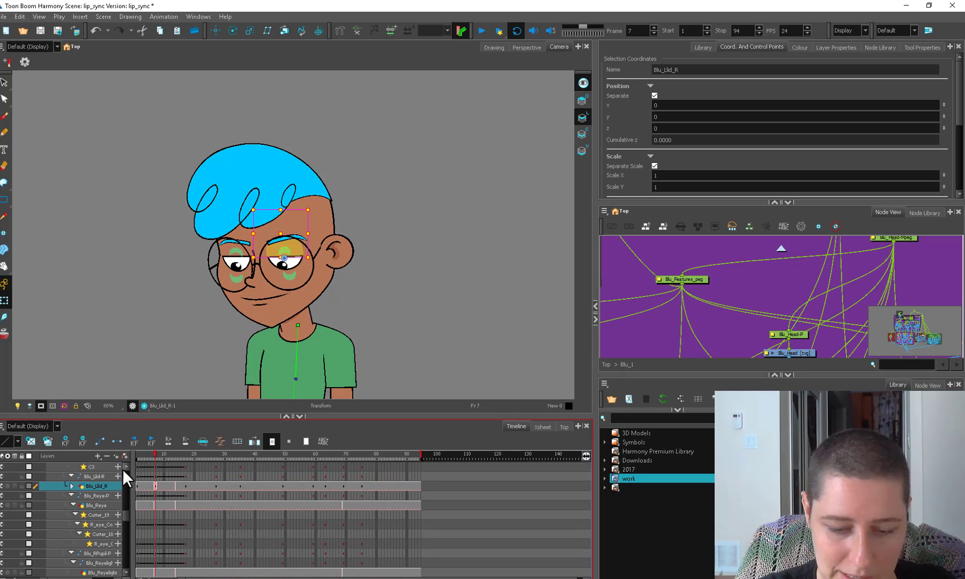
pyautogui.moveTo(157, 454)
pyautogui.mouseDown()
pyautogui.moveTo(174, 455)
pyautogui.moveTo(154, 469)
pyautogui.mouseUp()
pyautogui.click(155, 476)
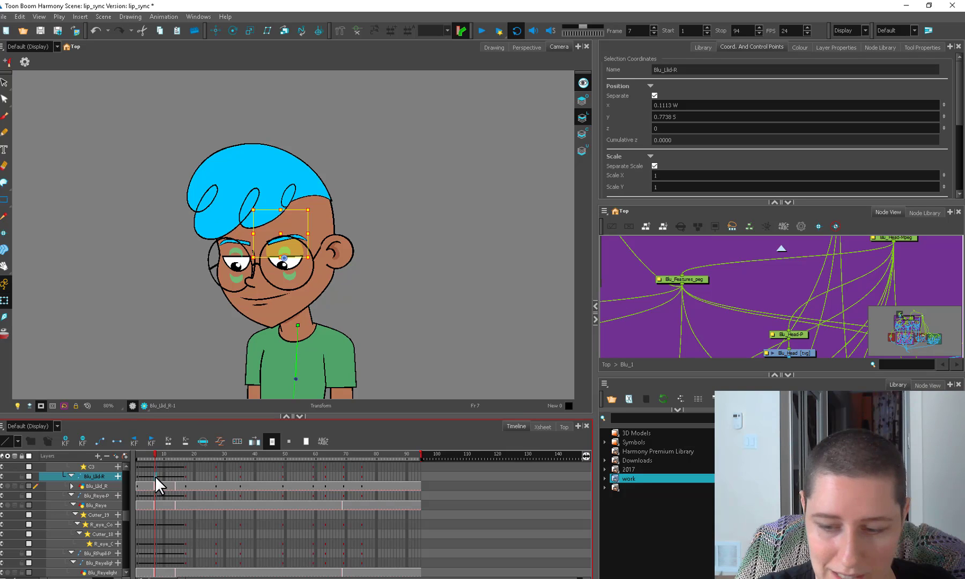
pyautogui.moveTo(158, 477); pyautogui.dragTo(170, 478)
pyautogui.click(171, 454)
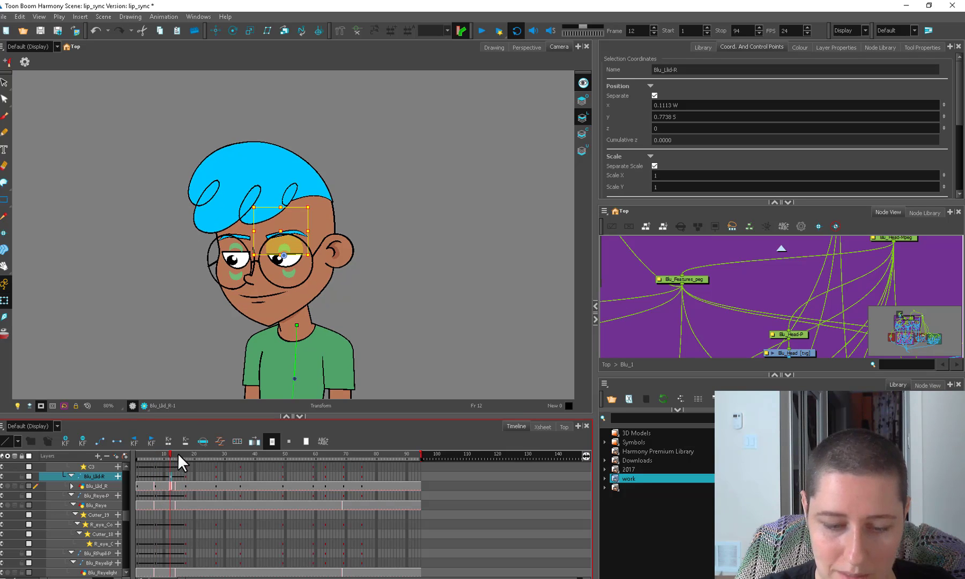
# Shift the left upper eyelid's peg keyframe to frame 11 and check the eye motion back to frame 7
pyautogui.click(234, 245)
pyautogui.click(72, 466)
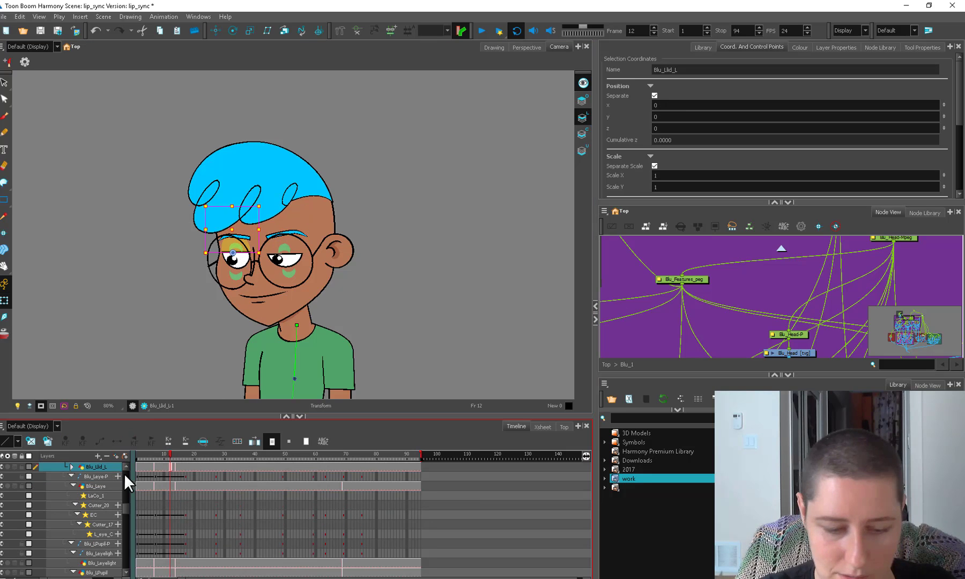
pyautogui.click(127, 466)
pyautogui.doubleClick(127, 467)
pyautogui.click(167, 485)
pyautogui.click(176, 459)
pyautogui.moveTo(176, 465); pyautogui.dragTo(155, 469)
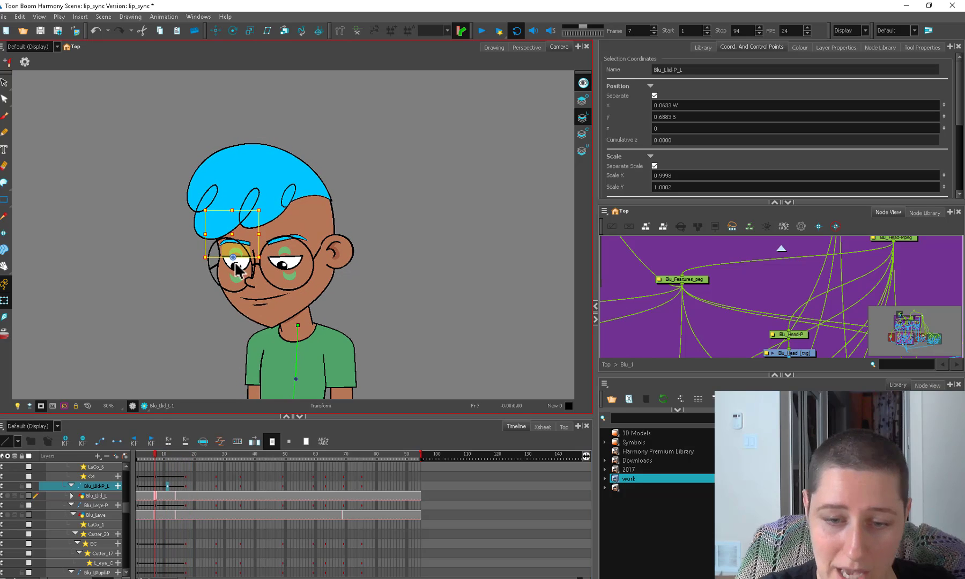
# Delay the frame 7 keyframes of the left and right pupil pegs to about frame 15
pyautogui.click(236, 265)
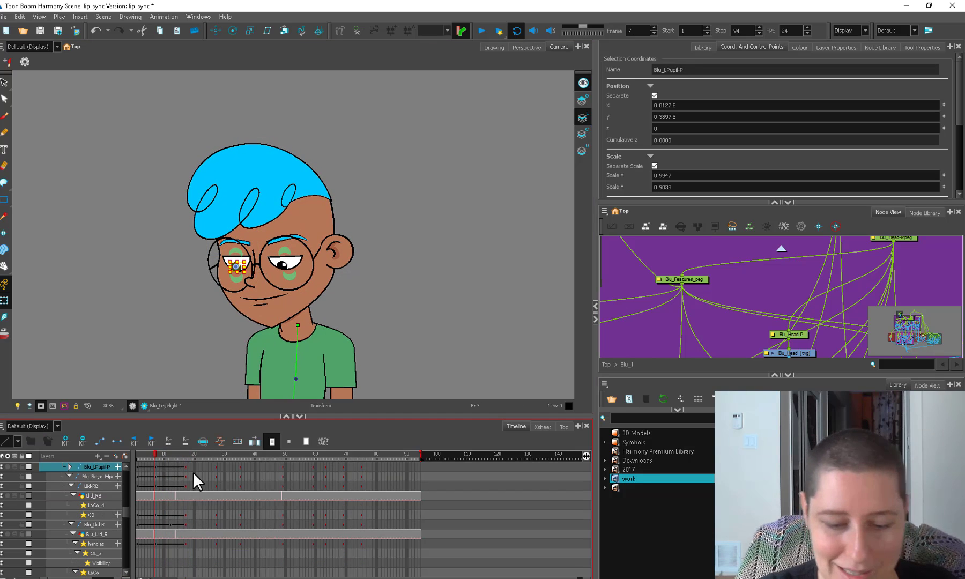
pyautogui.click(154, 465)
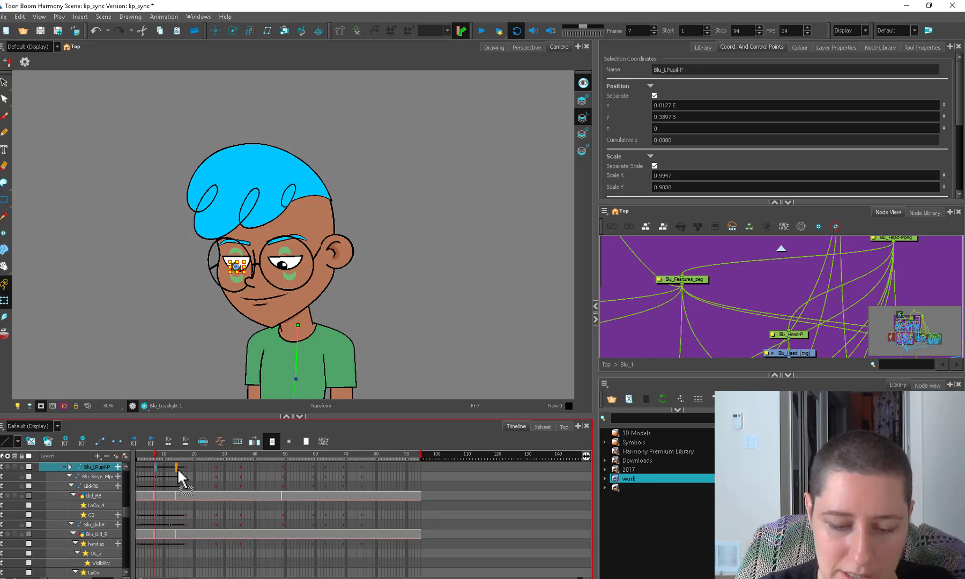
pyautogui.press('/')
pyautogui.click(178, 466)
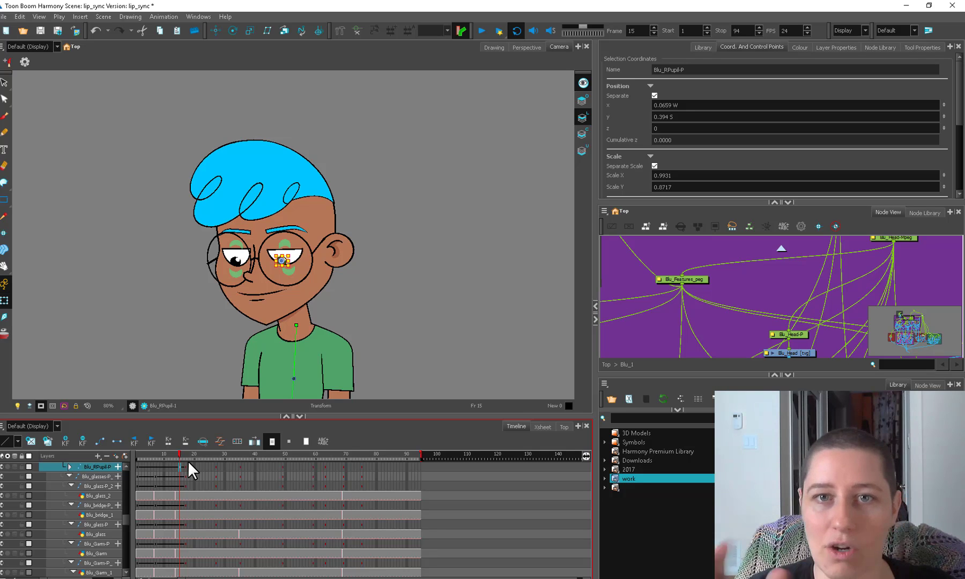
# Extend the downward pose of both pupil pegs so they hold through frame 16
pyautogui.press('Escape')
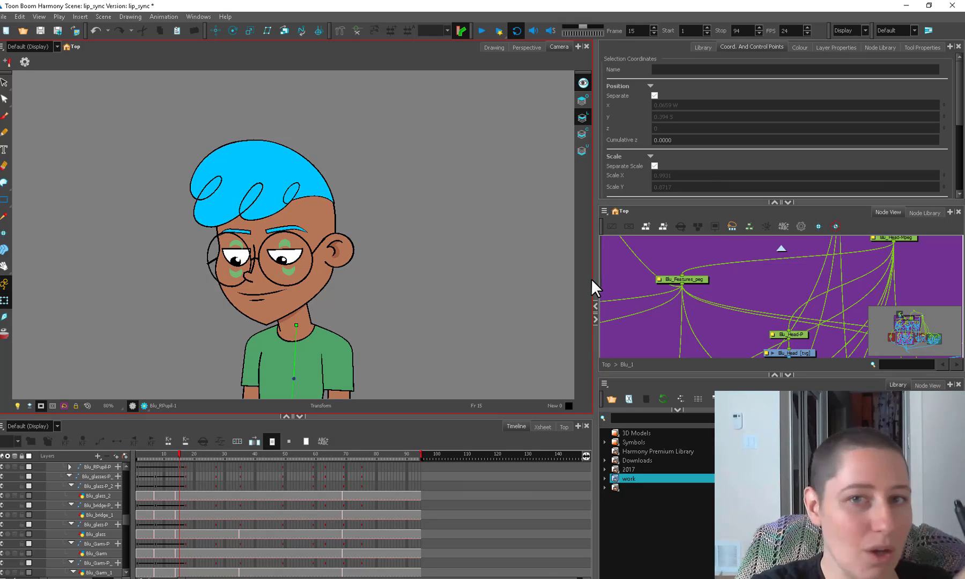
pyautogui.moveTo(185, 455); pyautogui.dragTo(176, 453)
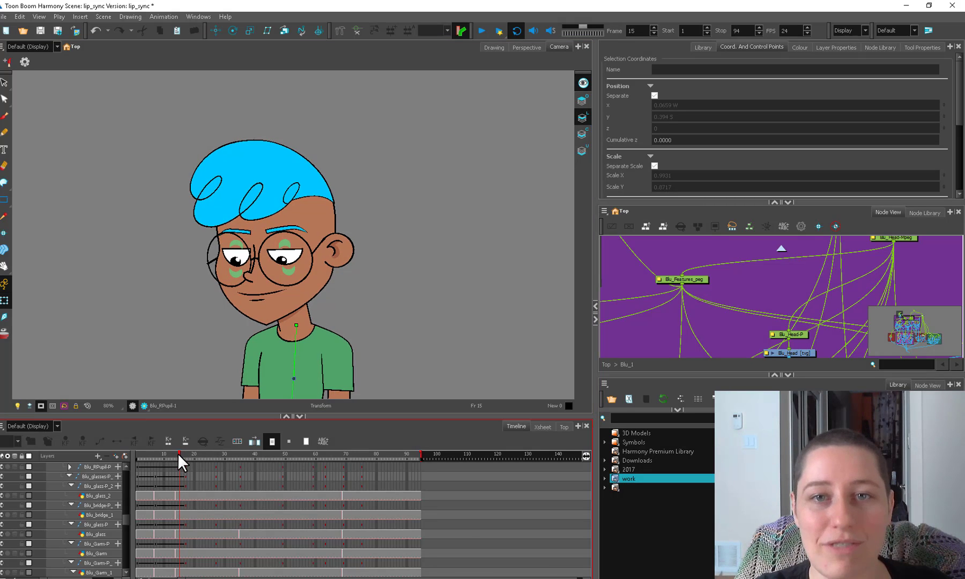
pyautogui.click(180, 466)
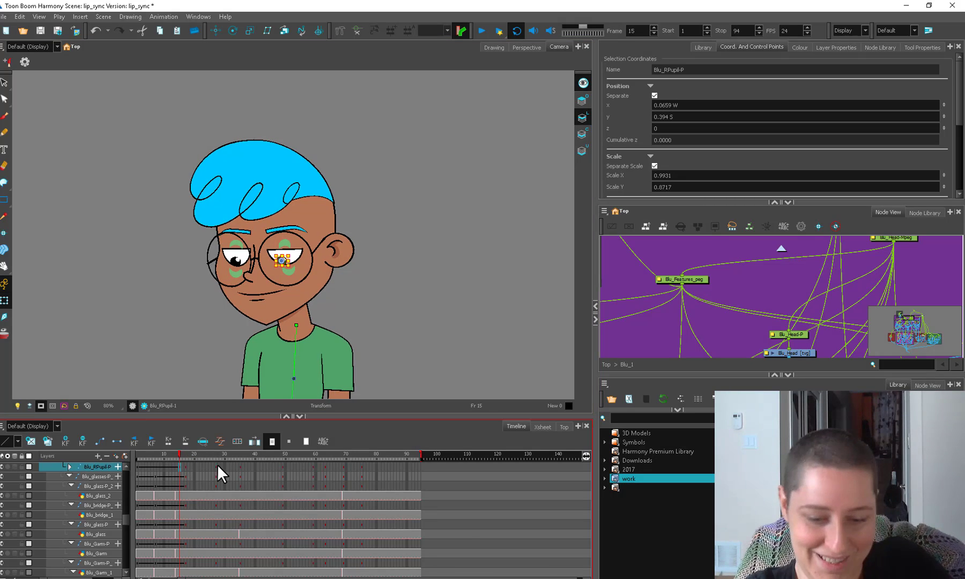
pyautogui.click(236, 261)
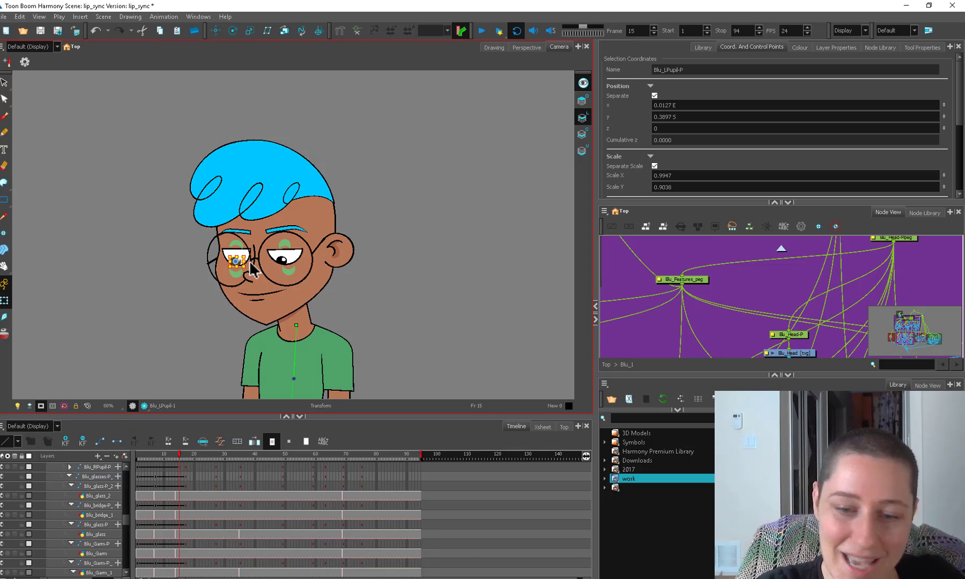
pyautogui.click(185, 466)
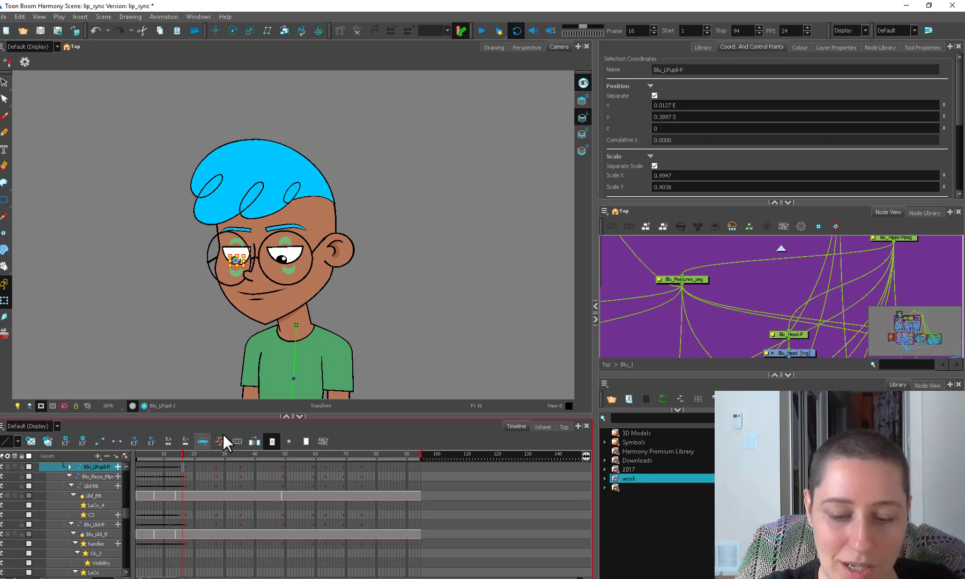
# Check the head and eye motion from frame 7 to 17, inspecting the right eye's master peg, with nothing left selected
pyautogui.click(155, 476)
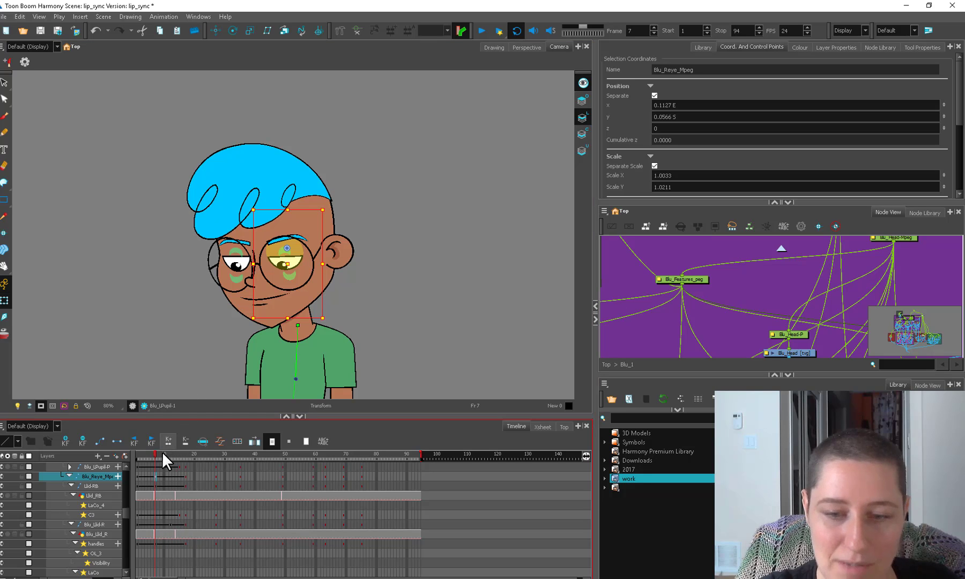
pyautogui.moveTo(162, 454)
pyautogui.mouseDown()
pyautogui.moveTo(192, 458)
pyautogui.moveTo(176, 460)
pyautogui.moveTo(185, 461)
pyautogui.mouseUp()
pyautogui.click(622, 273)
pyautogui.press('1')
pyautogui.press('1')
pyautogui.press('1')
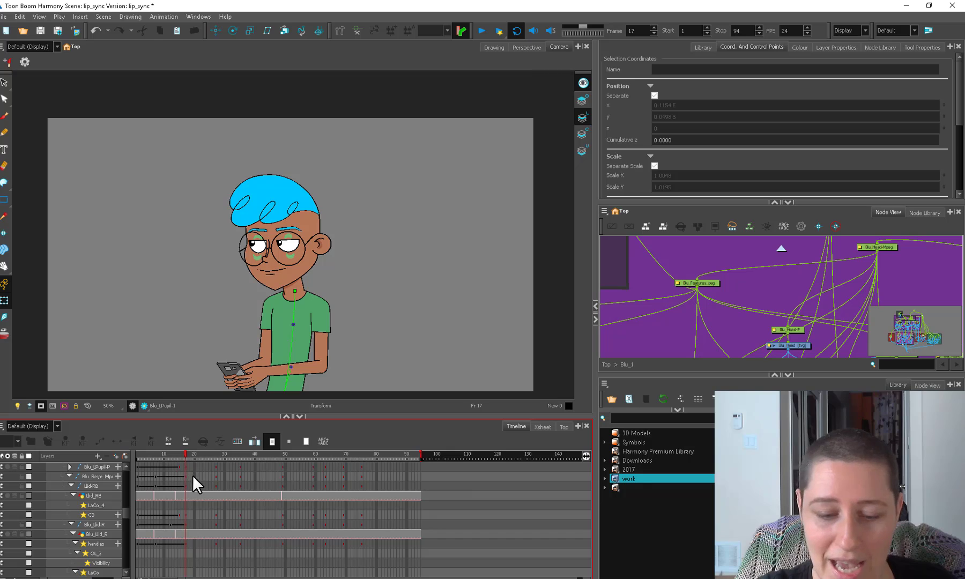
# At frame 16, squash and slant both pupils into smears, with a vertical scale of about 0.46 for the left and 0.43 for the right
pyautogui.click(182, 467)
pyautogui.scroll(6, 255, 236)
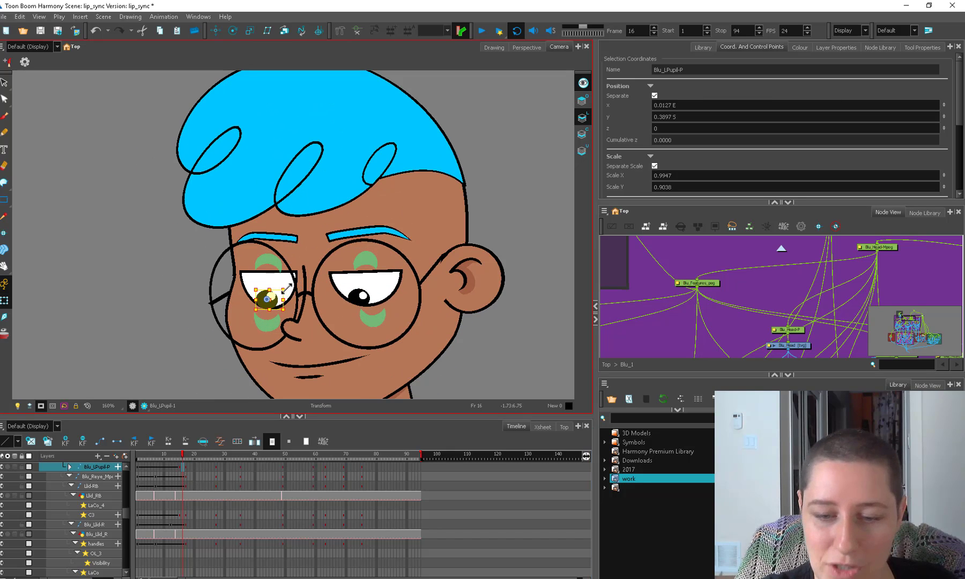
pyautogui.moveTo(287, 290); pyautogui.dragTo(268, 296)
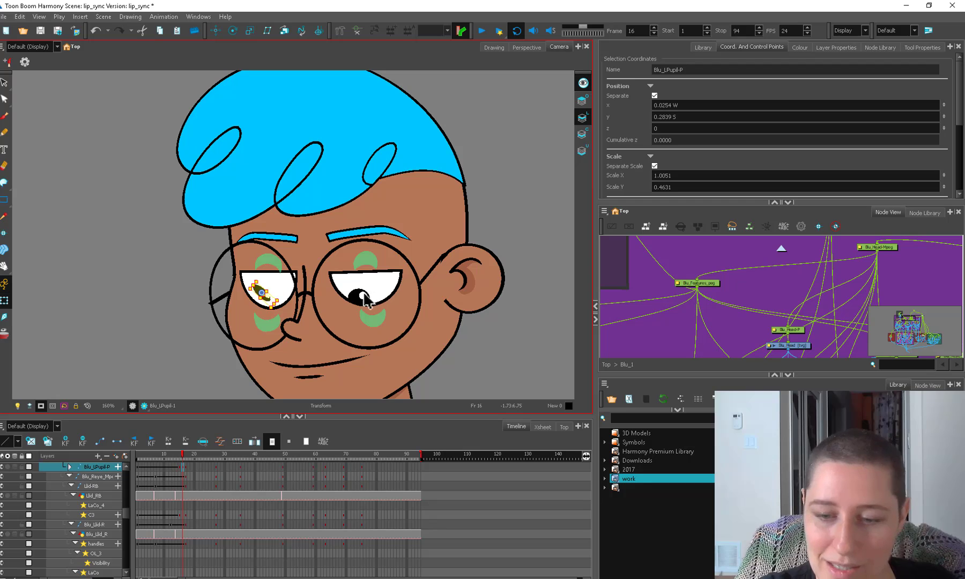
pyautogui.click(364, 296)
pyautogui.press('b')
pyautogui.moveTo(374, 284); pyautogui.dragTo(351, 291)
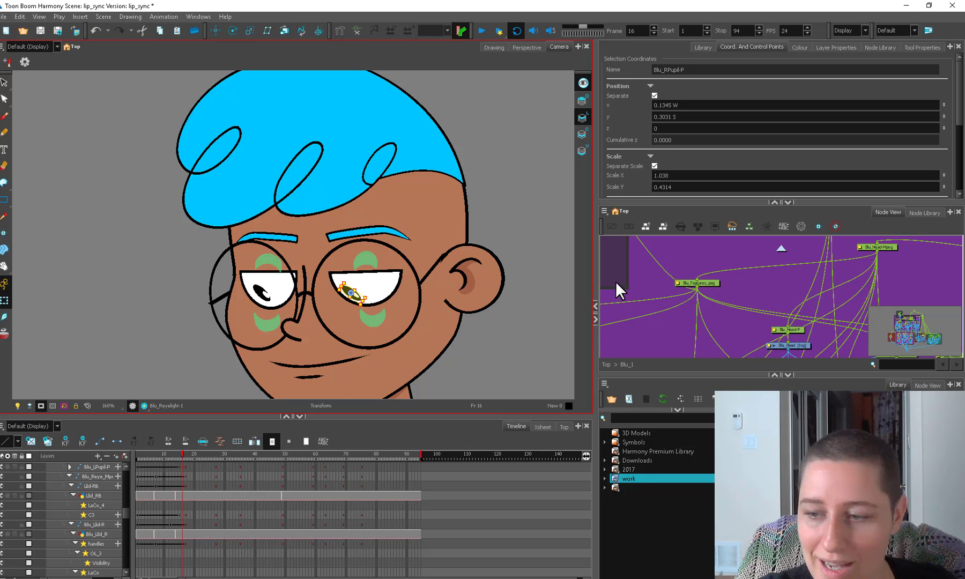
pyautogui.press('Escape')
# Review the pupil smears in motion, and delete the left pupil's keyframe at frame 16
pyautogui.press('1')
pyautogui.press('1')
pyautogui.press('1')
pyautogui.press('1')
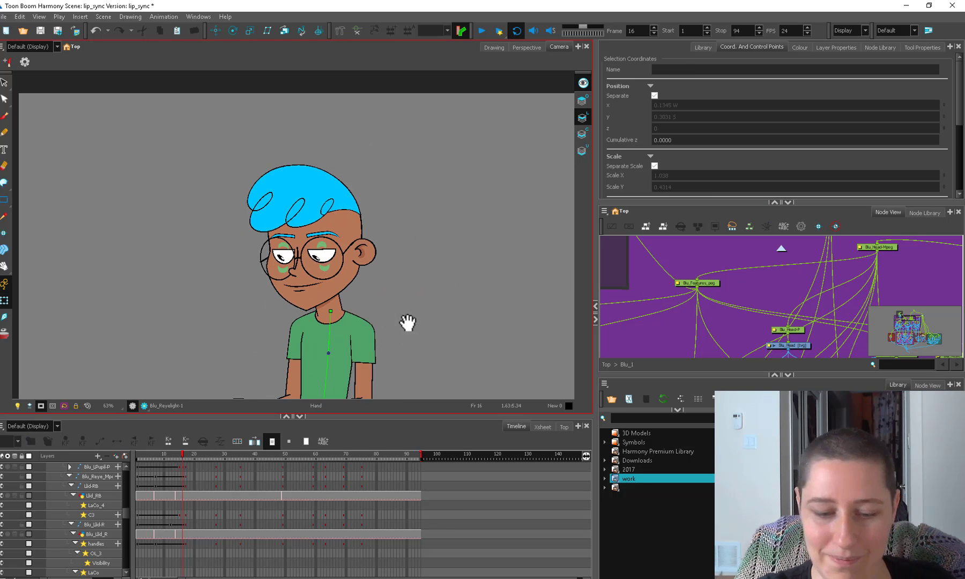
pyautogui.moveTo(407, 322); pyautogui.dragTo(360, 306)
pyautogui.moveTo(183, 454)
pyautogui.mouseDown()
pyautogui.moveTo(191, 458)
pyautogui.moveTo(175, 455)
pyautogui.moveTo(225, 457)
pyautogui.moveTo(255, 452)
pyautogui.moveTo(212, 459)
pyautogui.moveTo(333, 439)
pyautogui.moveTo(295, 455)
pyautogui.moveTo(166, 454)
pyautogui.mouseUp()
pyautogui.click(182, 465)
pyautogui.press('F7')
pyautogui.press(',')
# Select the right pupil's peg, remove its smear at frame 16, and step back to check the preceding frames
pyautogui.click(274, 241)
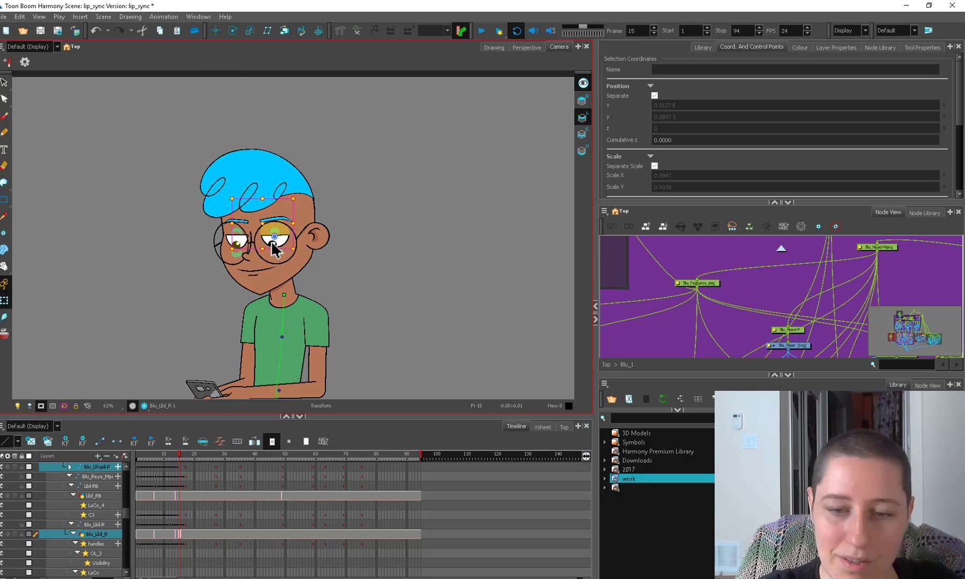
pyautogui.click(273, 244)
pyautogui.press('b')
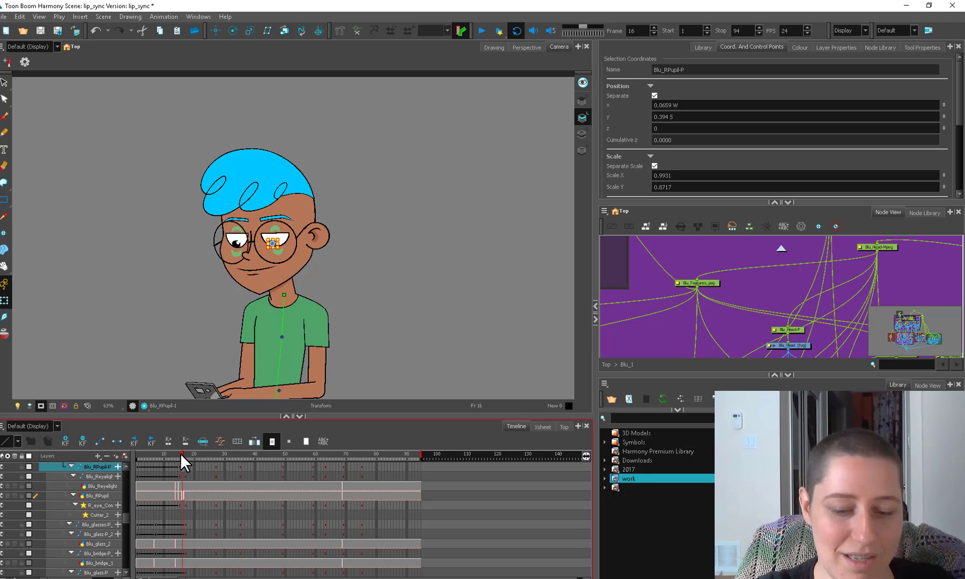
pyautogui.press(',')
pyautogui.press(',')
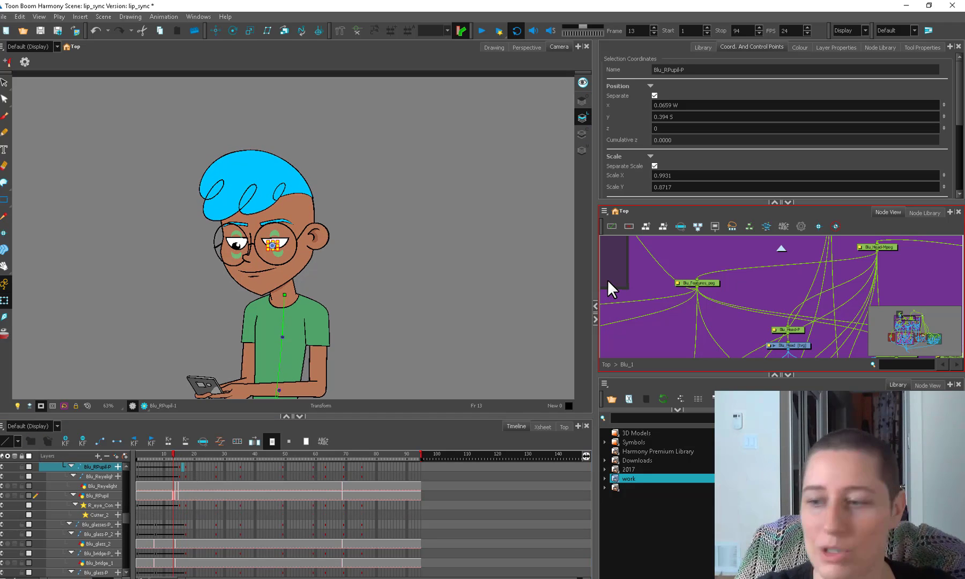
# Examine the eyelids around frames 11 to 13, and move the left upper eyelid's peg keyframe to frame 13
pyautogui.click(608, 279)
pyautogui.moveTo(179, 455)
pyautogui.mouseDown()
pyautogui.moveTo(158, 455)
pyautogui.moveTo(185, 456)
pyautogui.moveTo(168, 455)
pyautogui.mouseUp()
pyautogui.scroll(2, 284, 263)
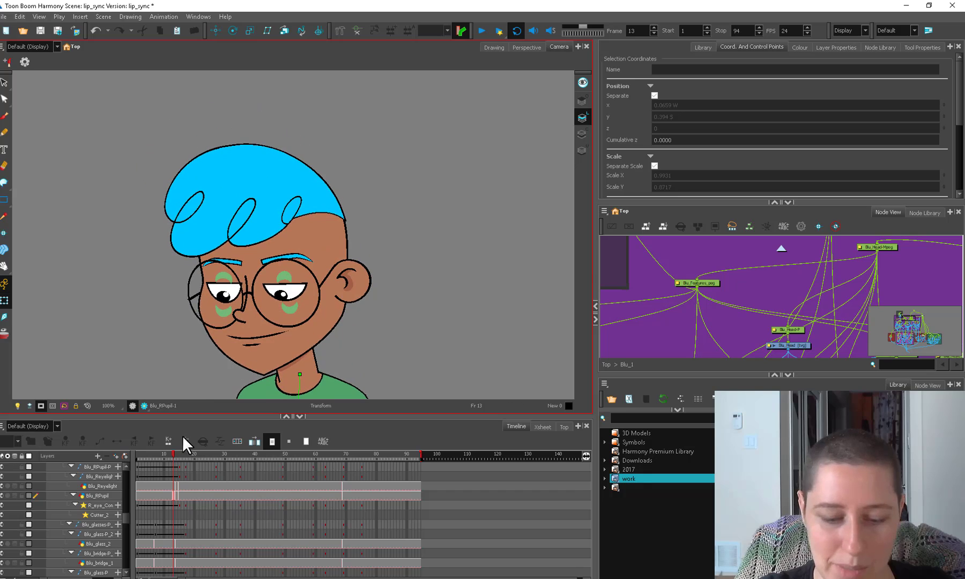
pyautogui.click(217, 285)
pyautogui.click(645, 273)
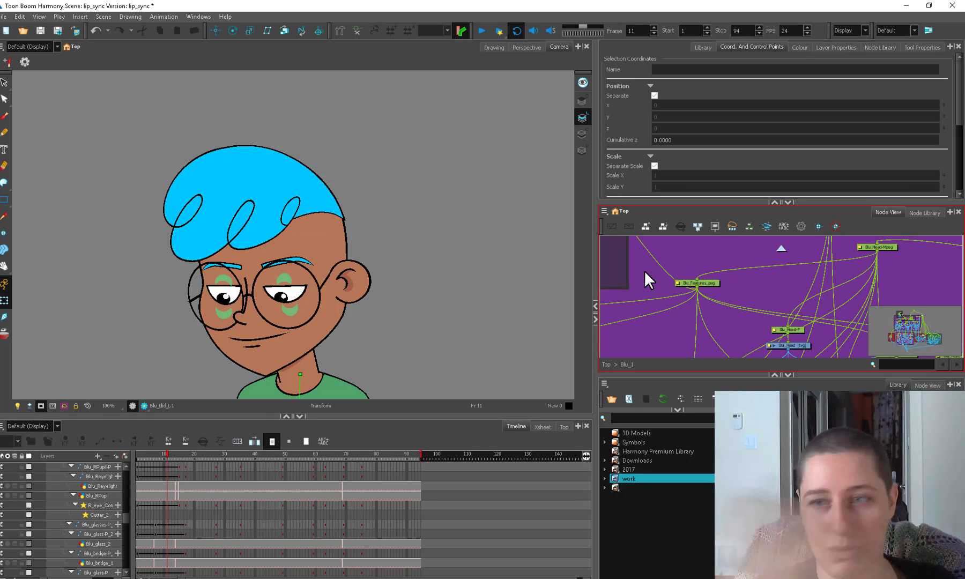
pyautogui.moveTo(171, 457)
pyautogui.mouseDown()
pyautogui.moveTo(162, 459)
pyautogui.moveTo(173, 459)
pyautogui.mouseUp()
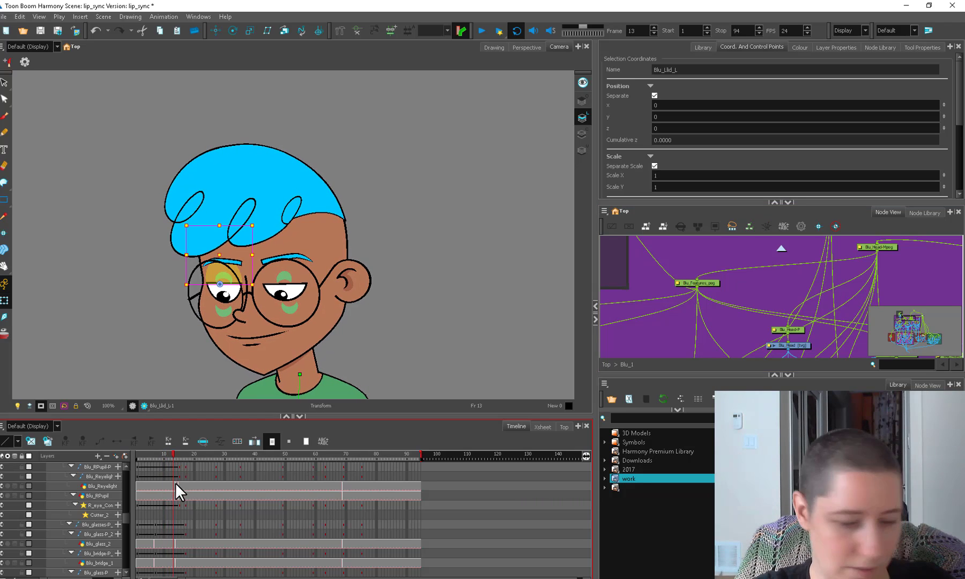
pyautogui.scroll(3, 177, 483)
pyautogui.scroll(2, 73, 485)
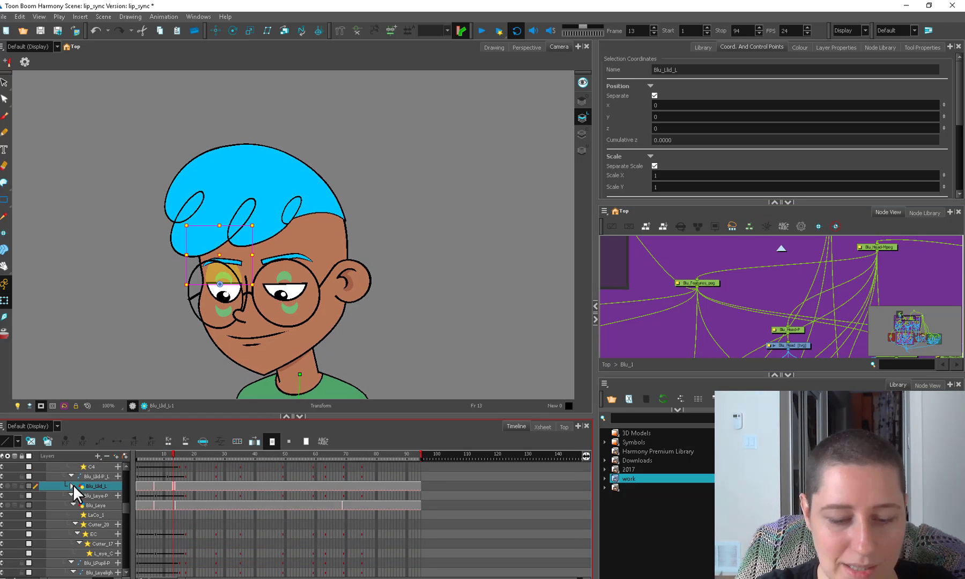
pyautogui.click(168, 477)
pyautogui.click(175, 476)
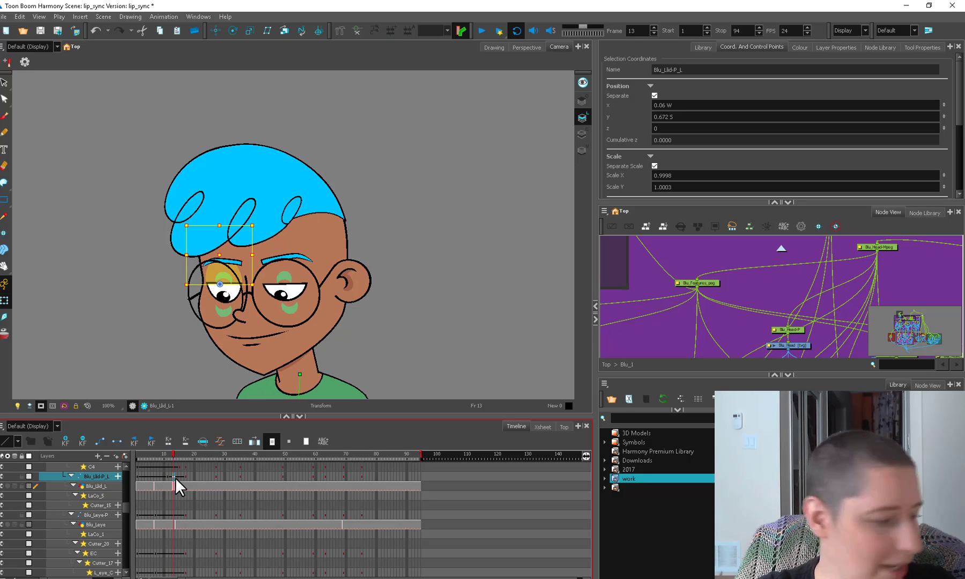
# At frame 13, lower the left upper eyelid's peg to about 0.84 S and lower the right upper eyelid to match
pyautogui.press('Down')
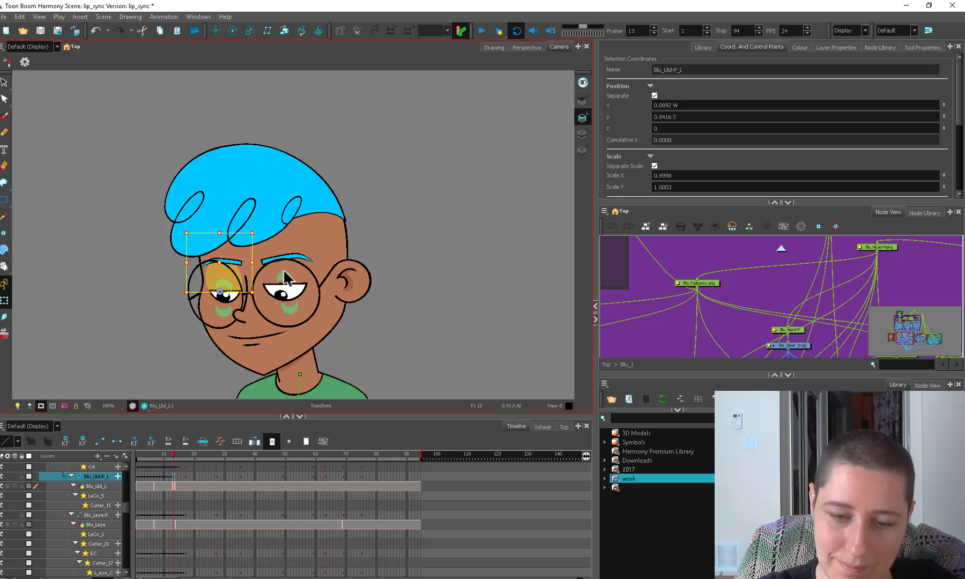
pyautogui.click(293, 272)
pyautogui.press('Down')
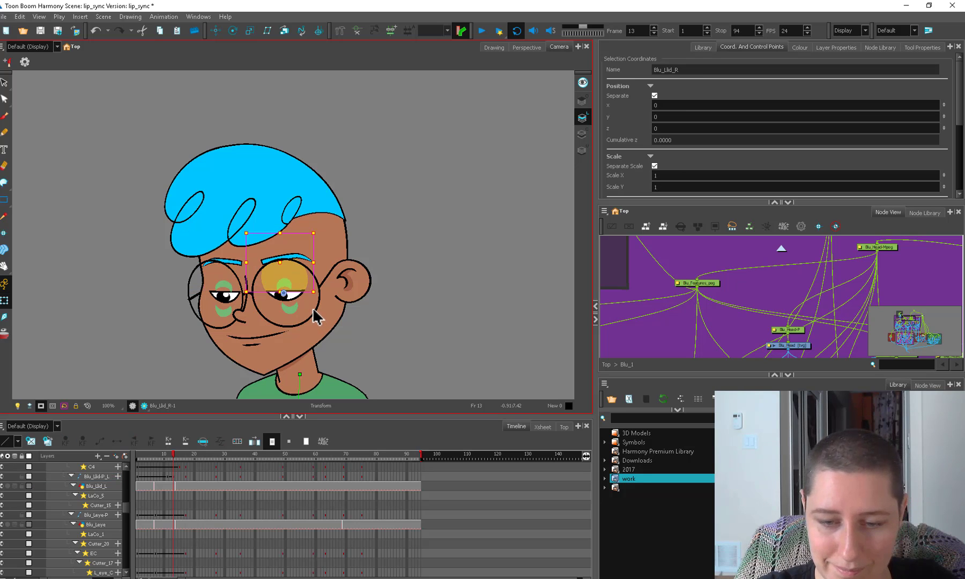
# At frame 15, add a curve deformer to the left upper eyelid drawing, running along the lid's lower edge
pyautogui.moveTo(176, 455); pyautogui.dragTo(179, 454)
pyautogui.click(321, 302)
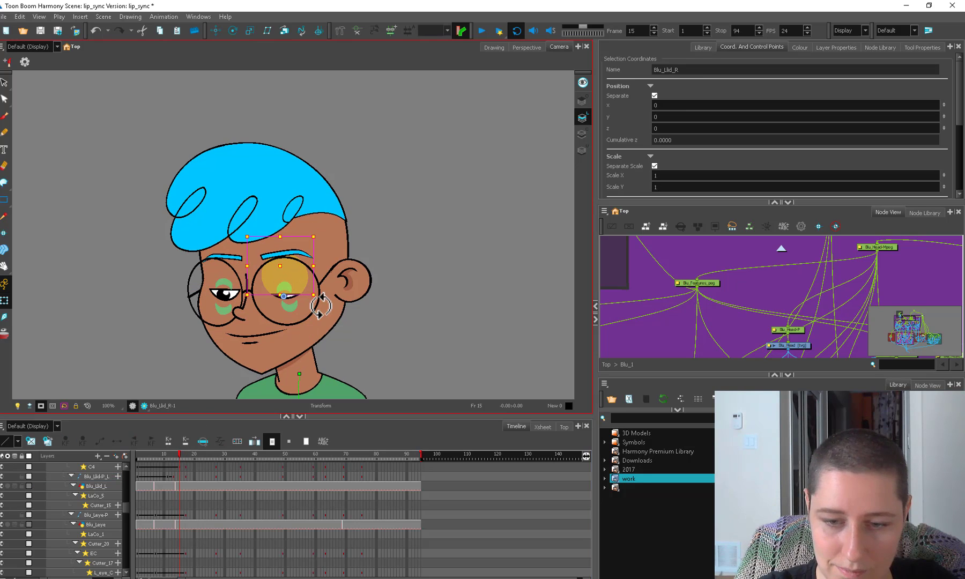
pyautogui.click(807, 312)
pyautogui.moveTo(807, 312); pyautogui.dragTo(656, 305)
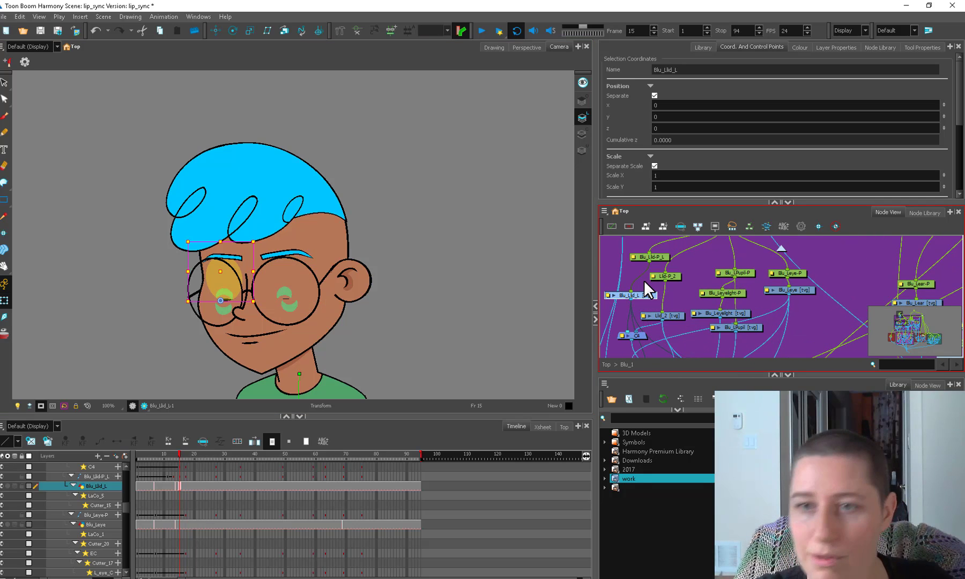
pyautogui.click(392, 30)
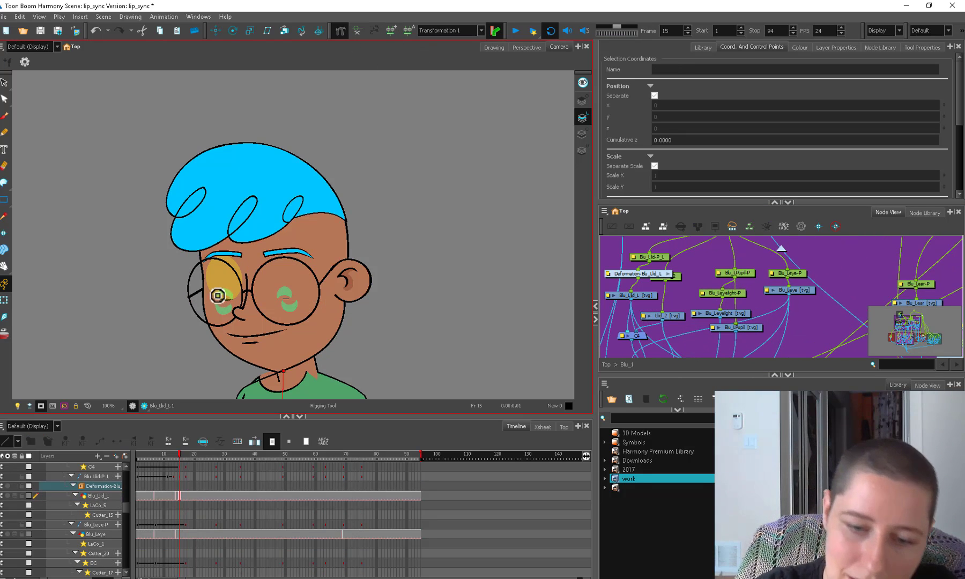
# Add a matching curve deformer to the right upper eyelid drawing
pyautogui.click(287, 297)
pyautogui.moveTo(836, 300); pyautogui.dragTo(669, 272)
pyautogui.click(340, 31)
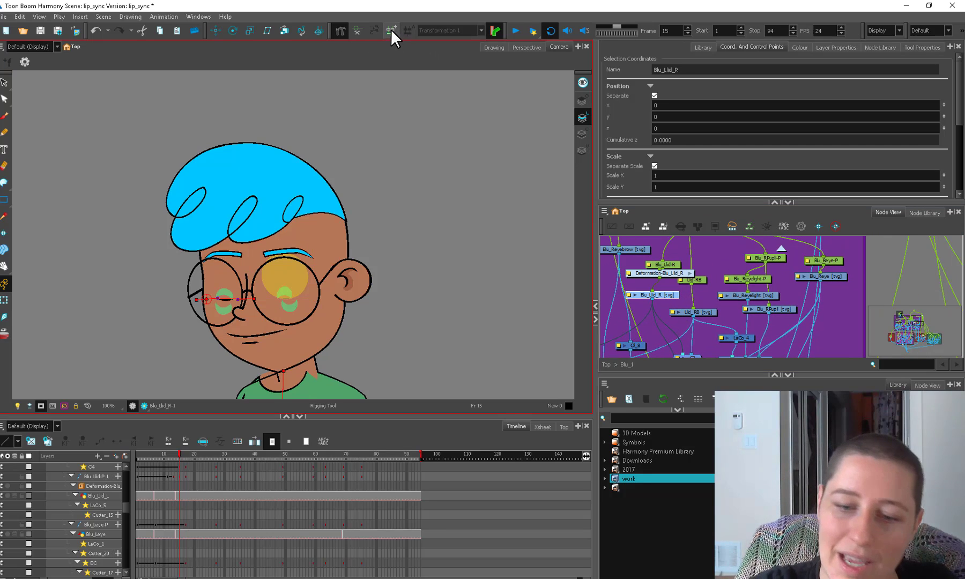
pyautogui.click(392, 31)
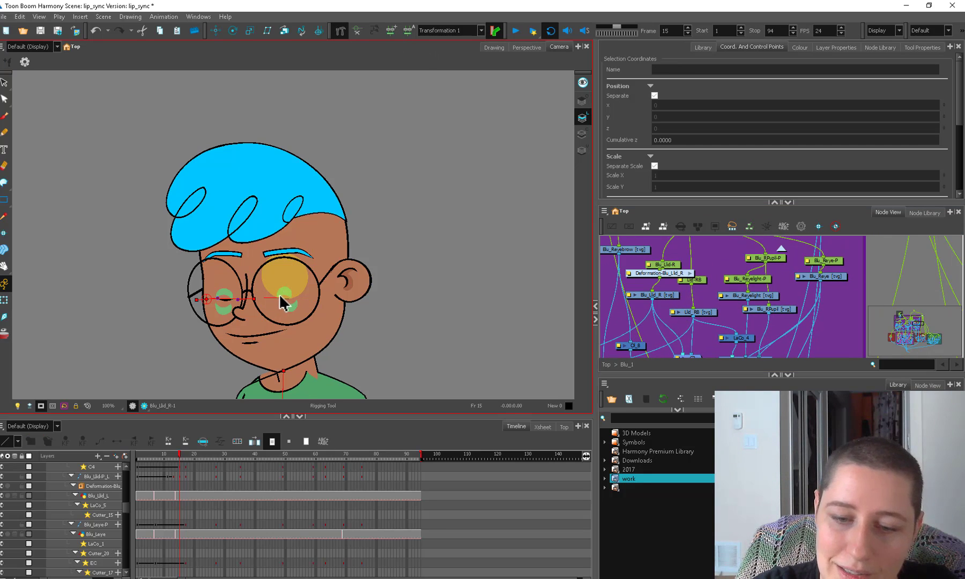
pyautogui.click(675, 312)
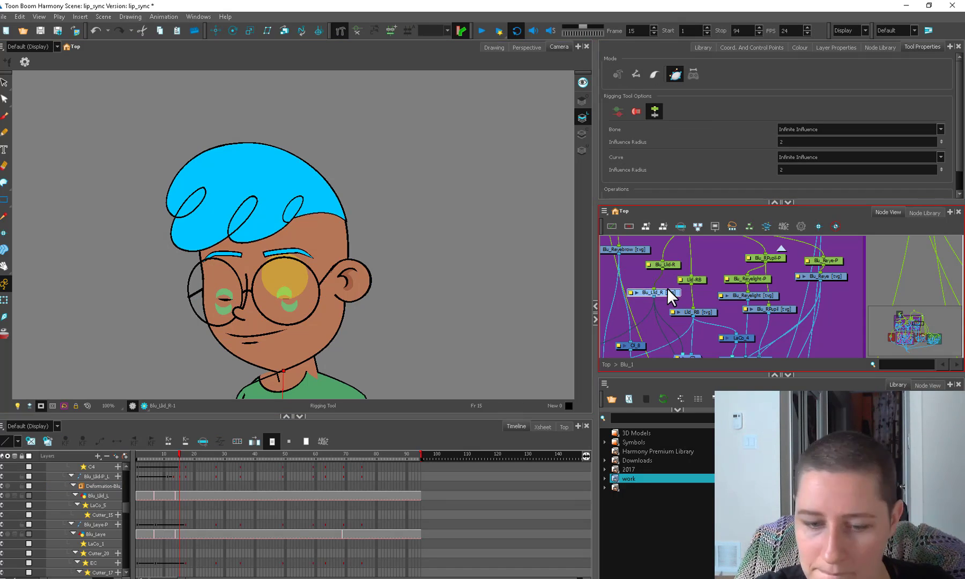
pyautogui.moveTo(667, 287); pyautogui.dragTo(909, 278)
# Key both eyes' master pegs, including the eyelid deformers, at frames 13, 15 and 17
pyautogui.hotkey('shift', 't')
pyautogui.click(182, 468)
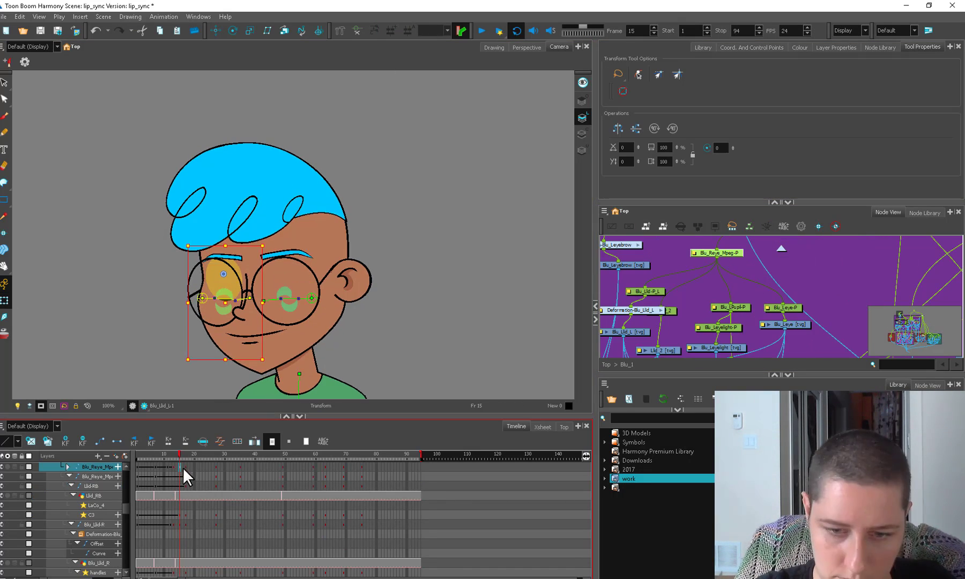
pyautogui.click(735, 298)
pyautogui.click(185, 467)
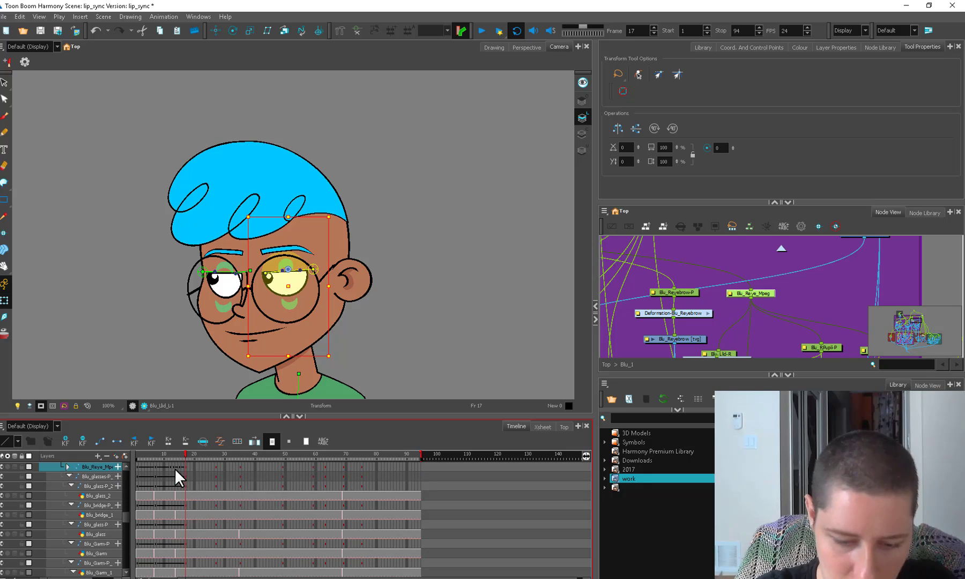
pyautogui.click(173, 467)
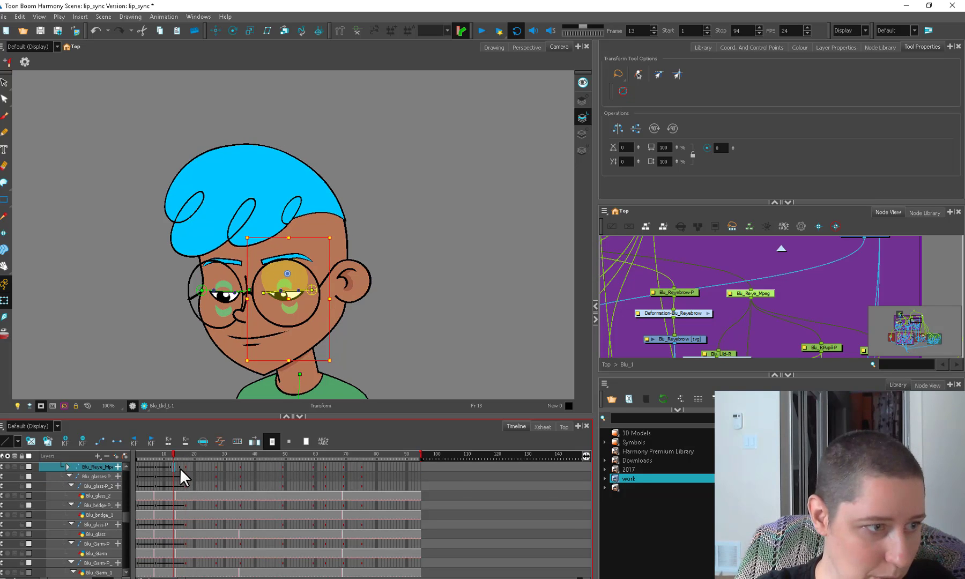
pyautogui.click(185, 467)
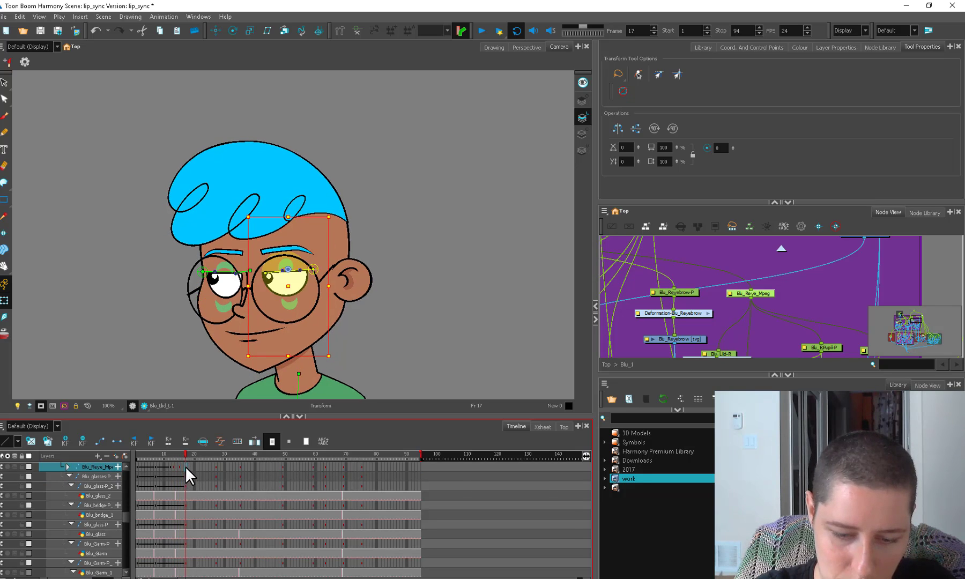
pyautogui.click(173, 467)
pyautogui.click(180, 467)
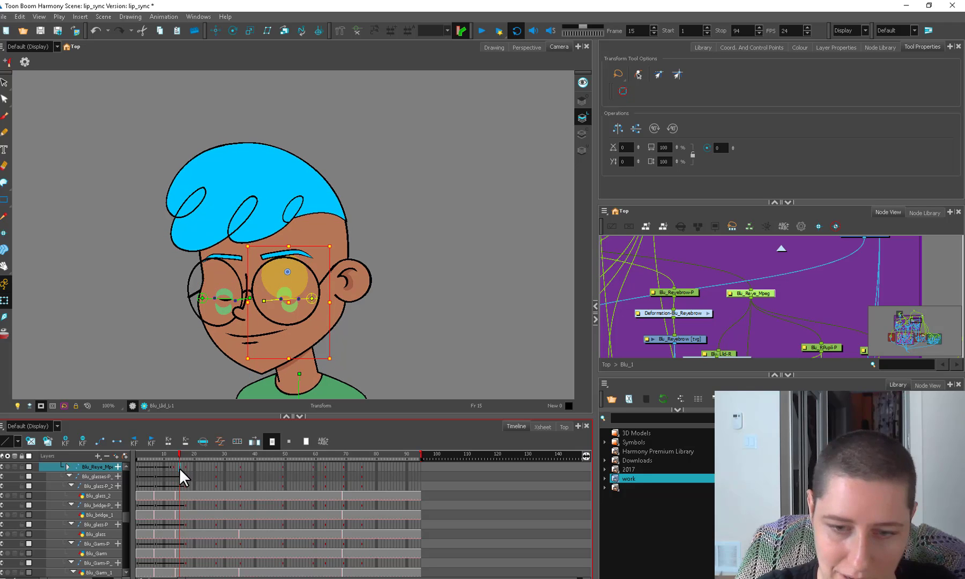
# At frame 15, raise both ends of the right upper eyelid's curve to bend the lid edge into a downward arc
pyautogui.press('2')
pyautogui.press('2')
pyautogui.scroll(1, 772, 300)
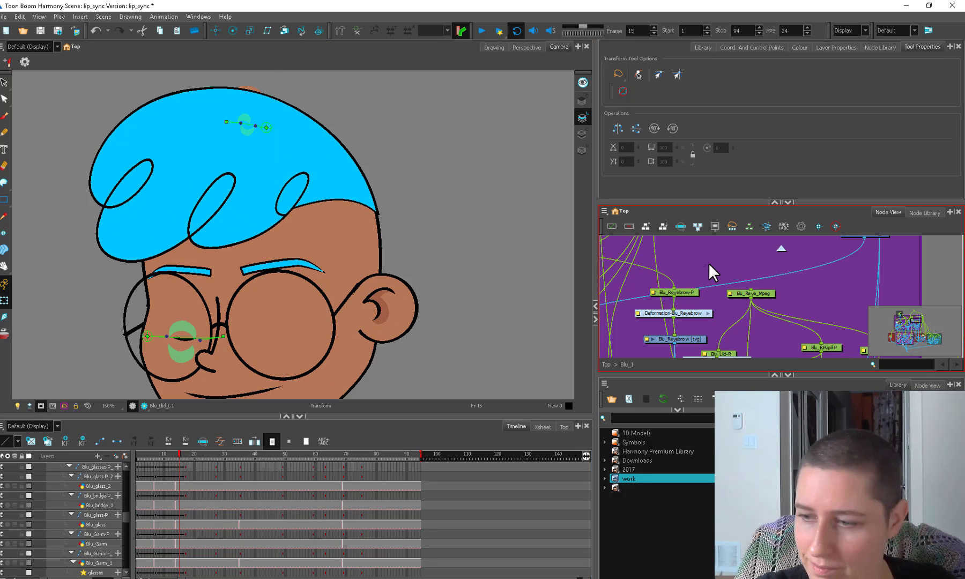
pyautogui.click(730, 289)
pyautogui.moveTo(245, 341); pyautogui.dragTo(247, 311)
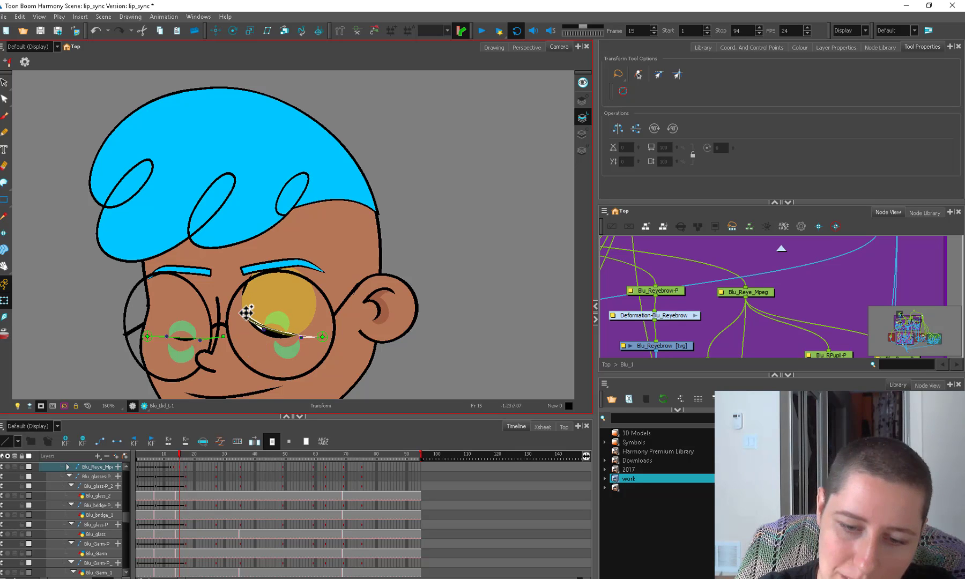
pyautogui.moveTo(324, 336); pyautogui.dragTo(317, 323)
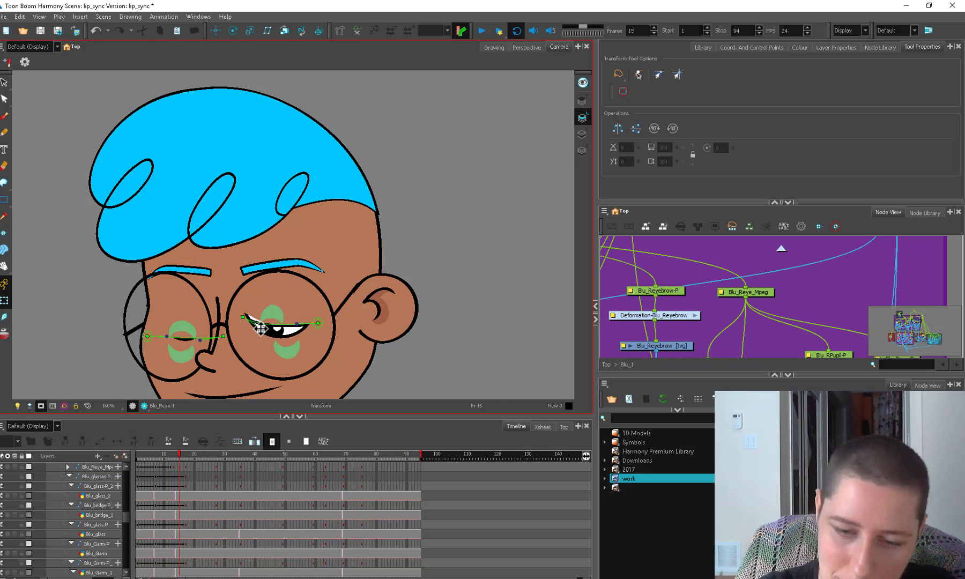
pyautogui.moveTo(265, 349); pyautogui.dragTo(267, 325)
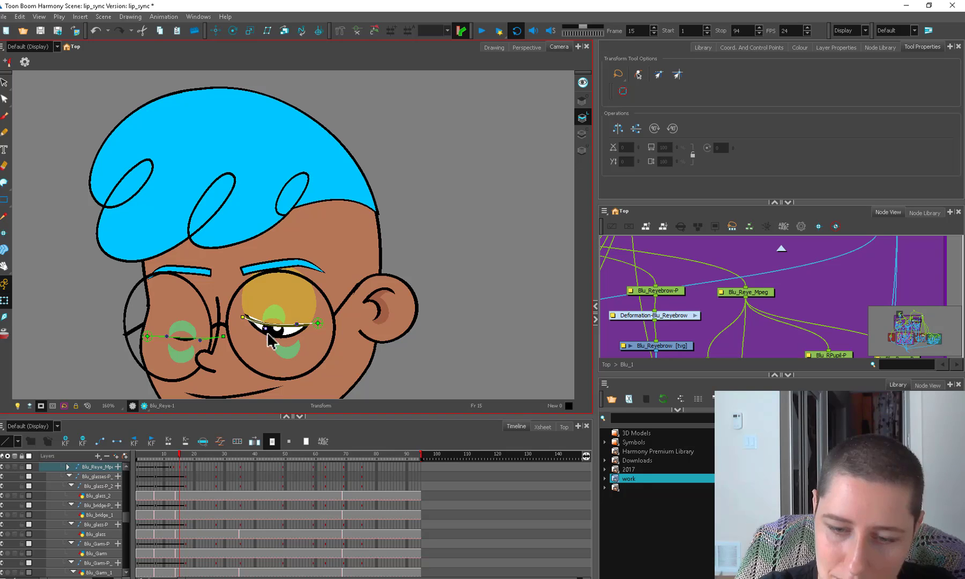
# Lower the arced right eyelid until the eye is closed, and shape the left eyelid's edge into a matching arc
pyautogui.click(283, 312)
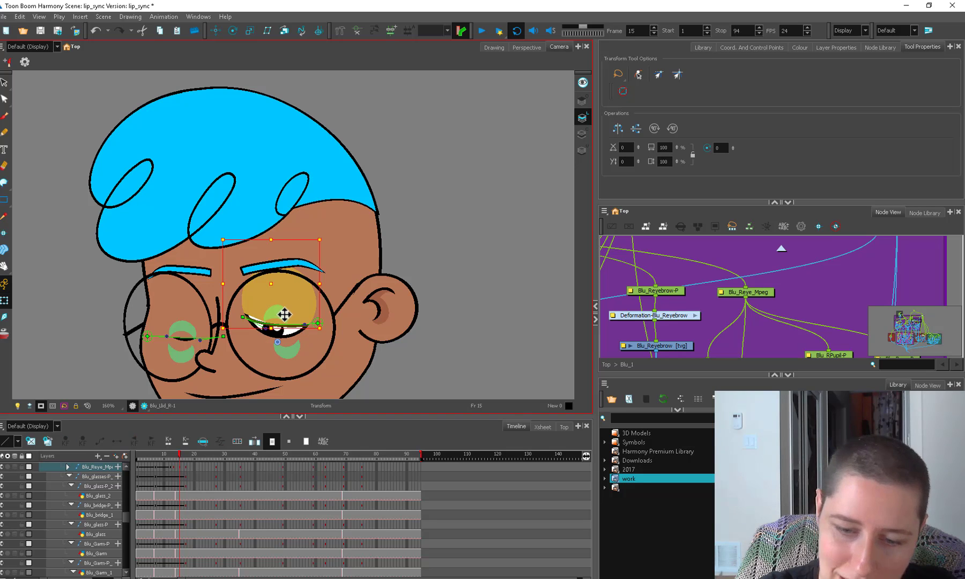
pyautogui.moveTo(284, 324); pyautogui.dragTo(283, 326)
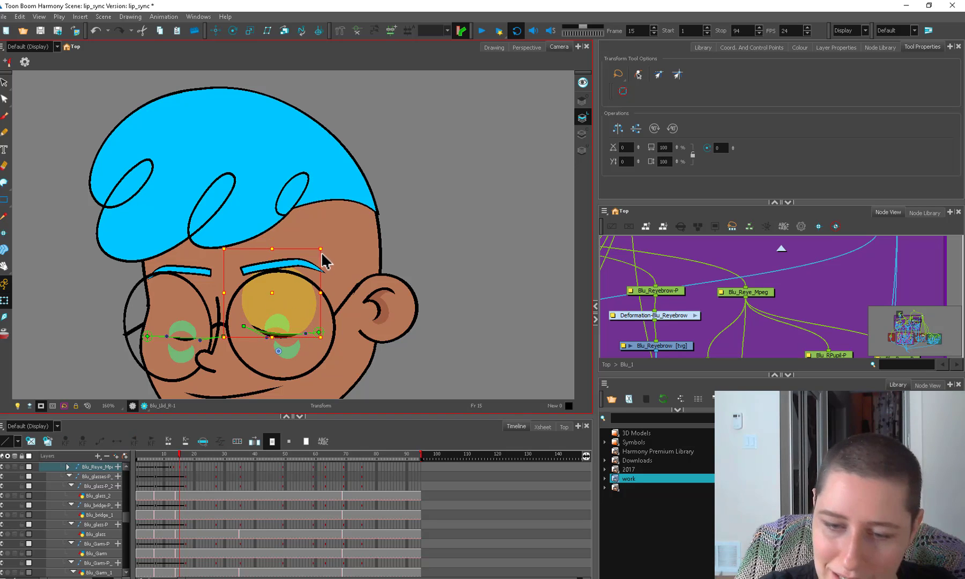
pyautogui.click(143, 406)
pyautogui.click(258, 338)
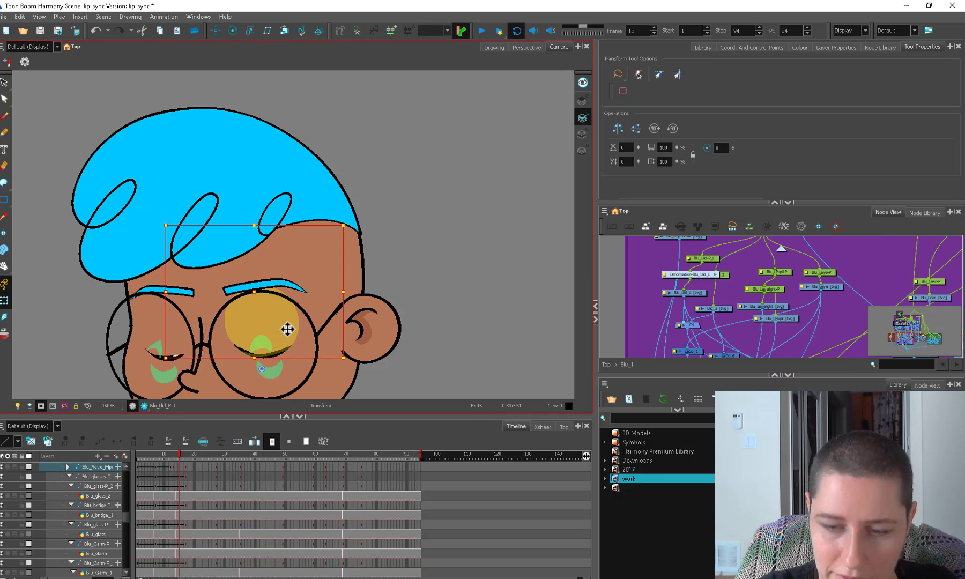
# Check the closed-eye pose at frame 15 in the rendered preview, and return to the working display
pyautogui.click(403, 317)
pyautogui.scroll(-3, 272, 371)
pyautogui.click(144, 405)
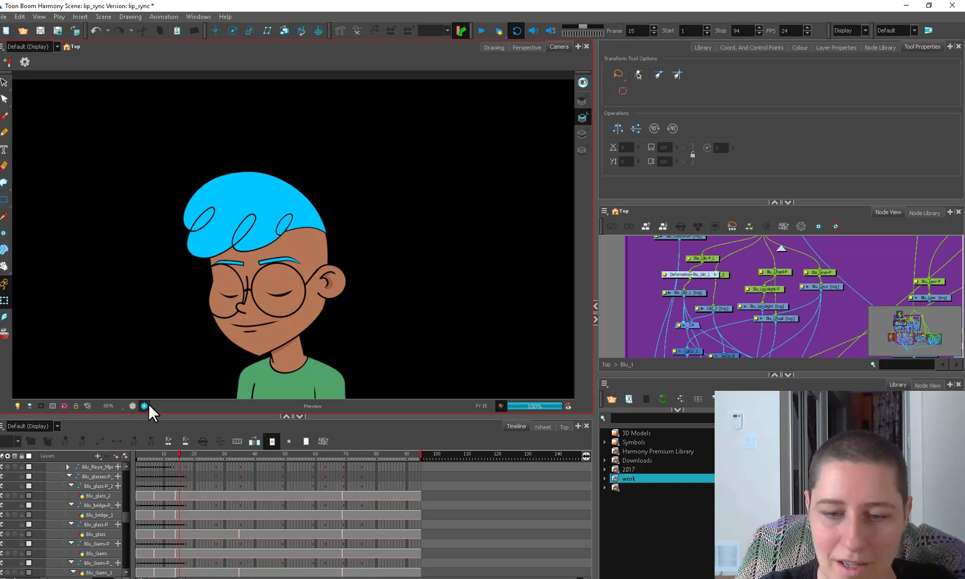
pyautogui.click(132, 406)
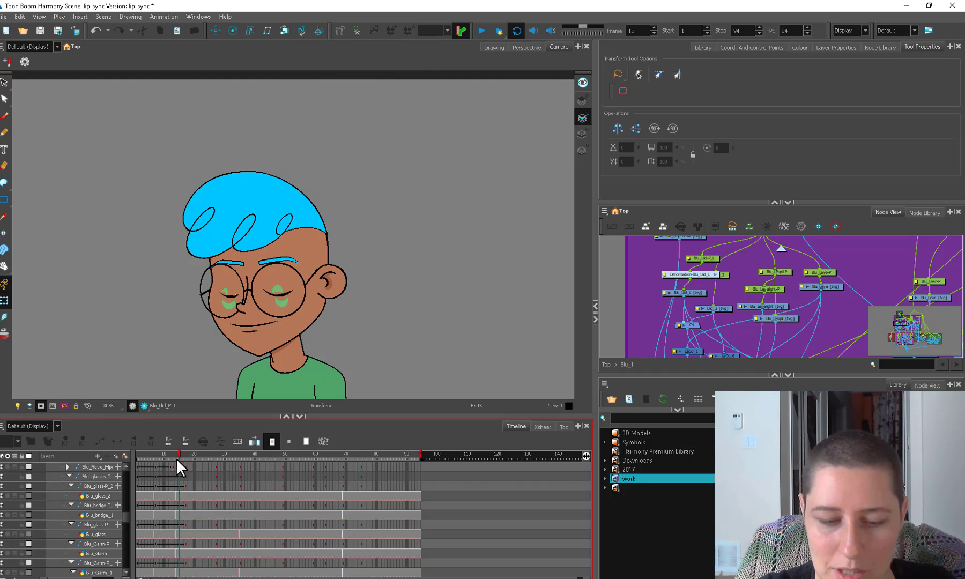
# Examine the blink and the left eye's master peg keyframes between frames 9 and 18
pyautogui.click(172, 458)
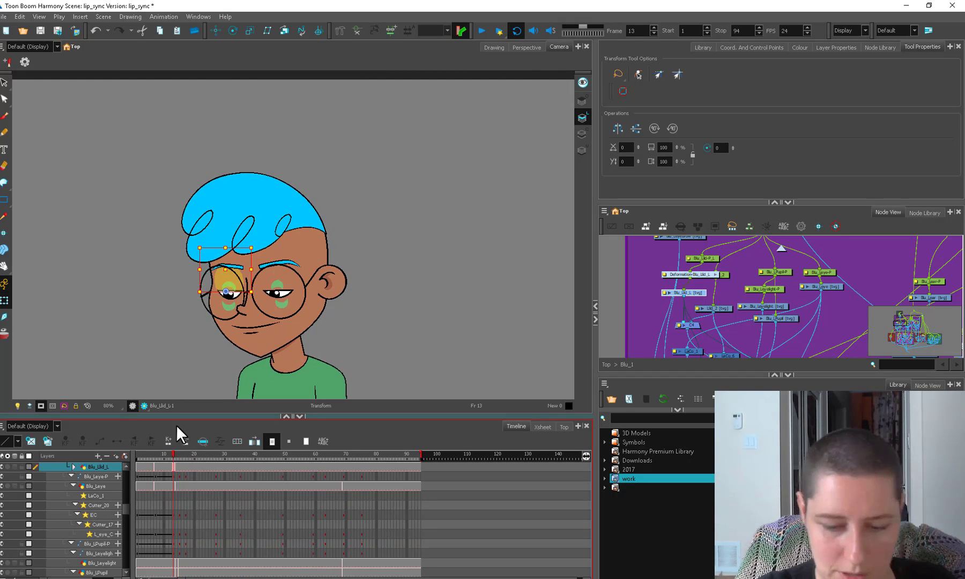
pyautogui.scroll(4, 123, 467)
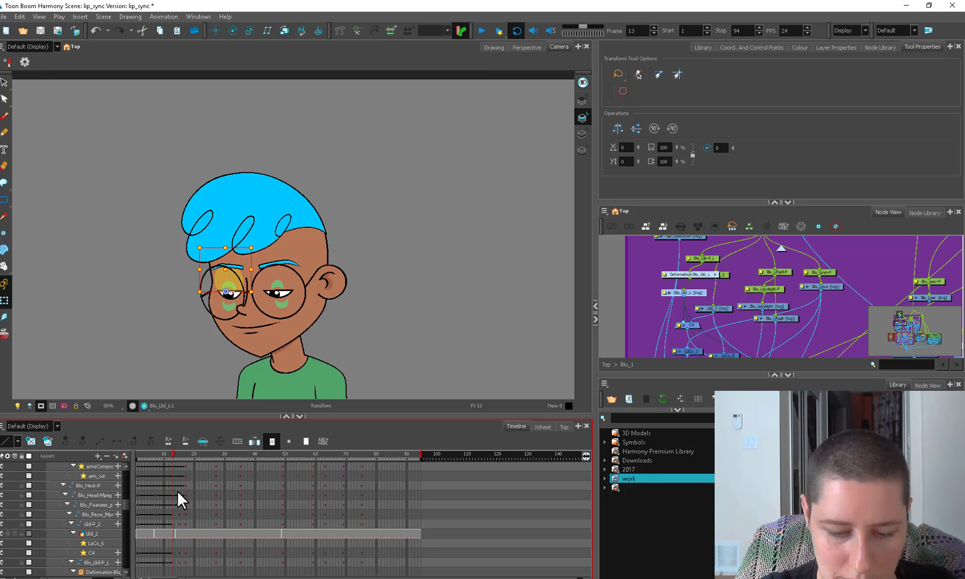
pyautogui.click(176, 454)
pyautogui.click(165, 470)
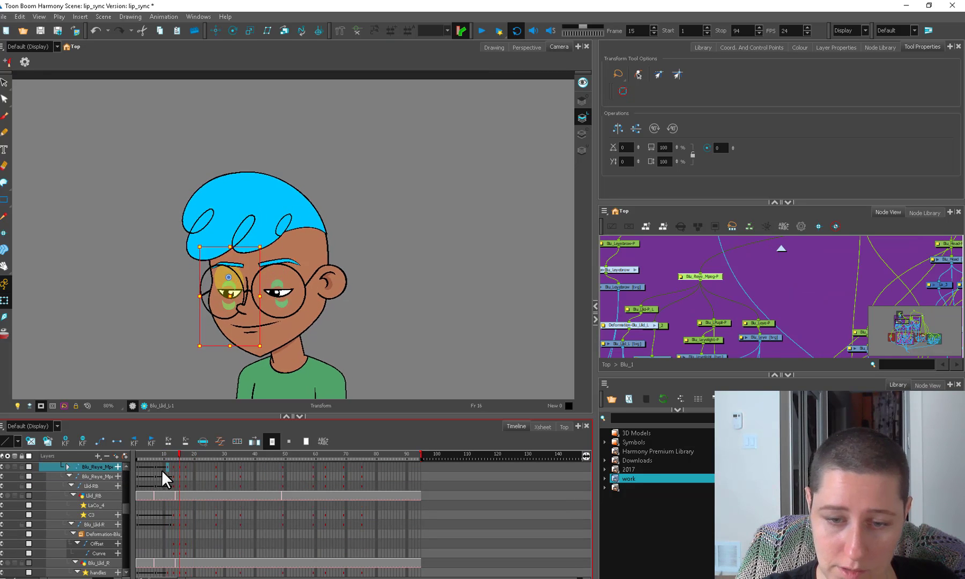
pyautogui.press('.')
pyautogui.press('.')
pyautogui.press('.')
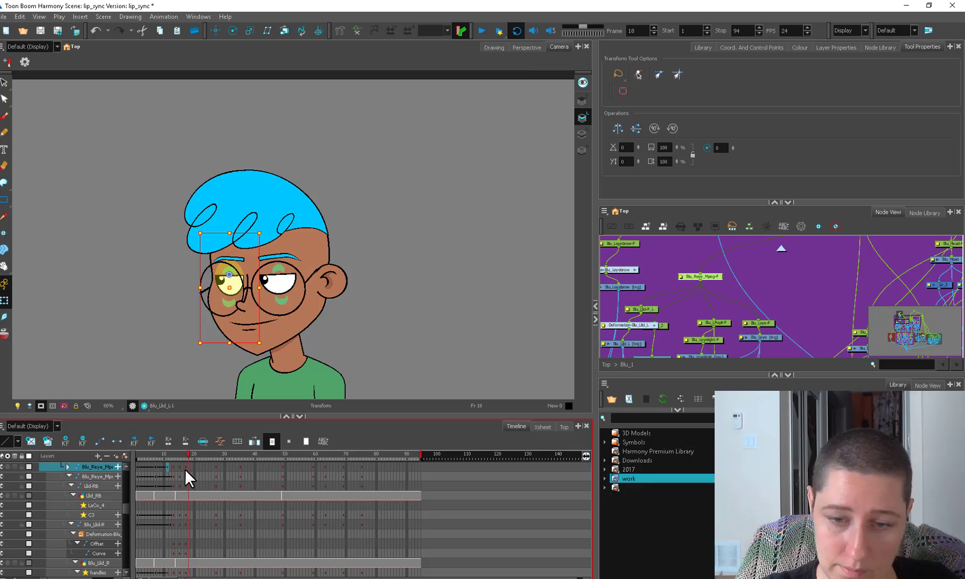
pyautogui.moveTo(185, 469); pyautogui.dragTo(162, 475)
pyautogui.scroll(1, 242, 279)
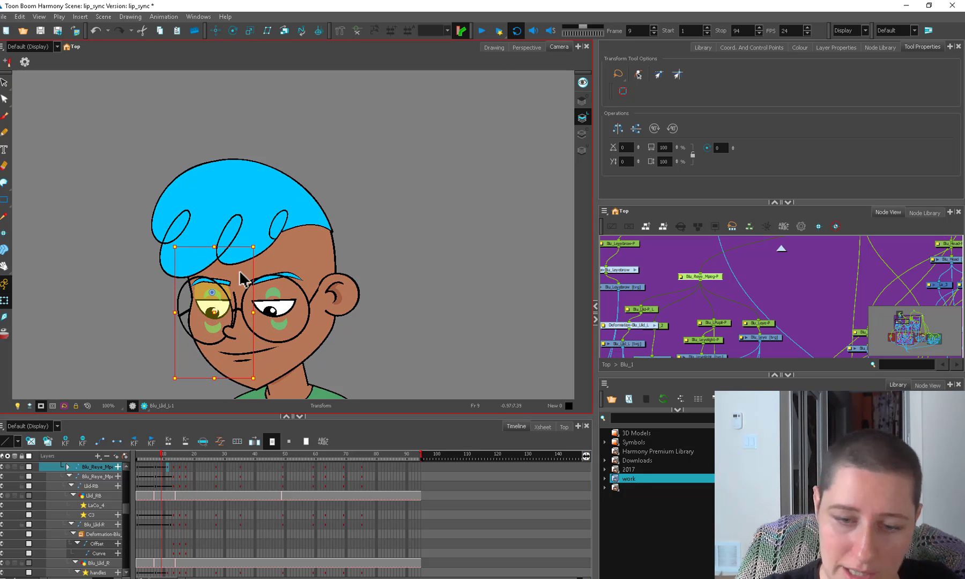
# Compare the left eyebrow's poses at frames 7 and 13, and select its peg at frame 7
pyautogui.click(223, 280)
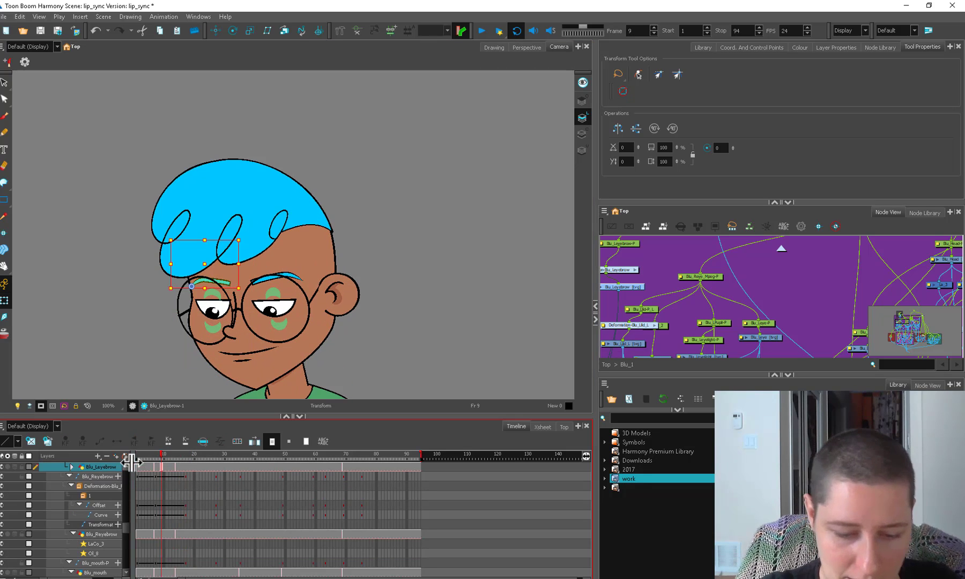
pyautogui.scroll(1, 124, 468)
pyautogui.click(156, 475)
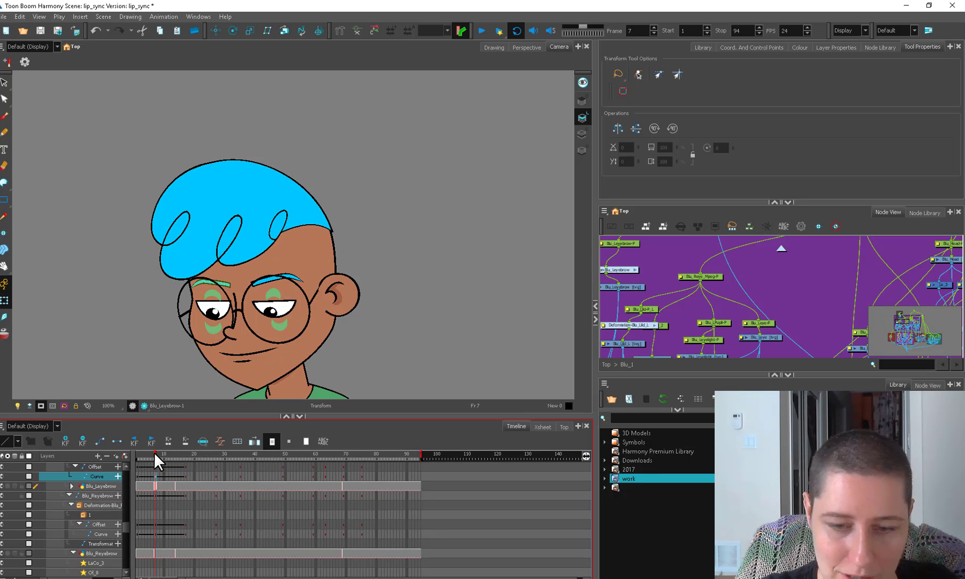
pyautogui.moveTo(154, 453); pyautogui.dragTo(173, 455)
pyautogui.click(156, 466)
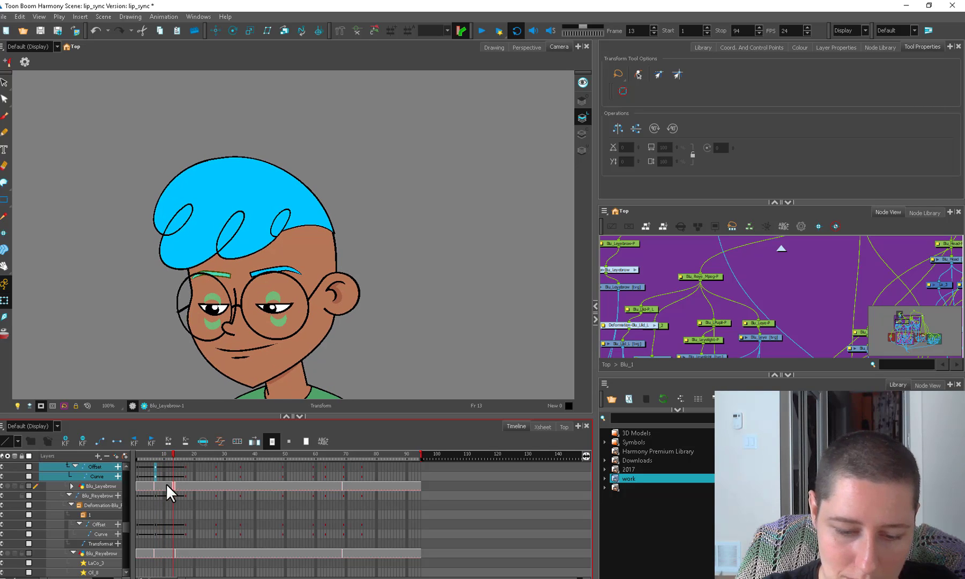
pyautogui.click(225, 274)
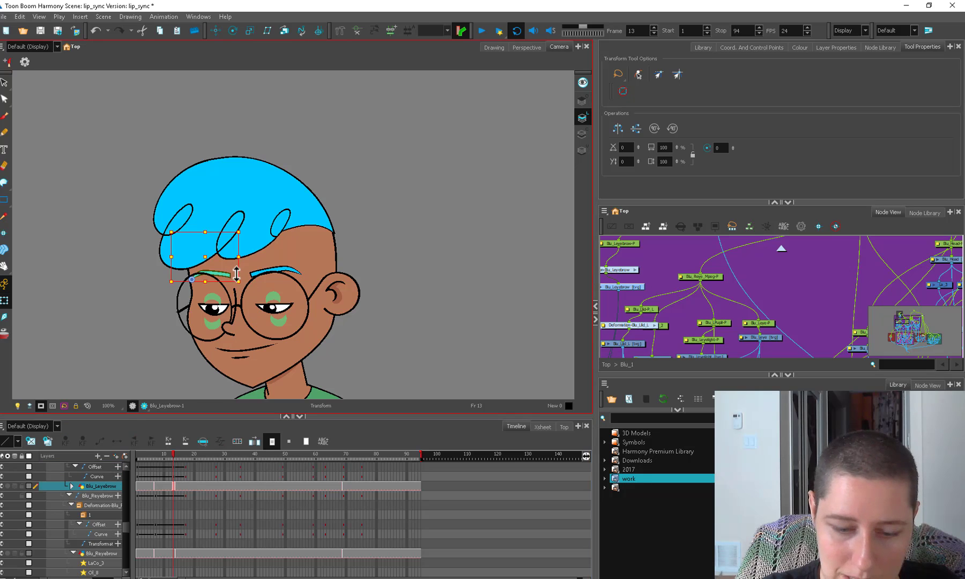
pyautogui.moveTo(171, 453); pyautogui.dragTo(157, 466)
pyautogui.press('b')
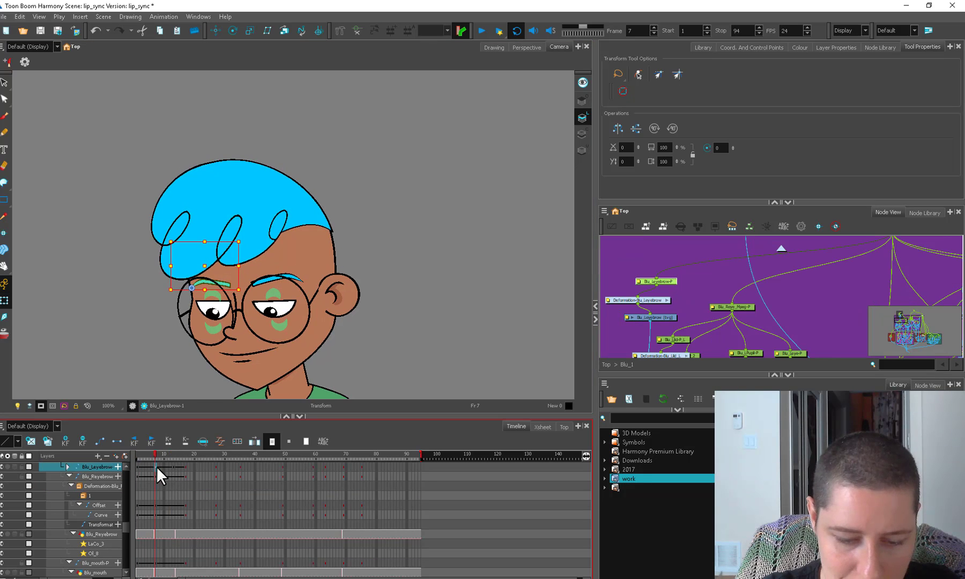
# Compare the eyebrow poses at frames 1 and 7, and pose both eyebrows with lowered inner ends at frame 12
pyautogui.click(71, 475)
pyautogui.click(136, 475)
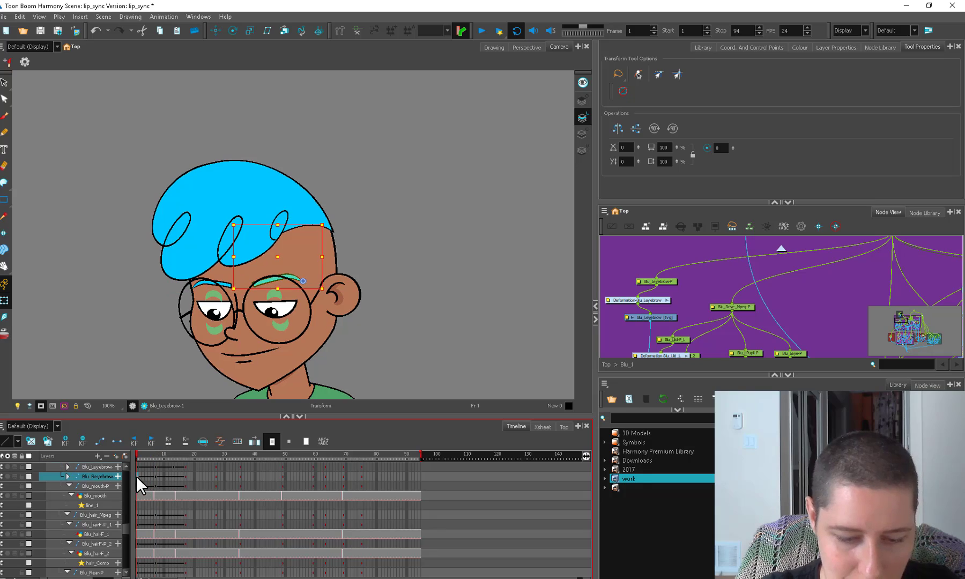
pyautogui.click(154, 476)
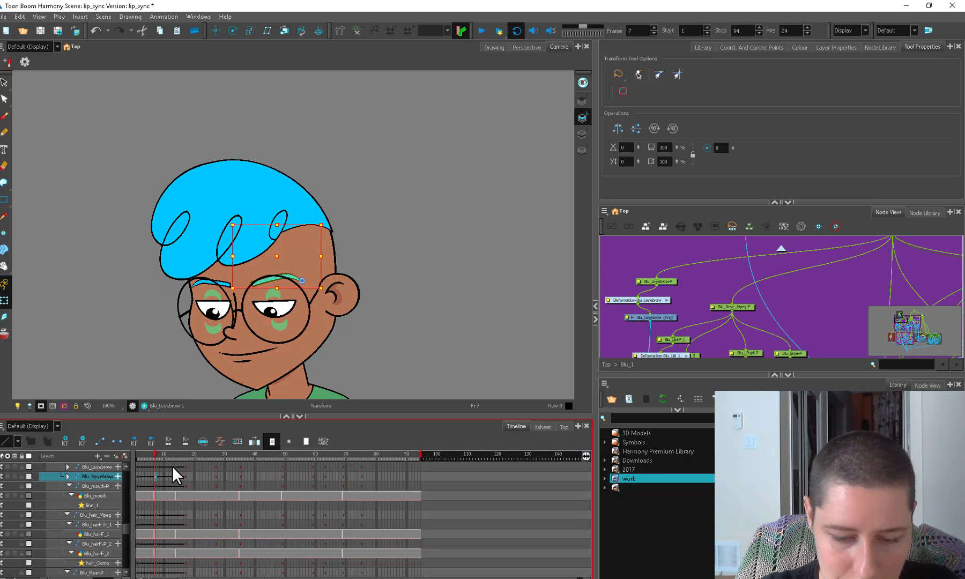
pyautogui.click(172, 466)
pyautogui.click(170, 466)
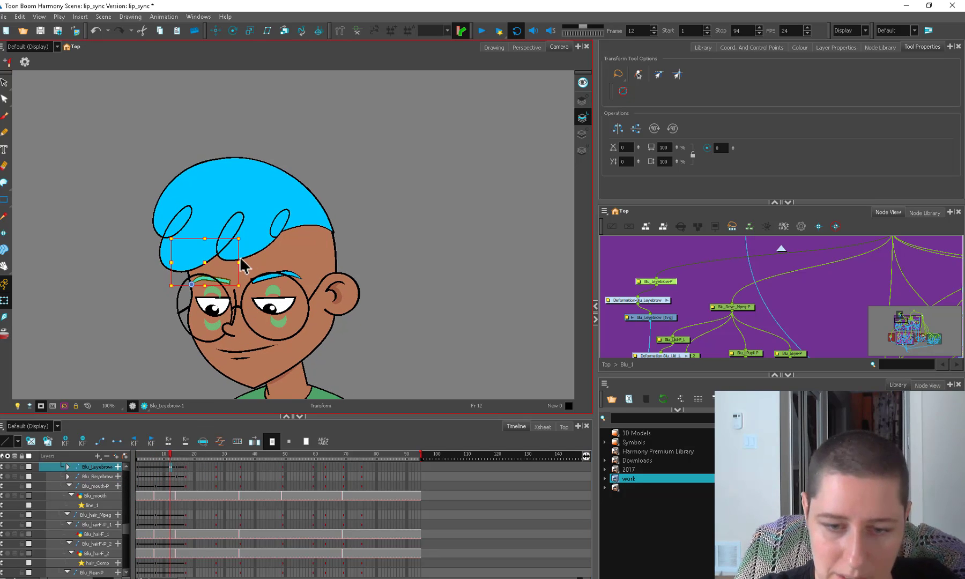
pyautogui.moveTo(238, 271); pyautogui.dragTo(233, 272)
pyautogui.click(262, 277)
# Add keyframes on both eyebrow pegs at frame 20 and set their frame 17 keyframes to stop-motion
pyautogui.moveTo(173, 450); pyautogui.dragTo(185, 476)
pyautogui.click(176, 476)
pyautogui.hotkey('ctrl', 'l')
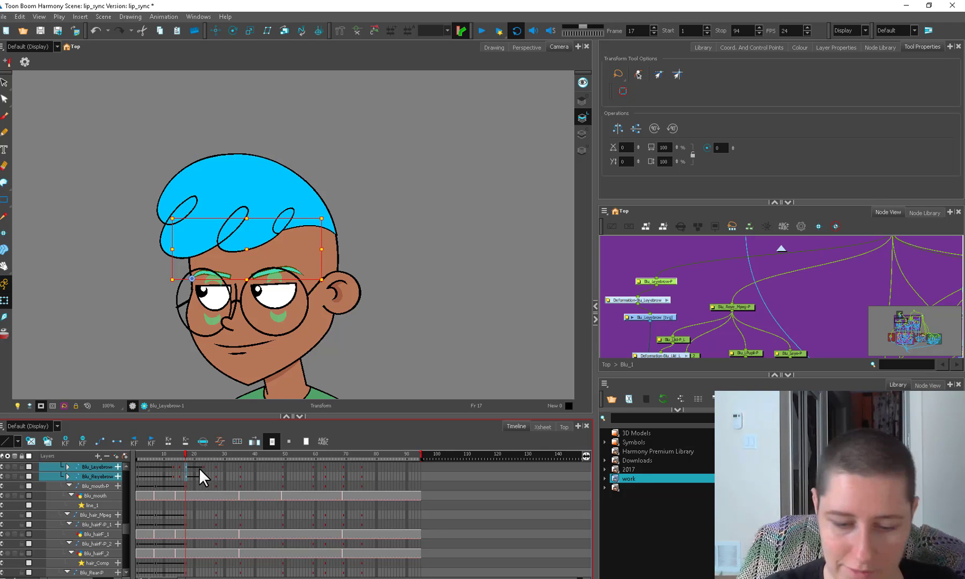
pyautogui.moveTo(178, 454); pyautogui.dragTo(204, 454)
pyautogui.click(193, 454)
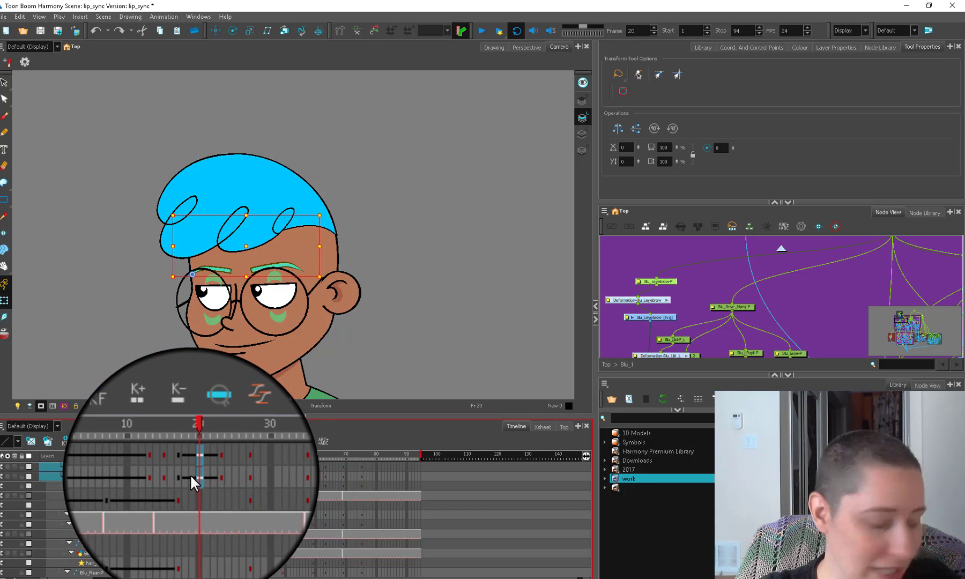
pyautogui.press('F6')
pyautogui.moveTo(193, 466)
pyautogui.mouseDown()
pyautogui.moveTo(206, 467)
pyautogui.moveTo(203, 477)
pyautogui.moveTo(186, 466)
pyautogui.moveTo(186, 476)
pyautogui.mouseUp()
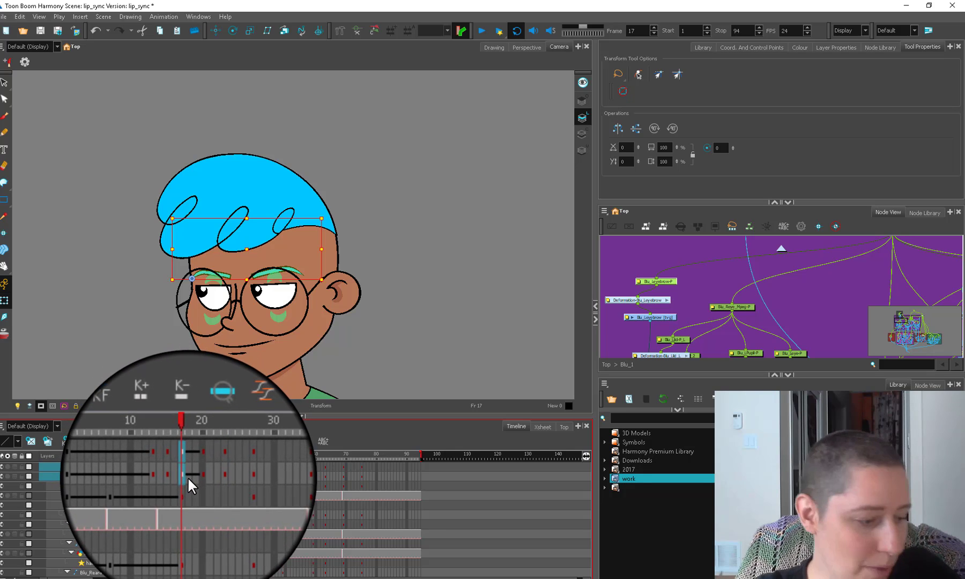
pyautogui.hotkey('ctrl', 'l')
# Move both eyebrow pegs' frame 20 keyframes to frame 19 and check the eyebrow motion back to frame 12
pyautogui.click(194, 465)
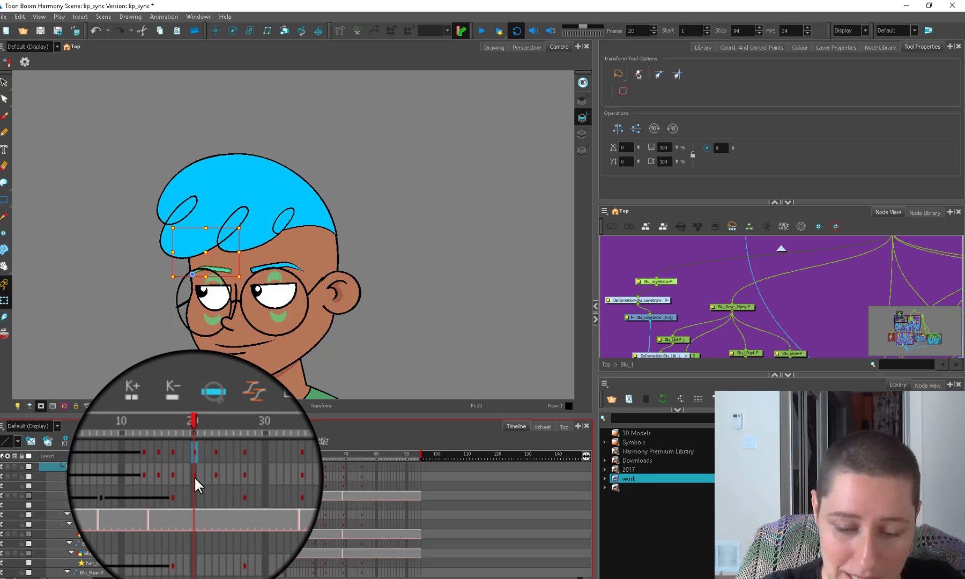
pyautogui.moveTo(194, 475); pyautogui.dragTo(190, 469)
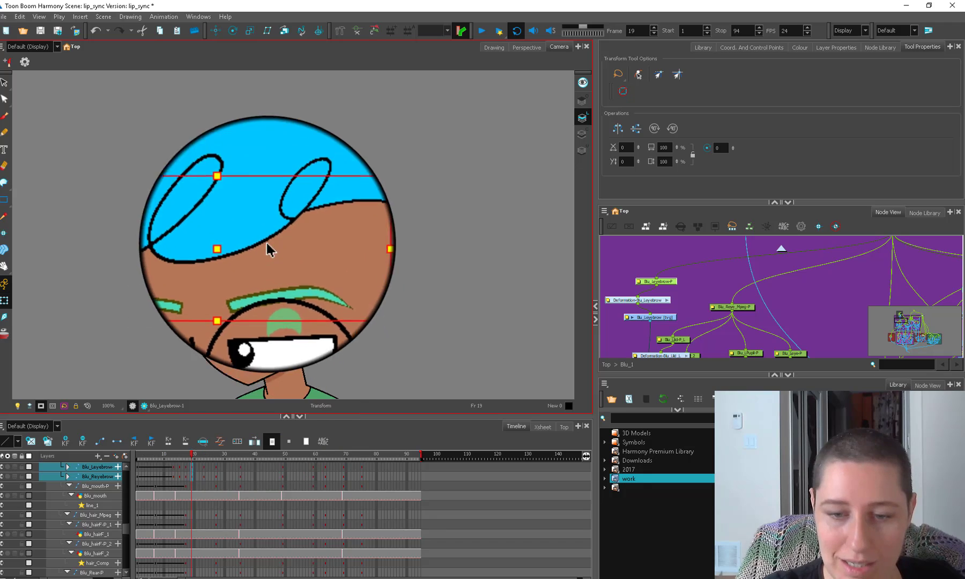
pyautogui.click(197, 453)
pyautogui.moveTo(196, 453); pyautogui.dragTo(170, 471)
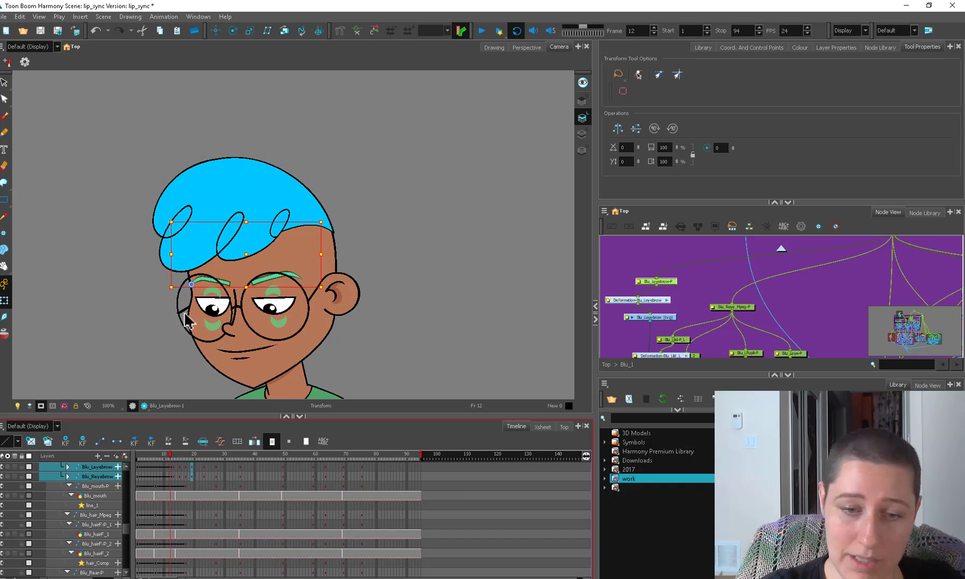
# Move the front hair peg's keyframe from frame 7 to frame 9
pyautogui.click(187, 231)
pyautogui.press('o')
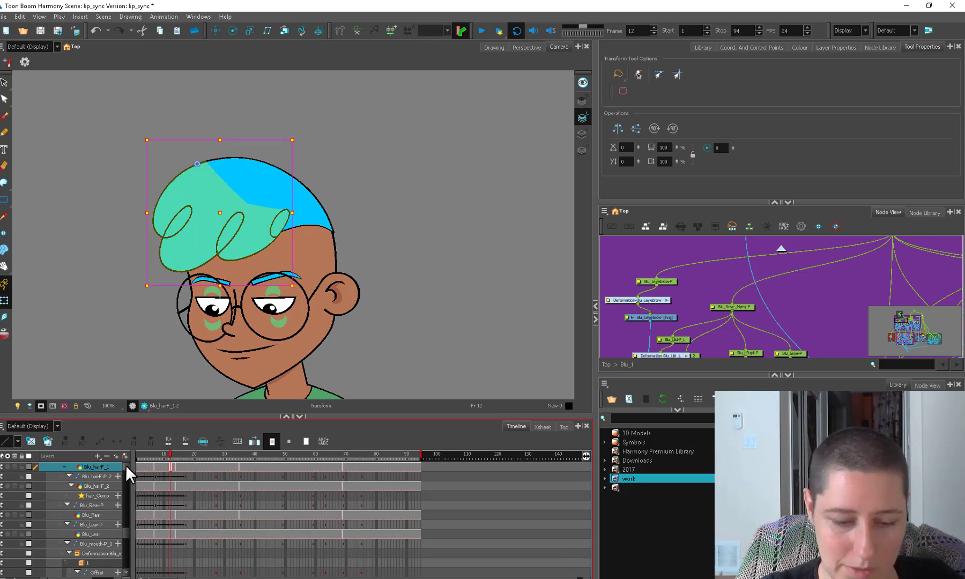
pyautogui.scroll(2, 125, 466)
pyautogui.moveTo(165, 453); pyautogui.dragTo(185, 454)
pyautogui.click(157, 475)
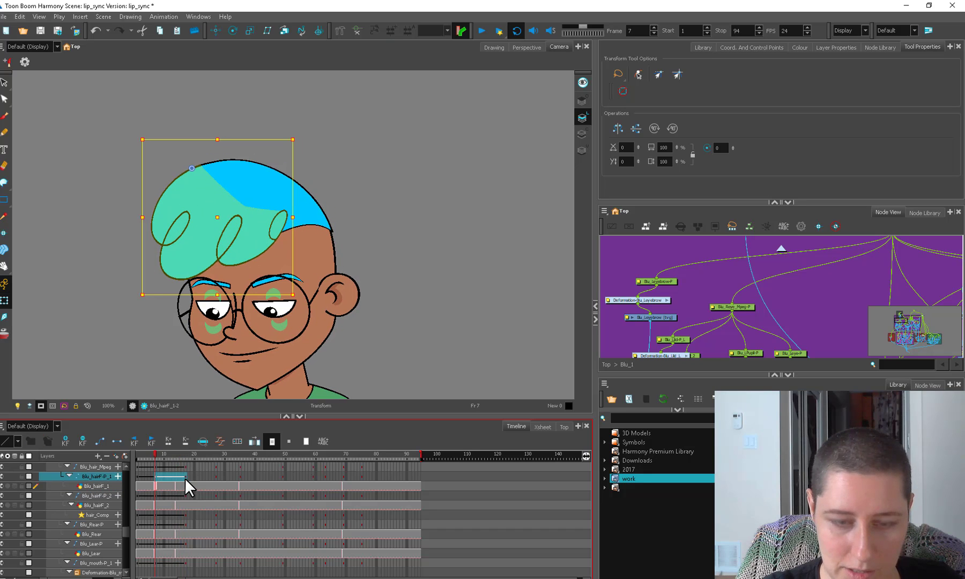
pyautogui.moveTo(185, 476)
pyautogui.mouseDown()
pyautogui.moveTo(194, 475)
pyautogui.moveTo(164, 452)
pyautogui.moveTo(193, 454)
pyautogui.moveTo(172, 468)
pyautogui.moveTo(199, 454)
pyautogui.moveTo(165, 458)
pyautogui.moveTo(173, 466)
pyautogui.mouseUp()
pyautogui.hotkey('ctrl', 'z')
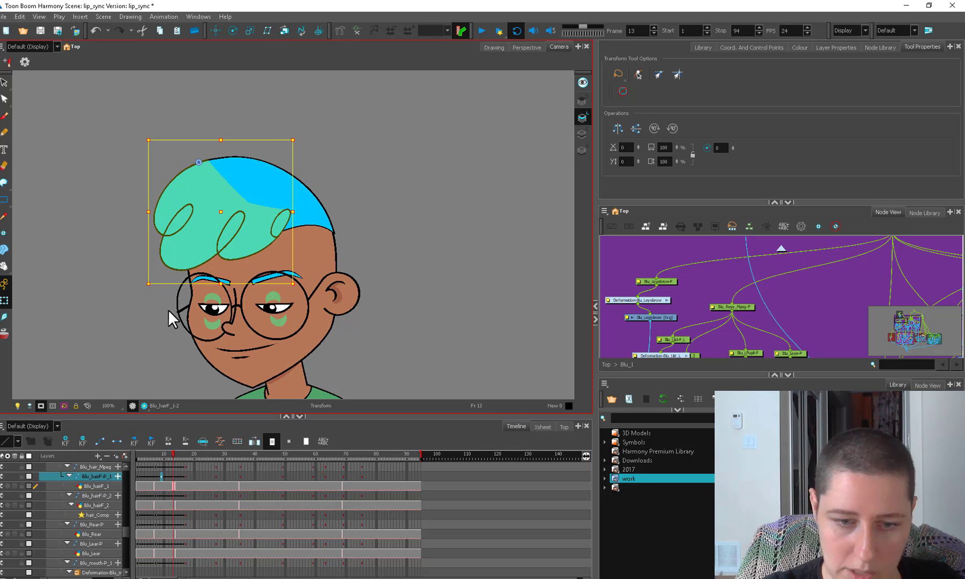
# Stretch the front hair slightly downward at frames 13 and 17, and check its motion
pyautogui.moveTo(148, 285); pyautogui.dragTo(148, 286)
pyautogui.hotkey('ctrl', 'z')
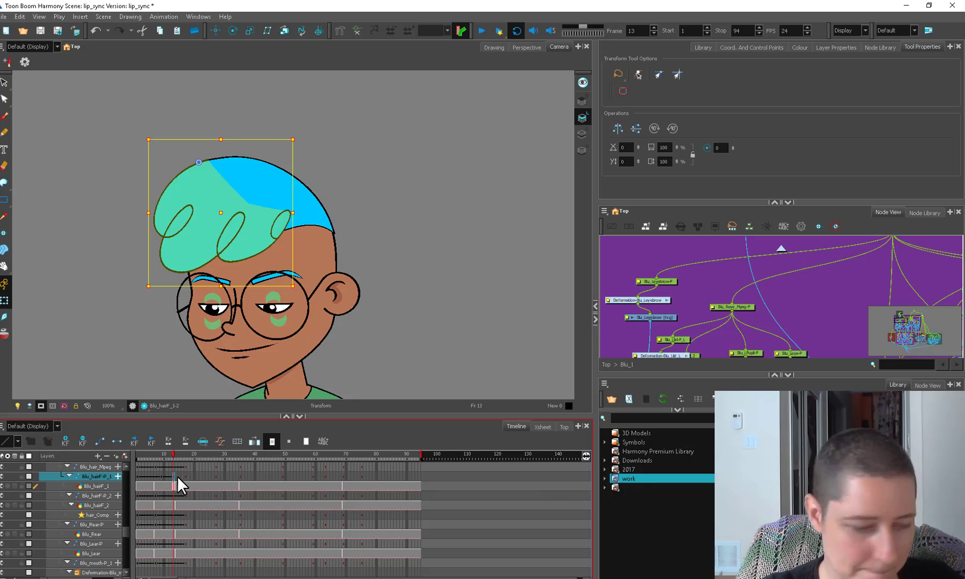
pyautogui.moveTo(177, 476); pyautogui.dragTo(192, 475)
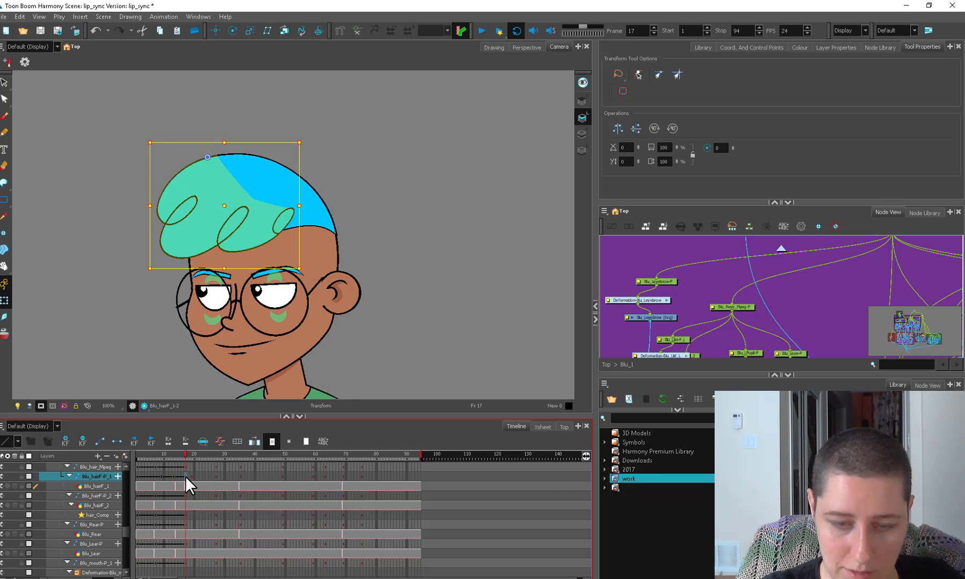
pyautogui.moveTo(224, 268); pyautogui.dragTo(222, 269)
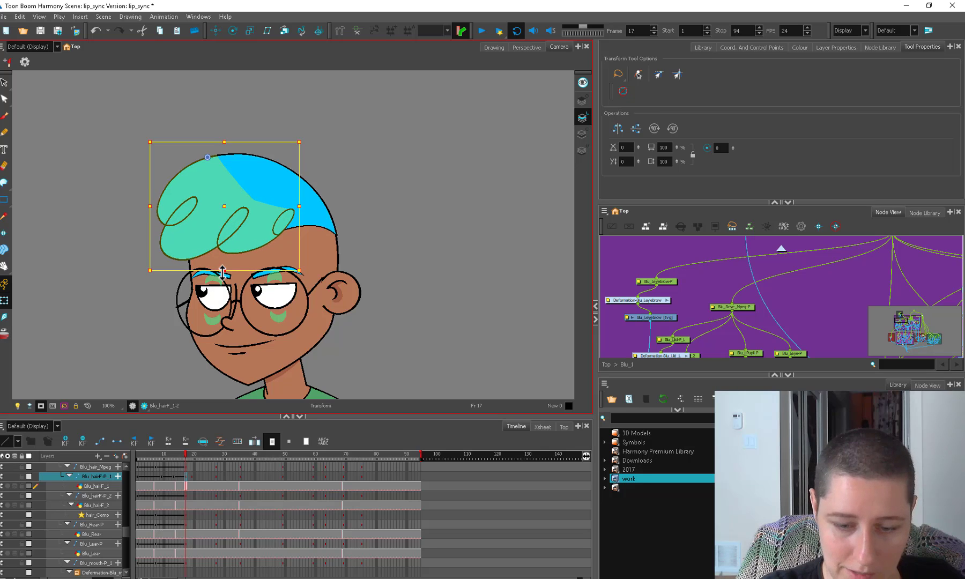
pyautogui.moveTo(177, 455); pyautogui.dragTo(194, 454)
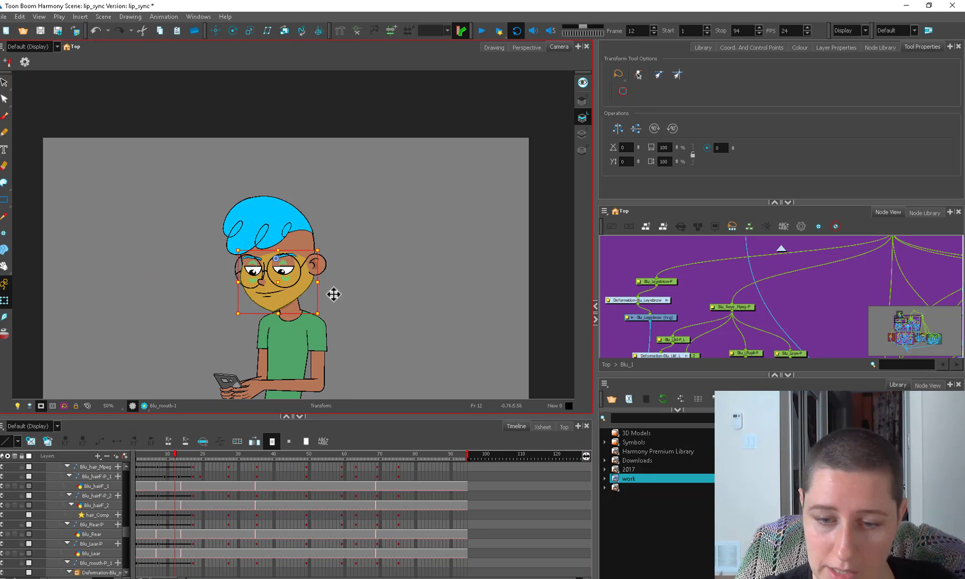
# Delay the head master peg's frame 7 keyframe slightly and check the head's motion up to frame 22
pyautogui.click(322, 302)
pyautogui.press('o')
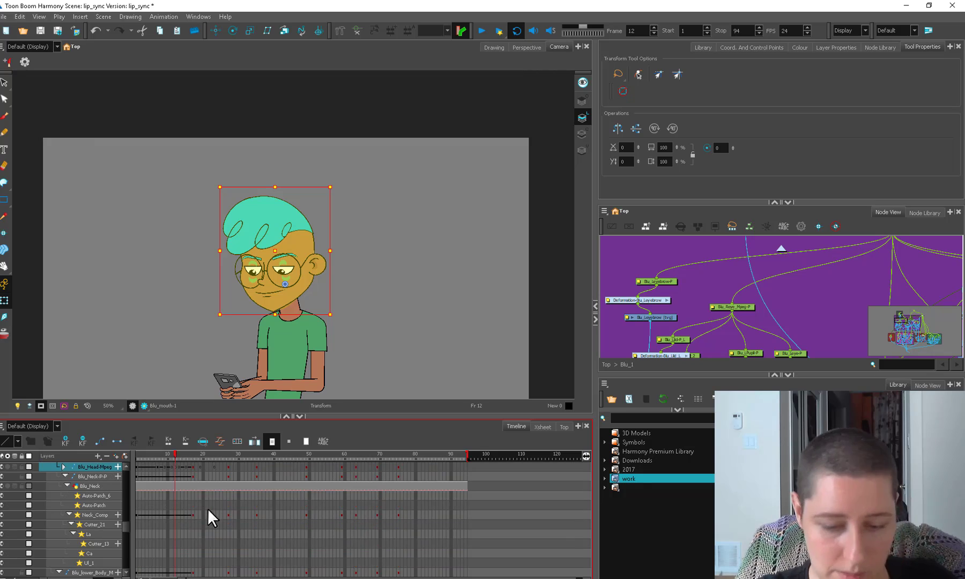
pyautogui.click(66, 475)
pyautogui.click(158, 467)
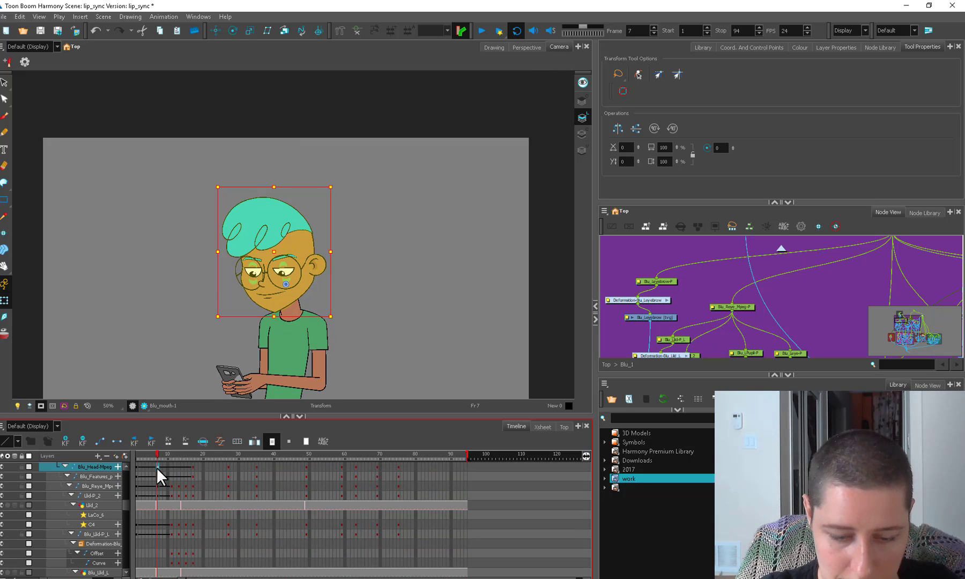
pyautogui.moveTo(157, 467)
pyautogui.mouseDown()
pyautogui.moveTo(201, 454)
pyautogui.moveTo(153, 466)
pyautogui.moveTo(185, 462)
pyautogui.moveTo(180, 452)
pyautogui.mouseUp()
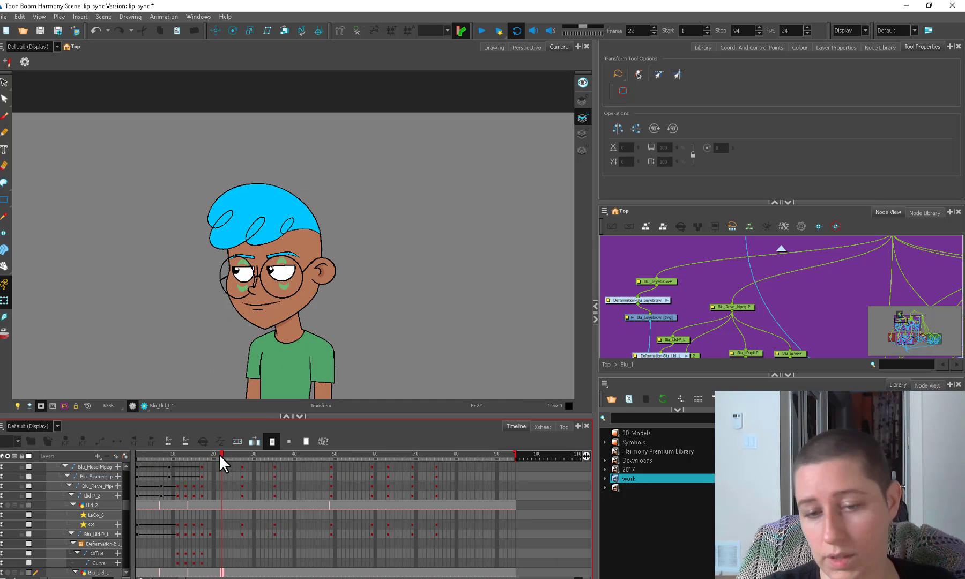
pyautogui.moveTo(219, 454); pyautogui.dragTo(145, 479)
# Delay the right ear peg's frame 7 keyframe slightly and check the motion up to frame 24
pyautogui.click(327, 272)
pyautogui.press('2')
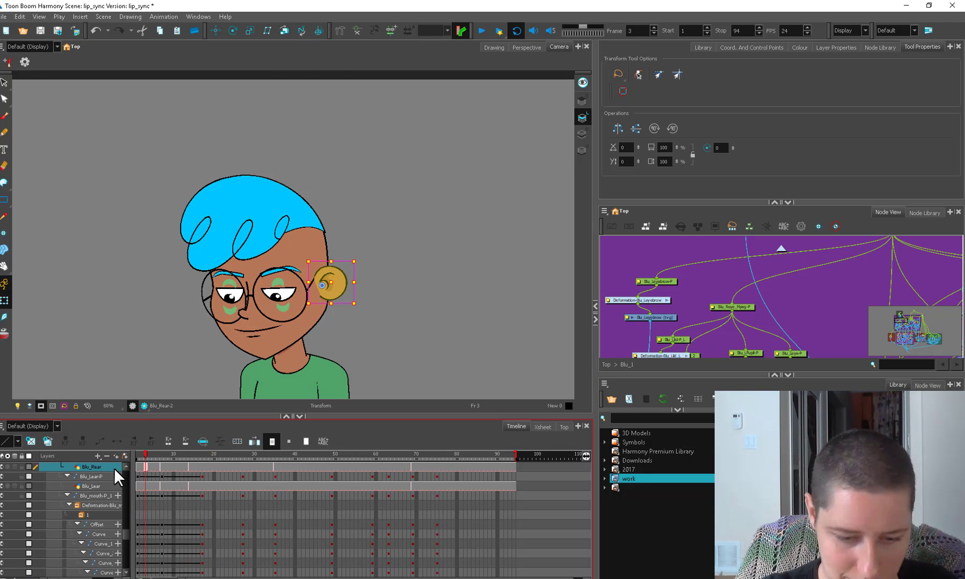
pyautogui.scroll(1, 124, 468)
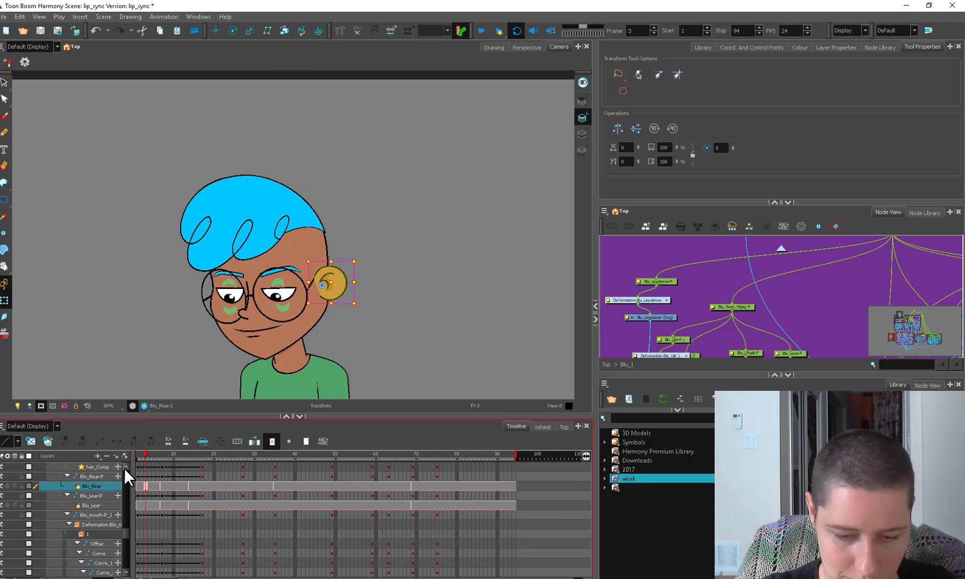
pyautogui.click(162, 477)
pyautogui.moveTo(171, 476); pyautogui.dragTo(230, 452)
pyautogui.press('1')
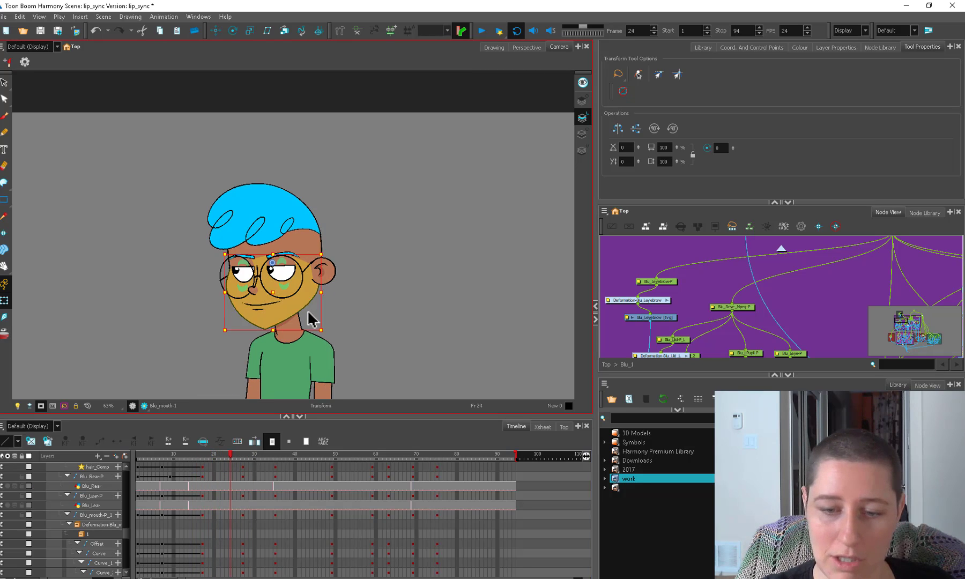
# Try to tilt the whole head slightly at frame 21 using the head's master peg
pyautogui.click(319, 328)
pyautogui.press('o')
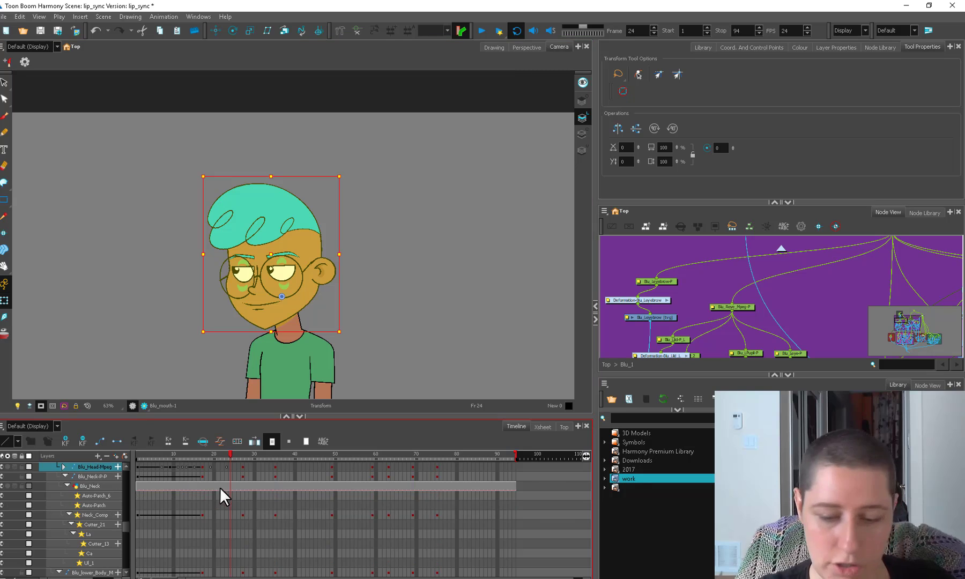
pyautogui.click(201, 456)
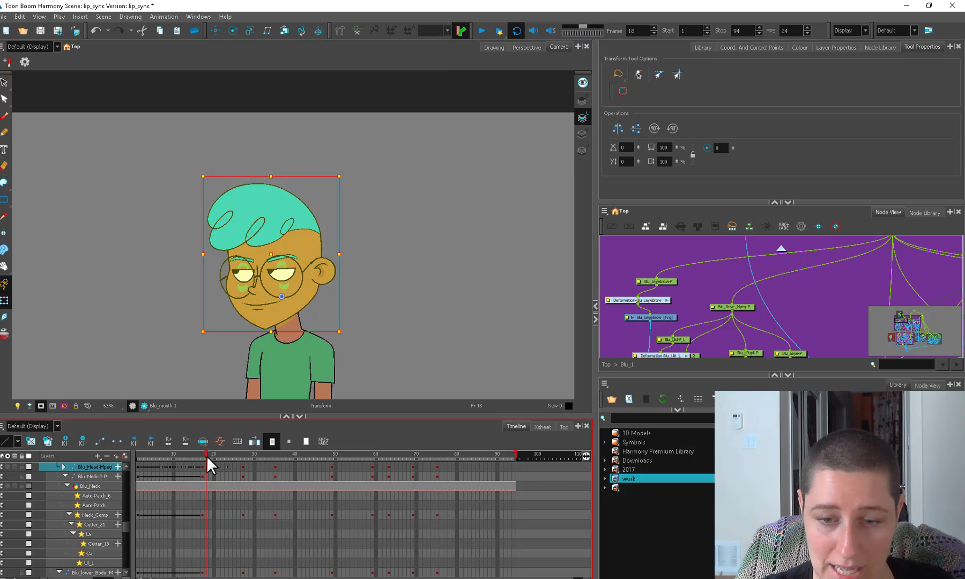
pyautogui.moveTo(207, 456); pyautogui.dragTo(213, 456)
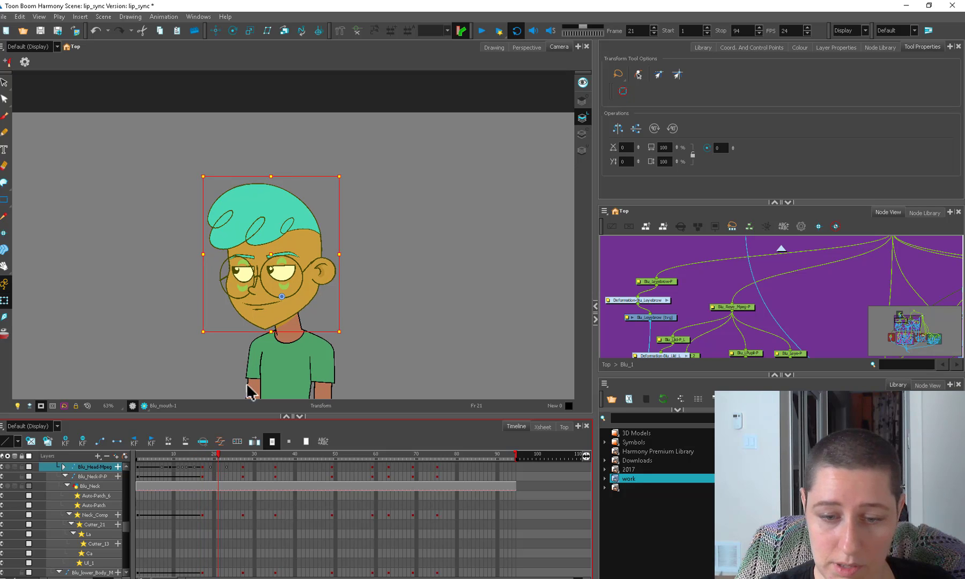
pyautogui.moveTo(198, 339); pyautogui.dragTo(197, 339)
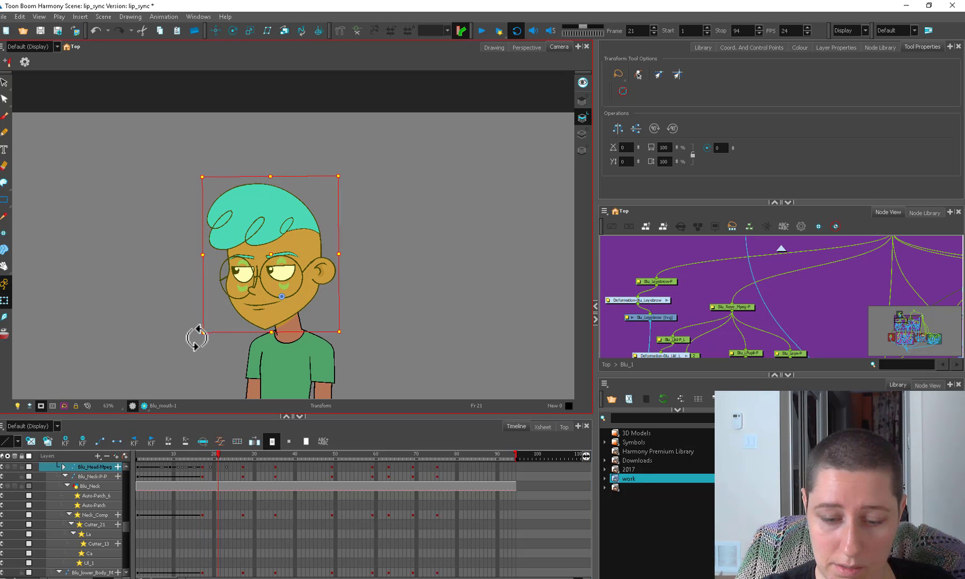
pyautogui.hotkey('ctrl', 'z')
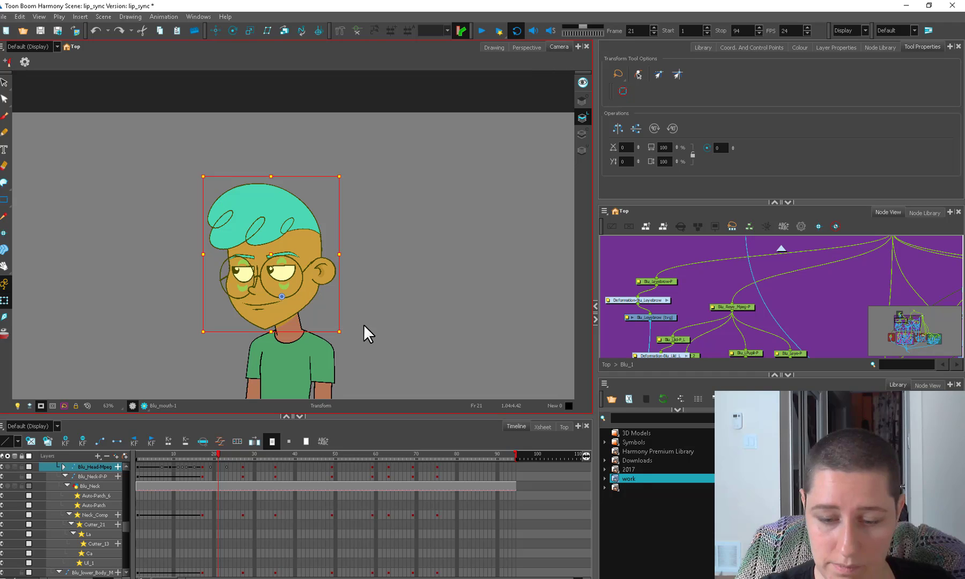
pyautogui.click(240, 467)
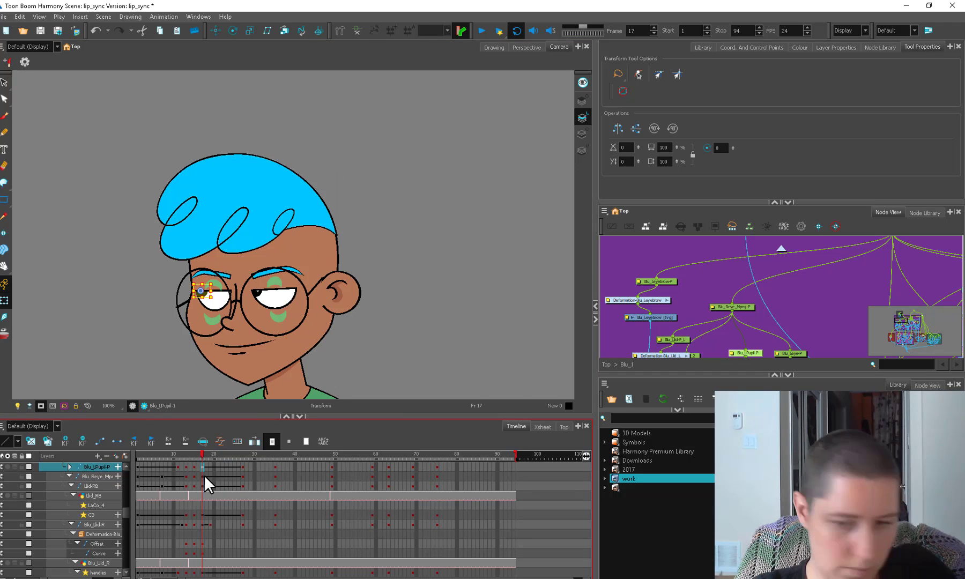
# Check the right pupil's peg keyframe at frame 17 and review the full character's motion up to frame 22
pyautogui.click(258, 294)
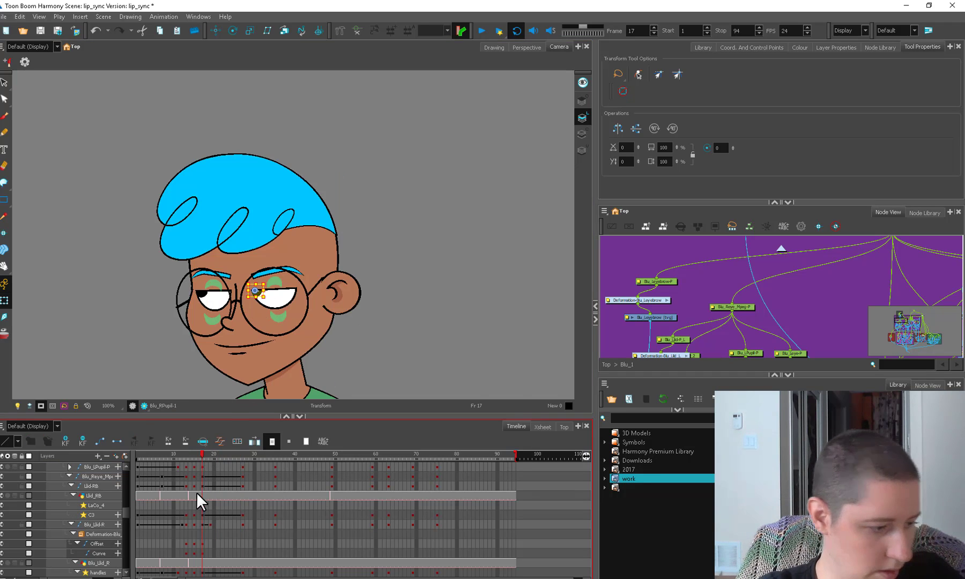
pyautogui.click(201, 467)
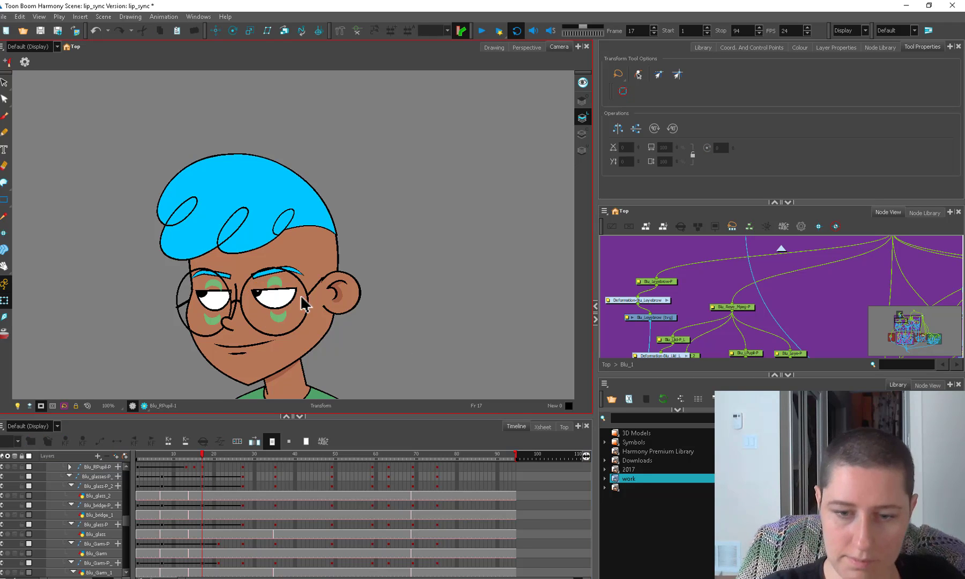
pyautogui.hotkey('shift', 'm')
pyautogui.moveTo(193, 457); pyautogui.dragTo(220, 469)
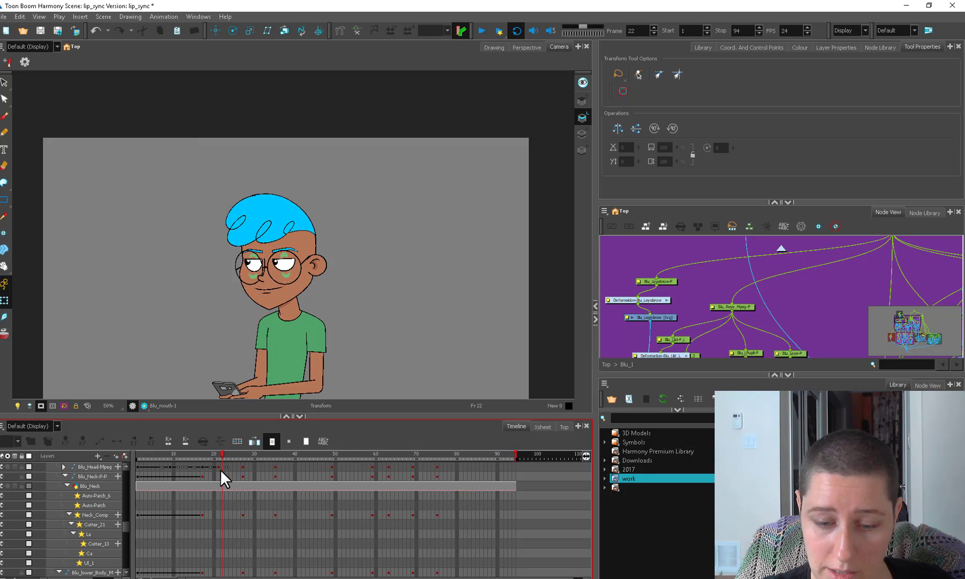
# Apply an ease with a right time ratio of 33 to the head master peg's keyframe at frame 21
pyautogui.moveTo(353, 364); pyautogui.dragTo(345, 337)
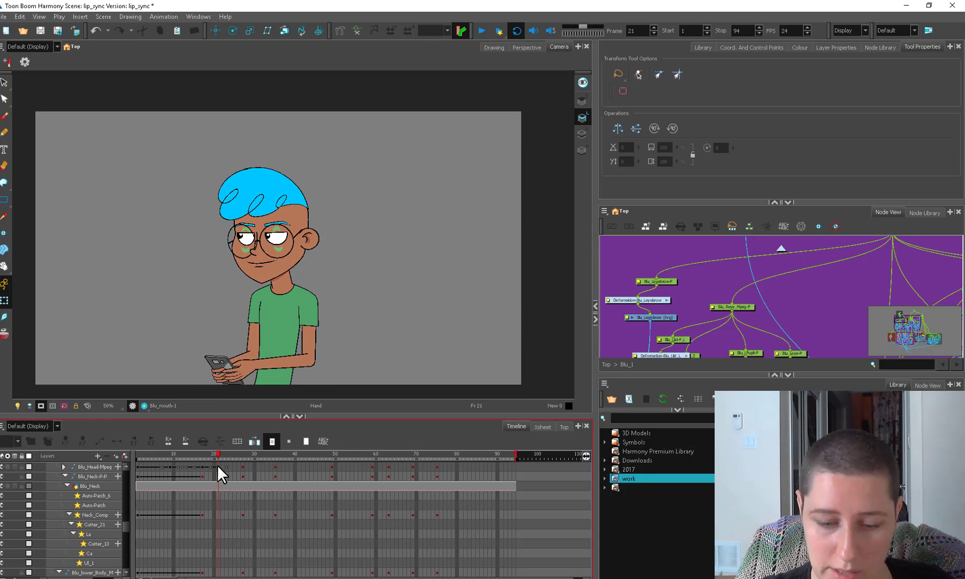
pyautogui.click(219, 466)
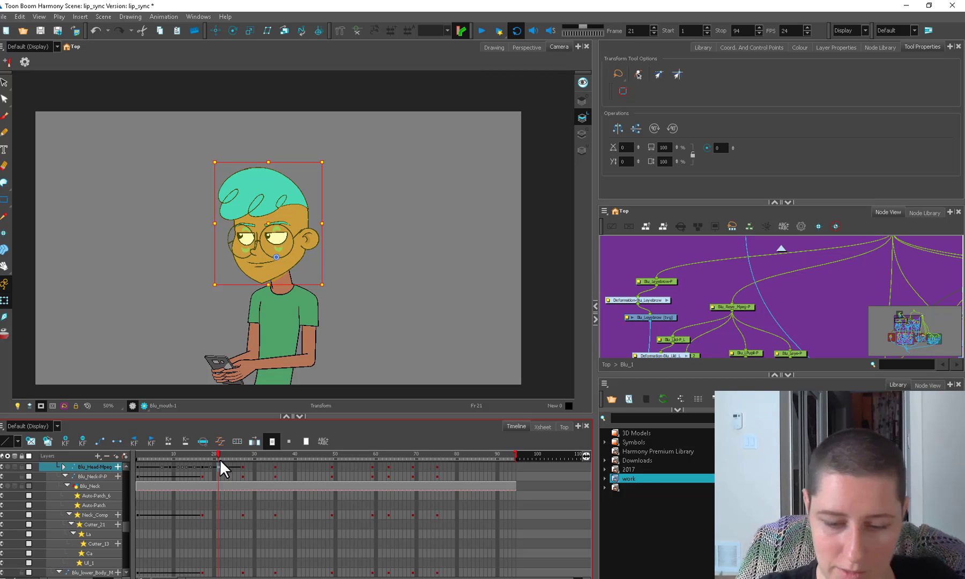
pyautogui.click(220, 440)
pyautogui.click(237, 439)
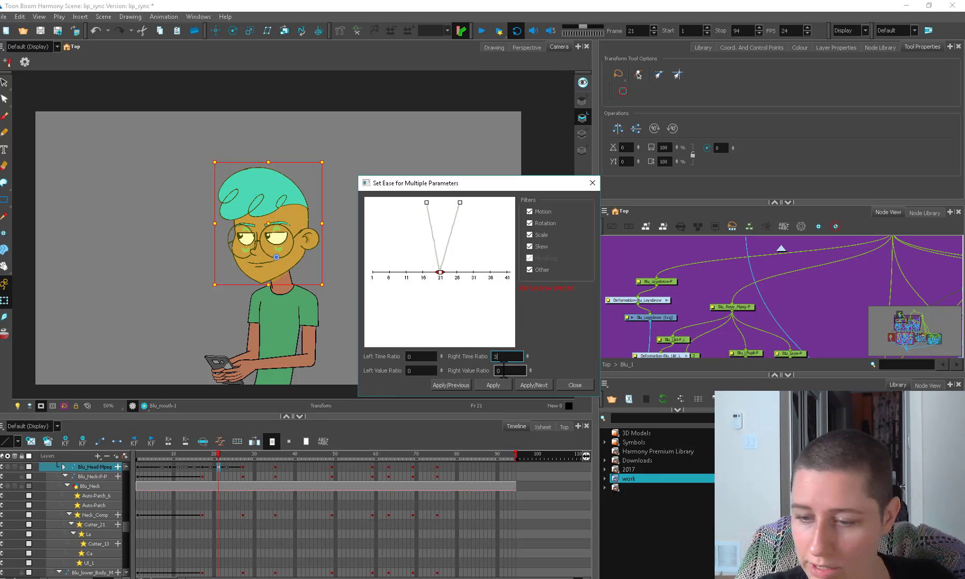
pyautogui.click(494, 384)
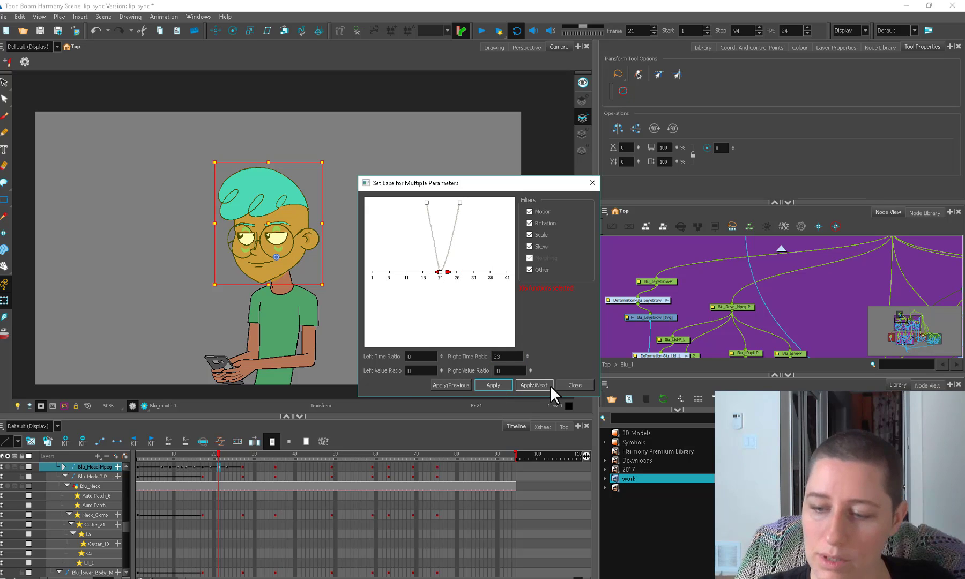
# Close the ease settings and check the right eye master peg's keyframes at frames 13, 7, 21 and 25
pyautogui.click(573, 385)
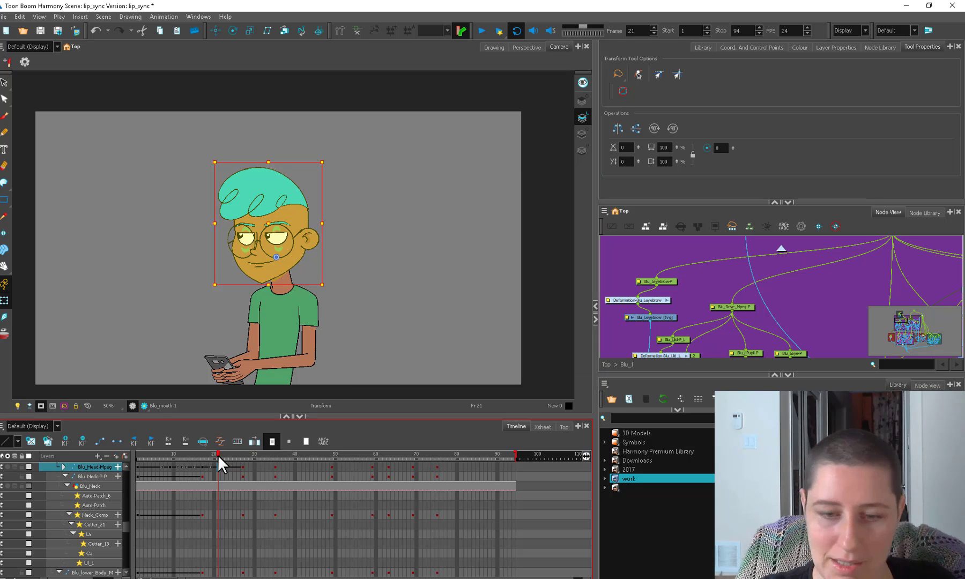
pyautogui.moveTo(218, 455)
pyautogui.mouseDown()
pyautogui.moveTo(257, 454)
pyautogui.moveTo(194, 462)
pyautogui.moveTo(248, 452)
pyautogui.moveTo(202, 457)
pyautogui.moveTo(241, 456)
pyautogui.moveTo(180, 476)
pyautogui.moveTo(242, 463)
pyautogui.moveTo(219, 468)
pyautogui.mouseUp()
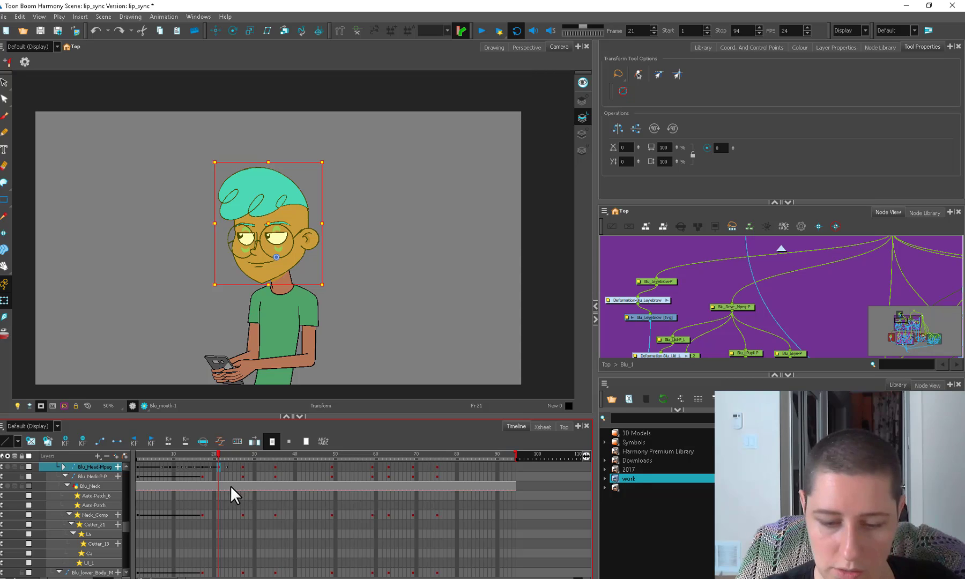
pyautogui.moveTo(215, 459); pyautogui.dragTo(181, 466)
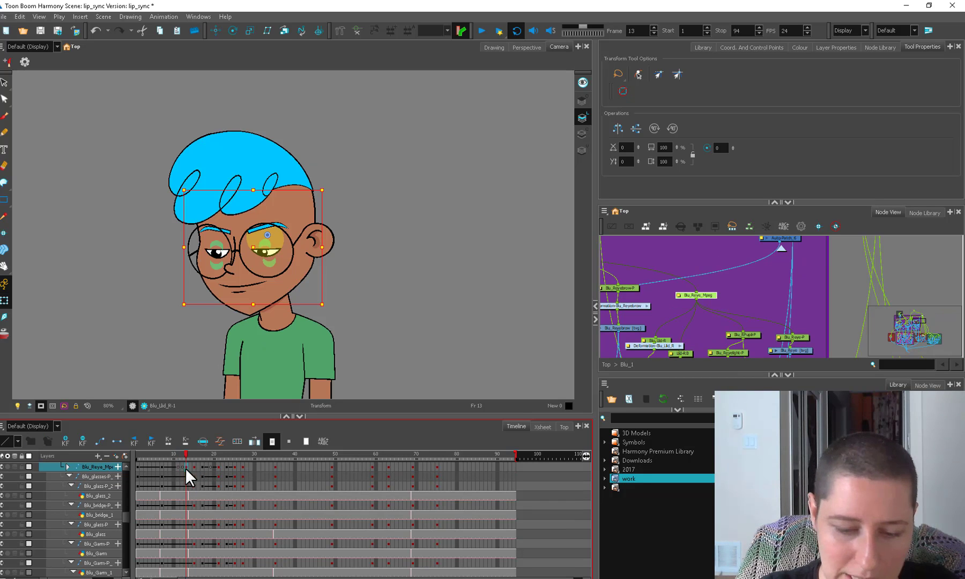
pyautogui.click(160, 465)
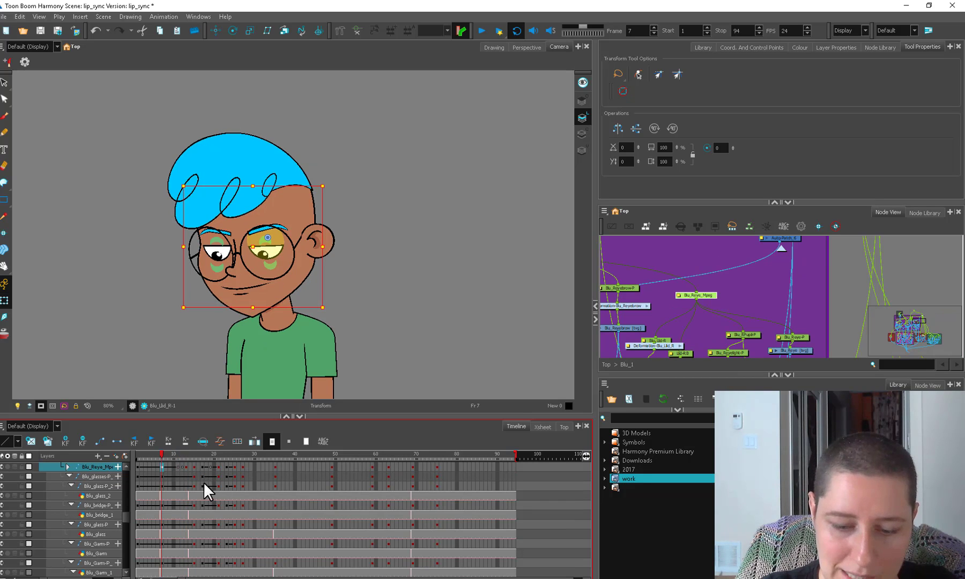
pyautogui.click(211, 466)
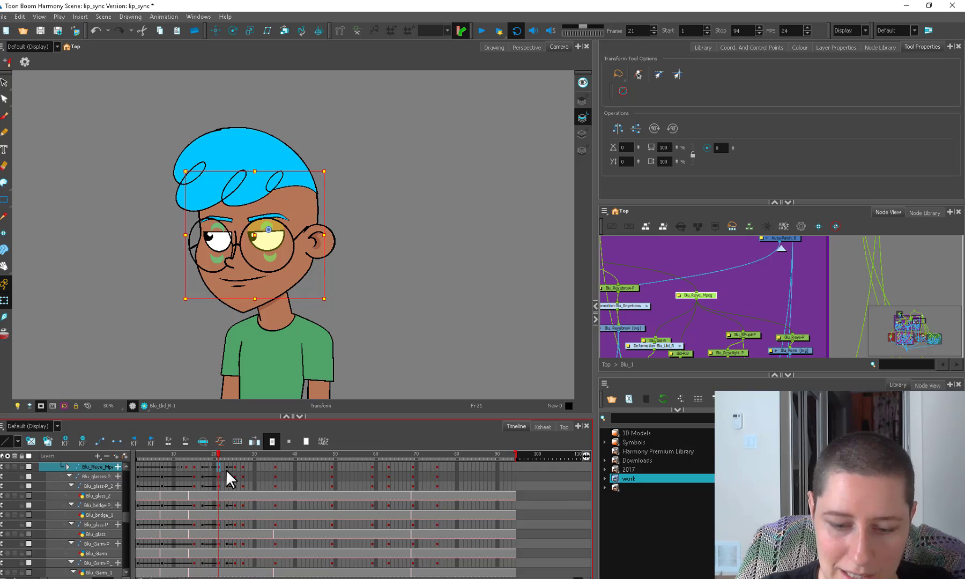
pyautogui.click(234, 466)
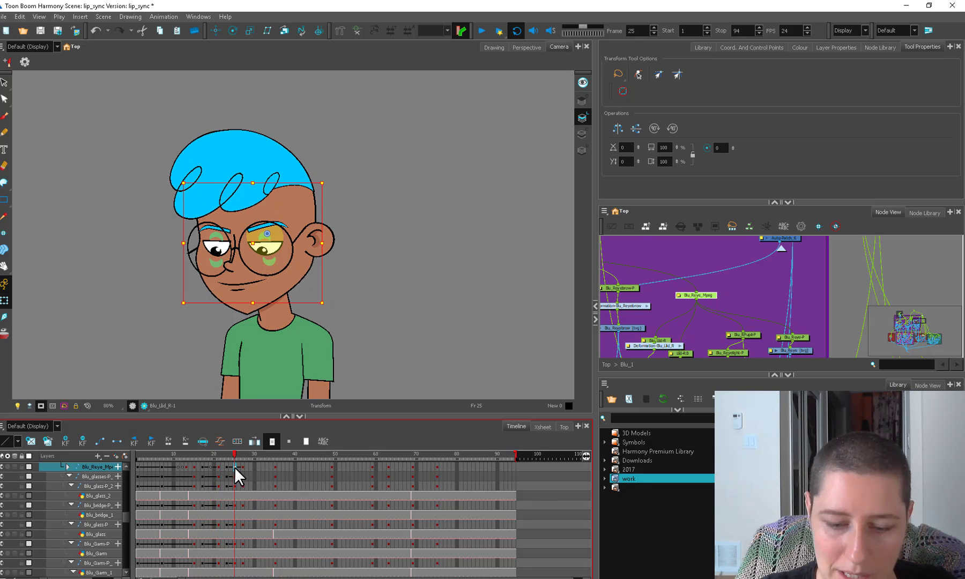
# Check the other eye's master peg keyframes at frames 23, 1 and 25
pyautogui.click(224, 242)
pyautogui.click(224, 242)
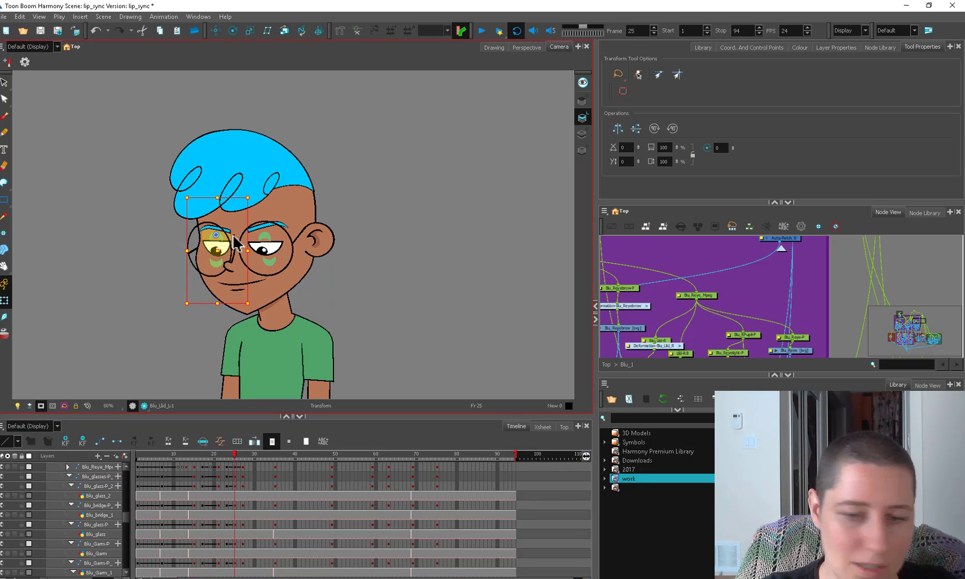
pyautogui.click(670, 342)
pyautogui.moveTo(700, 330); pyautogui.dragTo(590, 318)
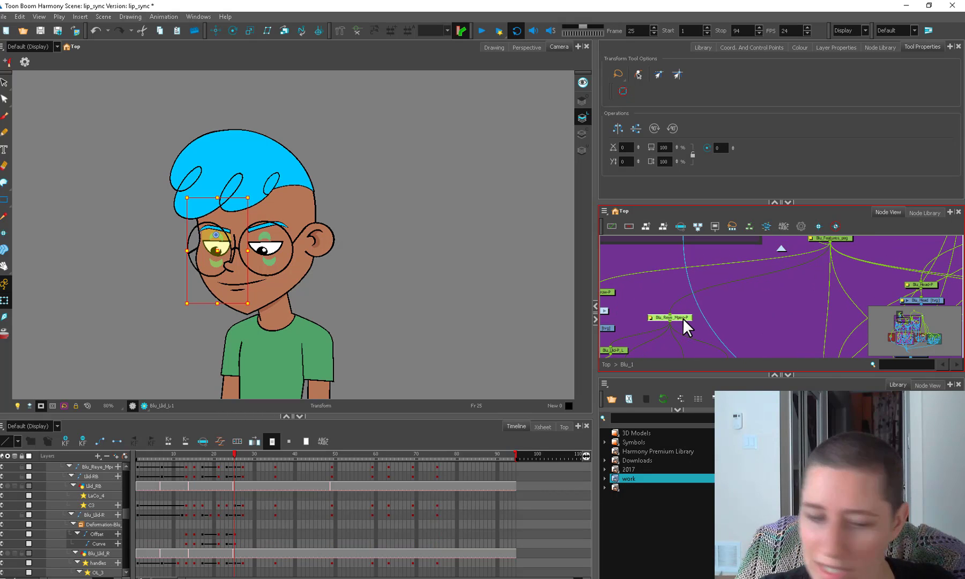
pyautogui.scroll(1, 232, 484)
pyautogui.click(225, 466)
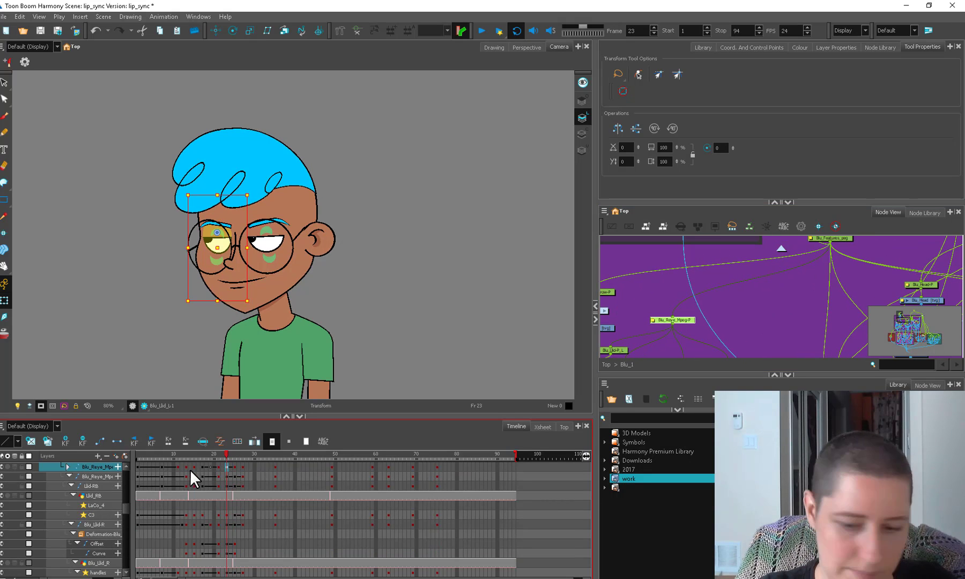
pyautogui.click(137, 466)
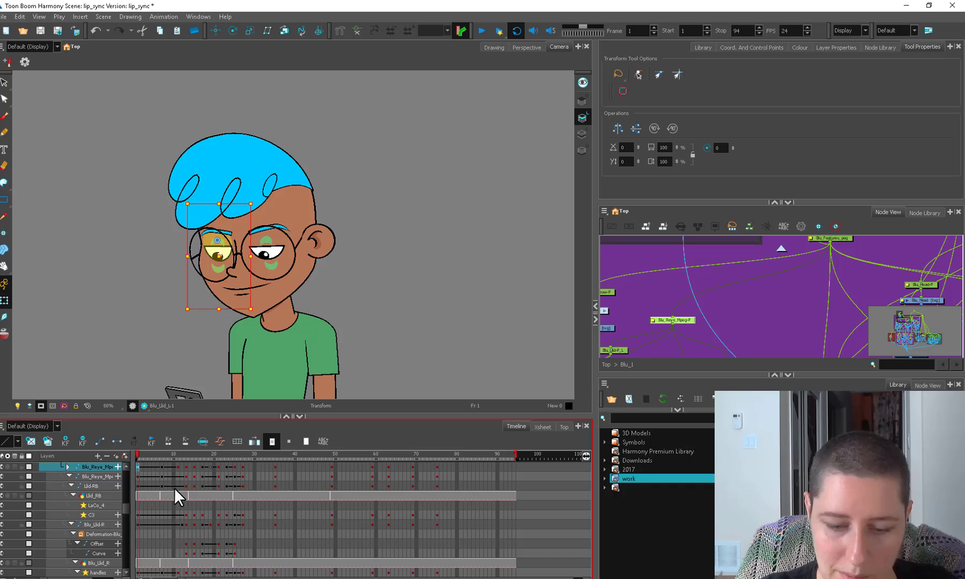
pyautogui.click(233, 466)
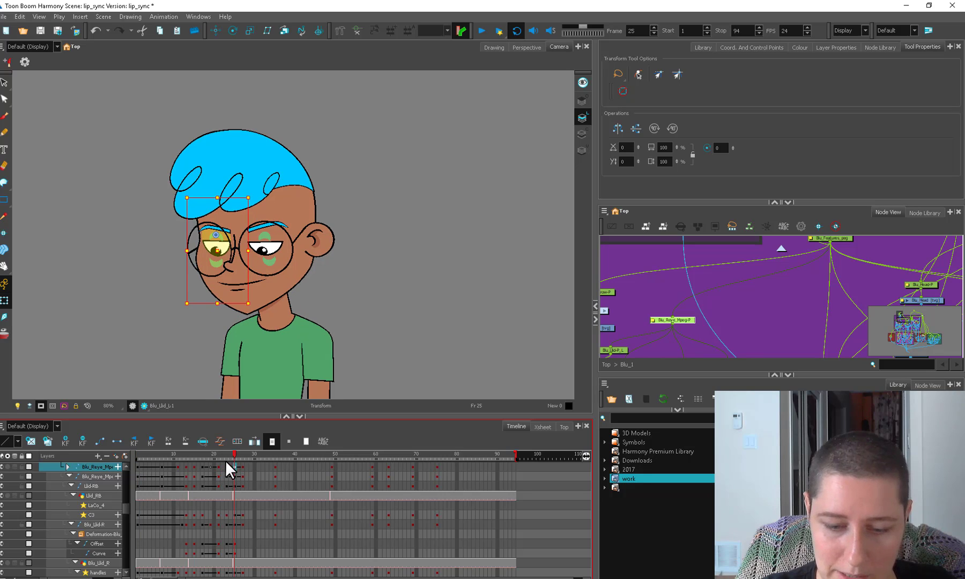
# Make the head master peg hold its frame 21 pose through frame 22
pyautogui.press('Escape')
pyautogui.press('2')
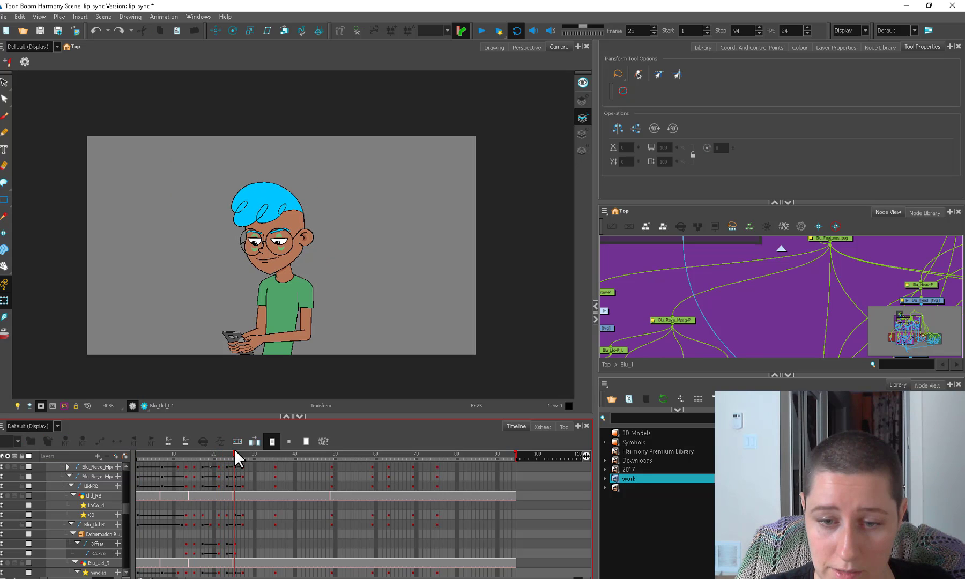
pyautogui.click(216, 454)
pyautogui.click(222, 467)
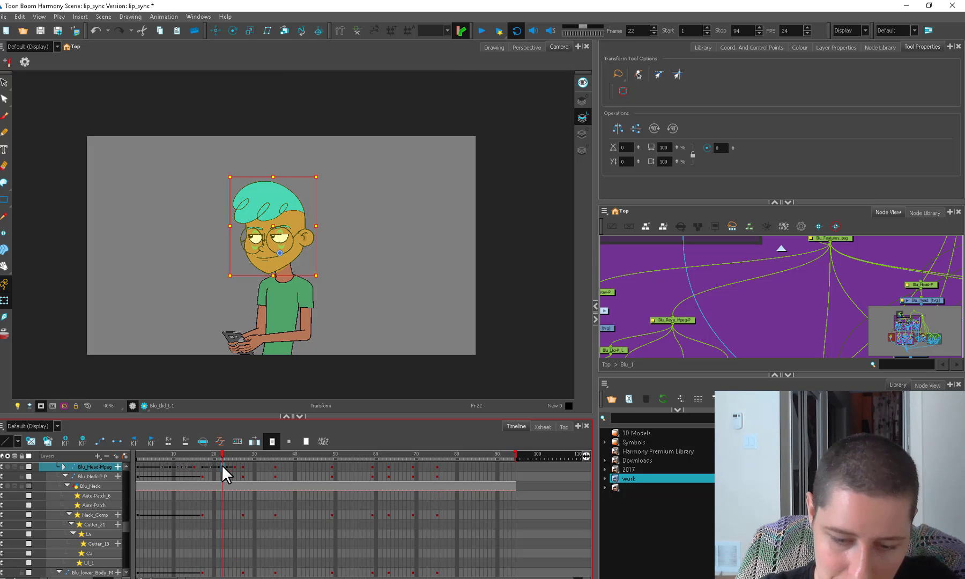
pyautogui.click(219, 467)
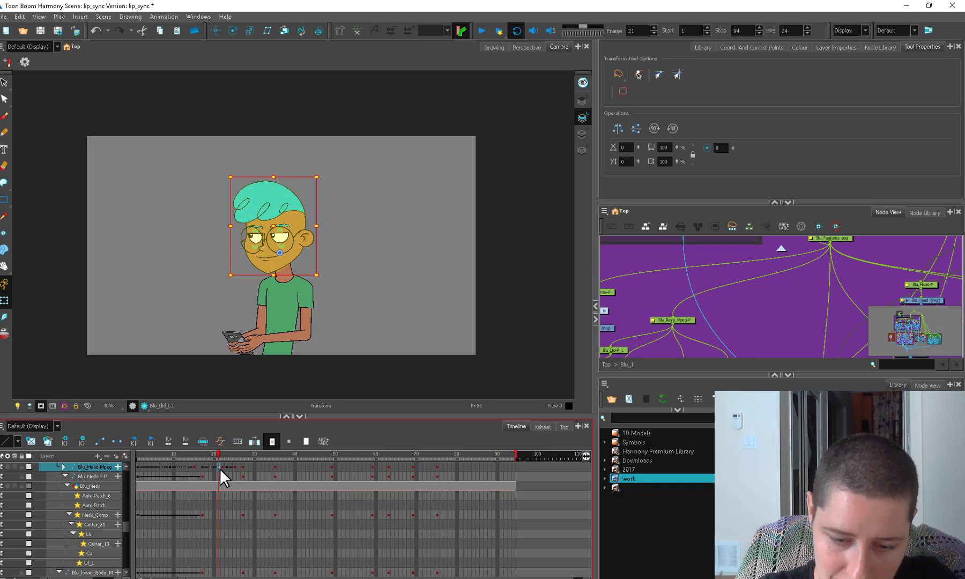
pyautogui.click(226, 467)
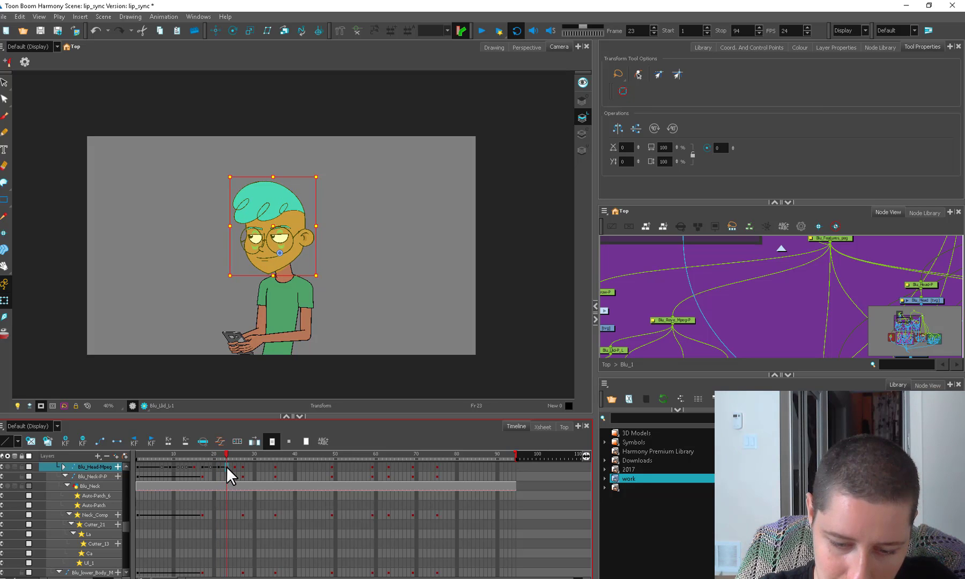
pyautogui.click(217, 453)
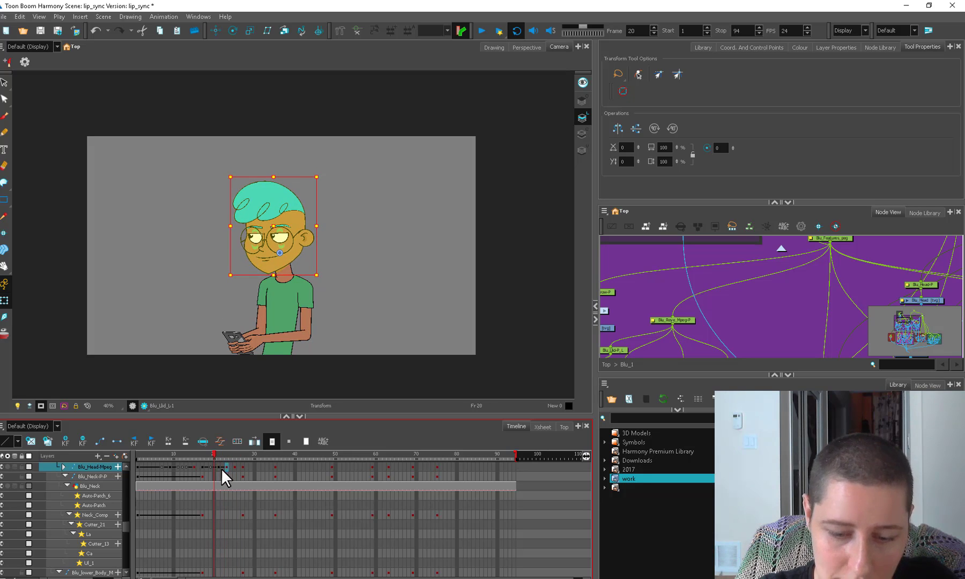
pyautogui.click(218, 467)
pyautogui.click(225, 454)
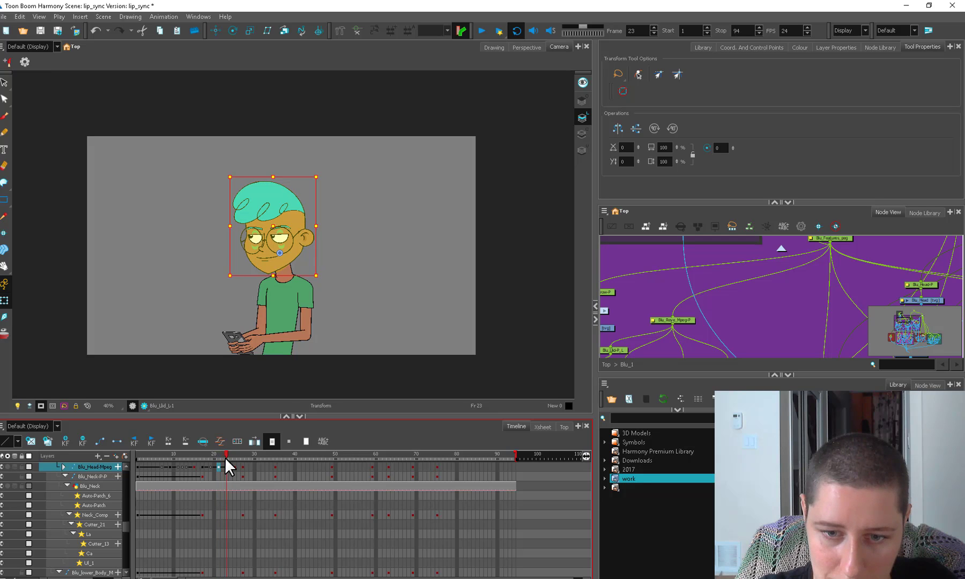
pyautogui.click(222, 458)
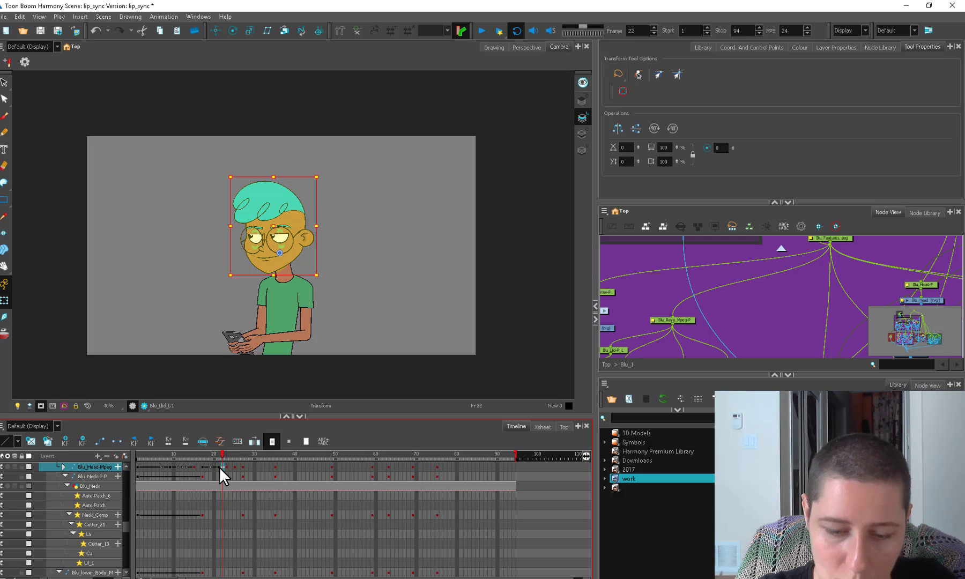
# Check the head master peg's poses at frames 21, 22 and 23, and compare them with frame 25
pyautogui.click(219, 466)
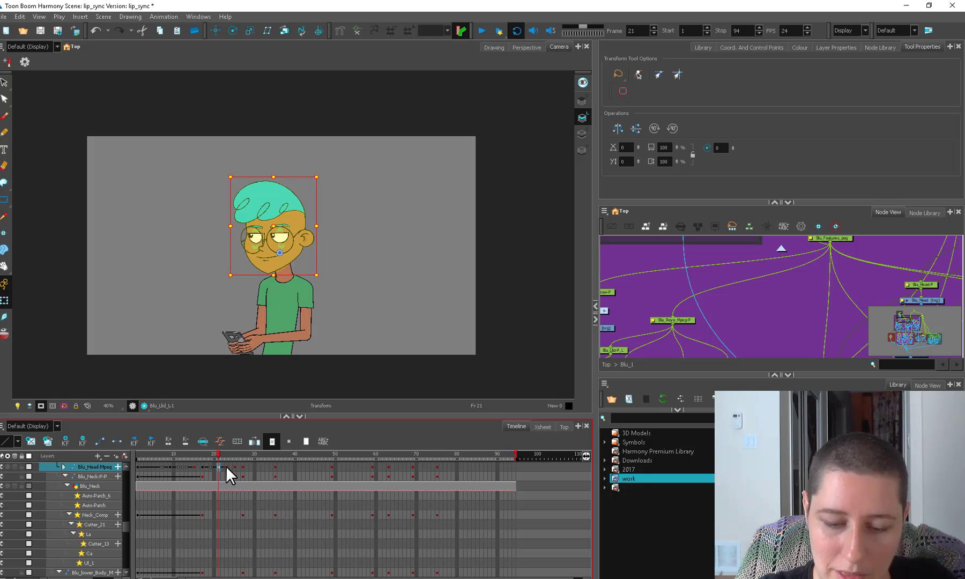
pyautogui.click(225, 466)
pyautogui.click(221, 468)
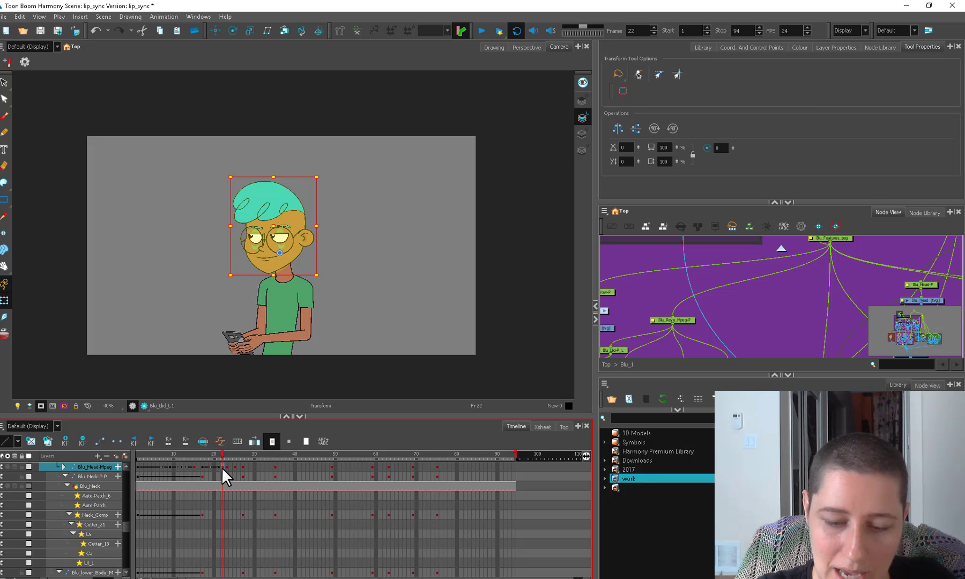
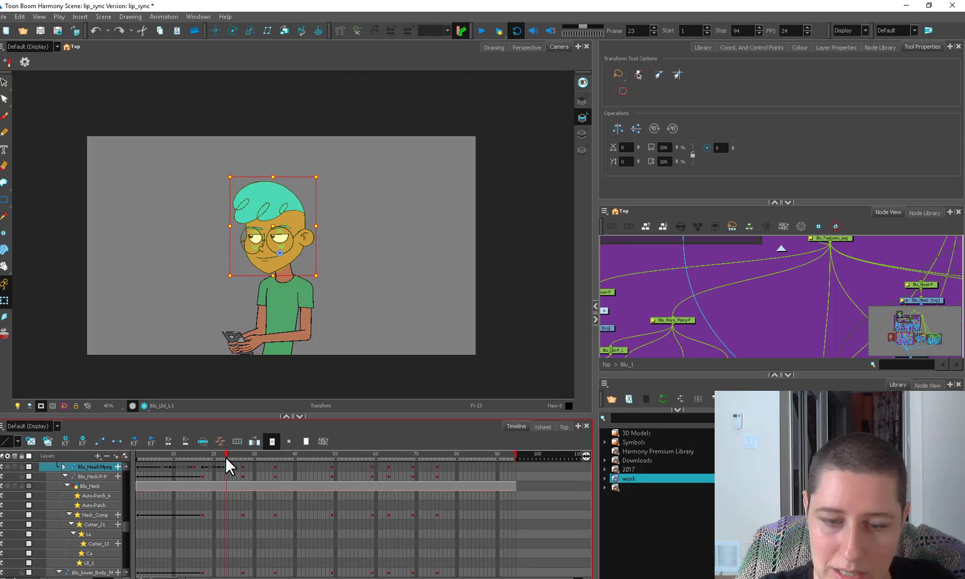
pyautogui.click(226, 466)
pyautogui.hotkey('shift', ',')
pyautogui.click(230, 467)
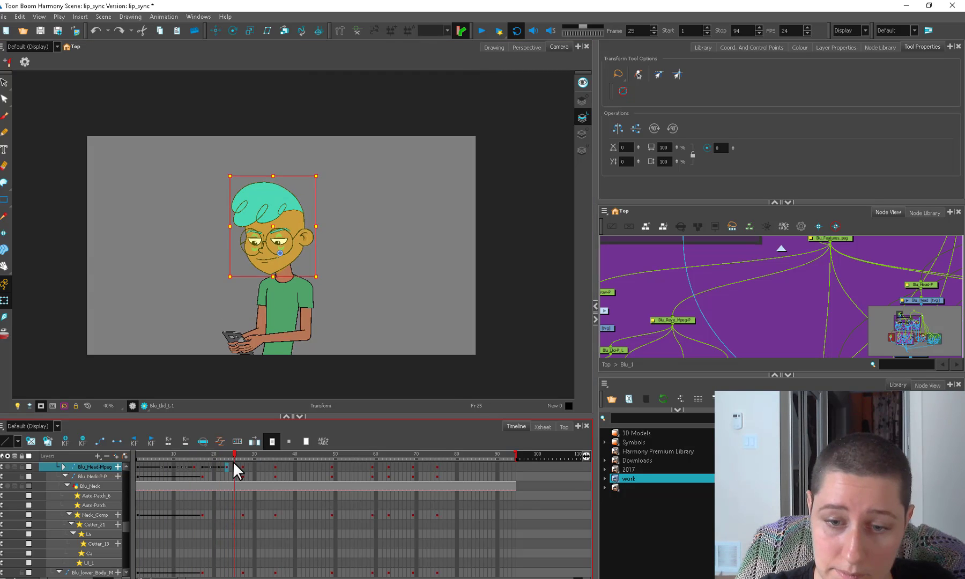
# Review the head and facial motion up close between frames 17 and 27
pyautogui.moveTo(234, 455); pyautogui.dragTo(210, 459)
pyautogui.press('2')
pyautogui.press('2')
pyautogui.press('2')
pyautogui.press('1')
pyautogui.press('Escape')
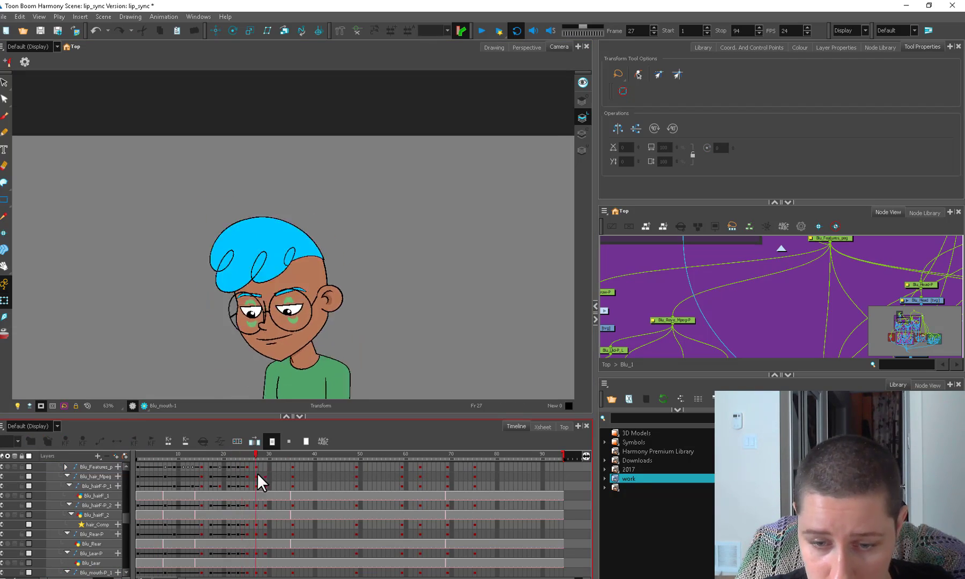
pyautogui.press('1')
pyautogui.press('2')
pyautogui.click(268, 321)
pyautogui.press('2')
pyautogui.press('2')
pyautogui.press('2')
pyautogui.press('2')
pyautogui.press('2')
pyautogui.press('2')
pyautogui.press('2')
pyautogui.press('2')
pyautogui.click(306, 341)
pyautogui.press('1')
pyautogui.press('1')
pyautogui.press('1')
pyautogui.press('1')
pyautogui.press('1')
pyautogui.press('1')
pyautogui.press('1')
pyautogui.press('1')
pyautogui.press('Escape')
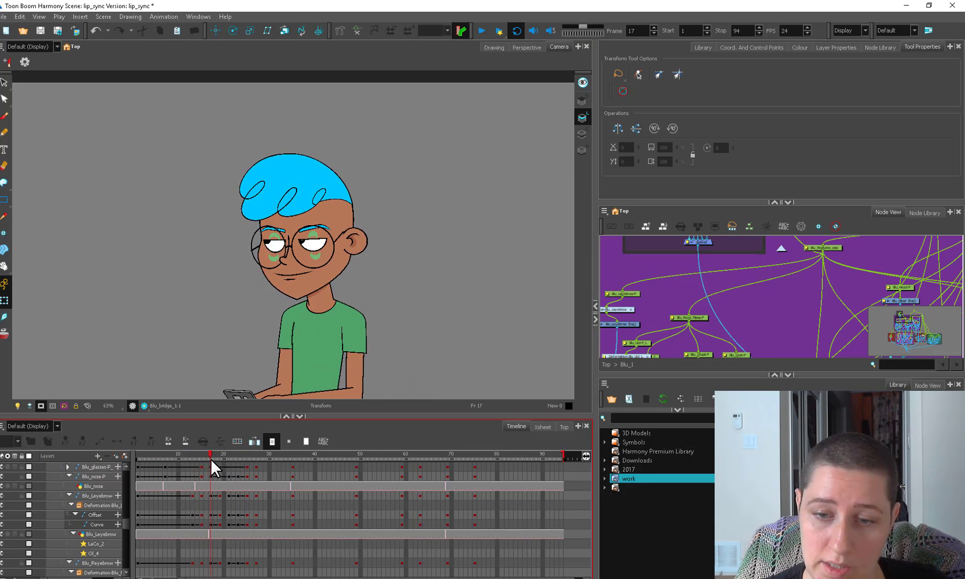
# Review the full character's motion over frames 2 to 17 with the whole camera frame in view
pyautogui.press('1')
pyautogui.press('1')
pyautogui.press('1')
pyautogui.press('2')
pyautogui.press('2')
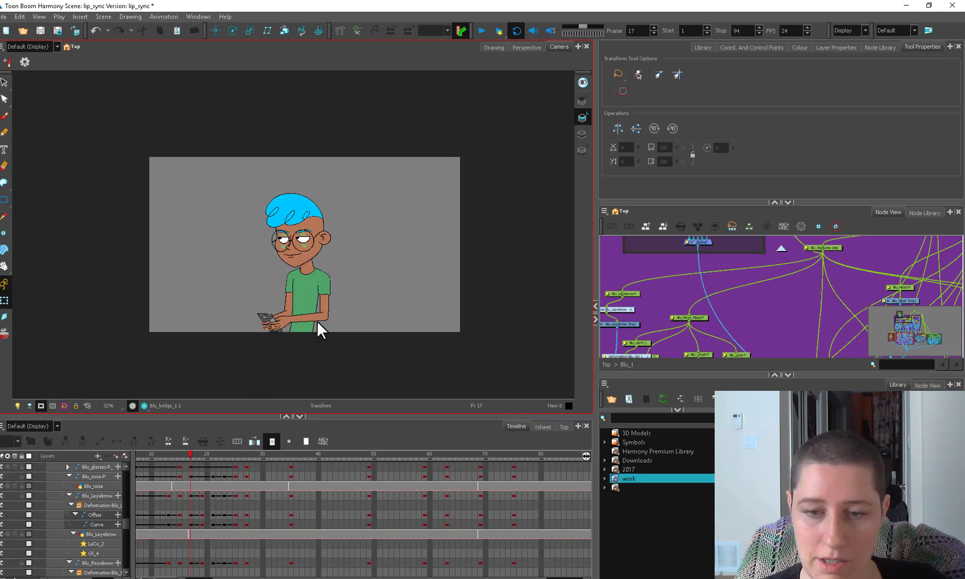
pyautogui.press('2')
pyautogui.press('1')
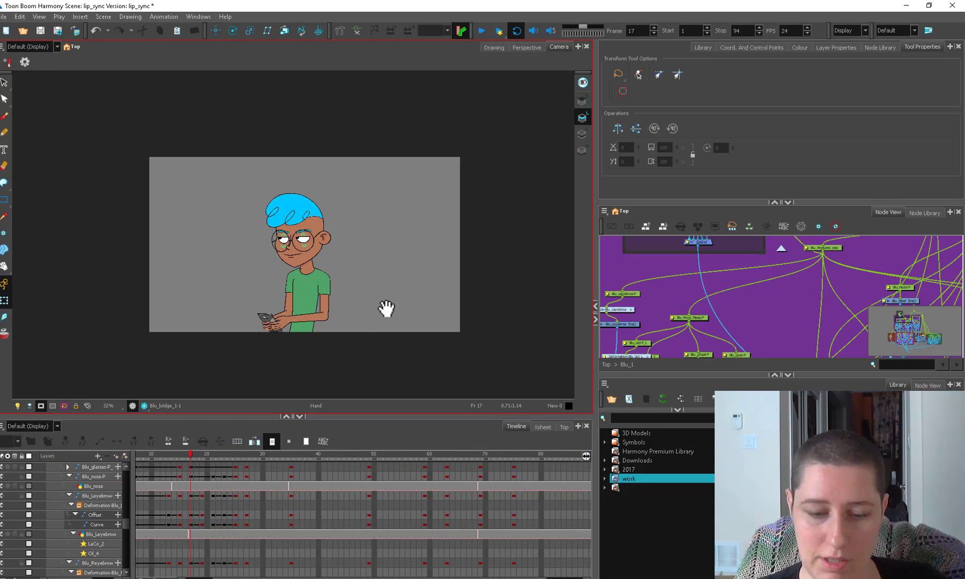
pyautogui.moveTo(385, 308); pyautogui.dragTo(376, 329)
pyautogui.moveTo(169, 454); pyautogui.dragTo(178, 465)
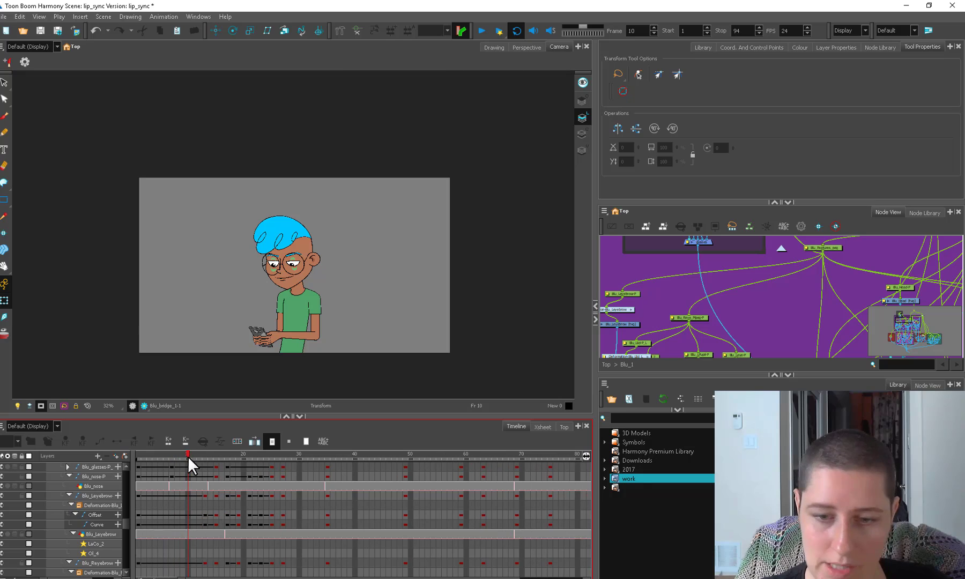
pyautogui.moveTo(188, 456); pyautogui.dragTo(143, 453)
# Select the head master peg and turn its motion around frames 7 to 13 into held poses on every second frame
pyautogui.moveTo(742, 287); pyautogui.dragTo(618, 354)
pyautogui.click(850, 285)
pyautogui.press('o')
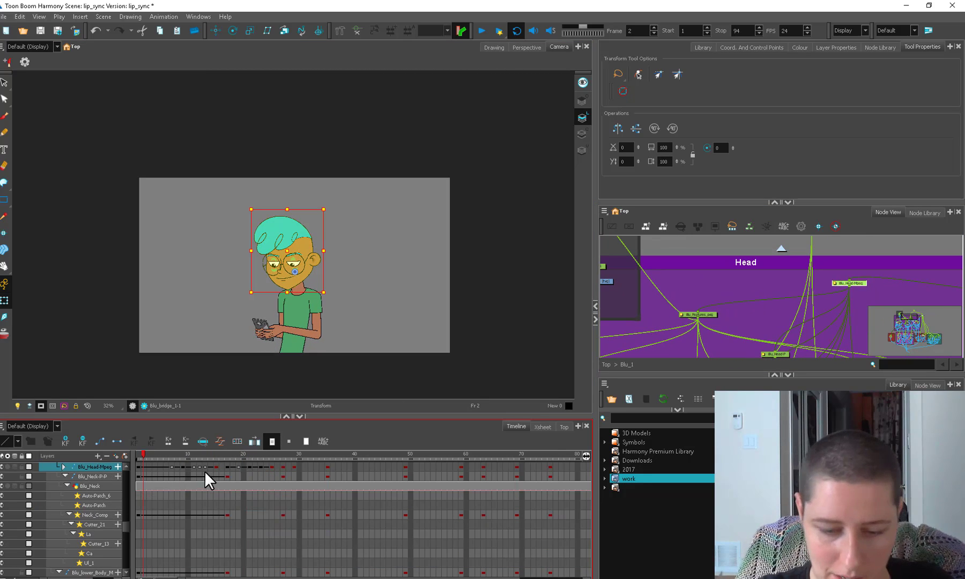
pyautogui.click(172, 466)
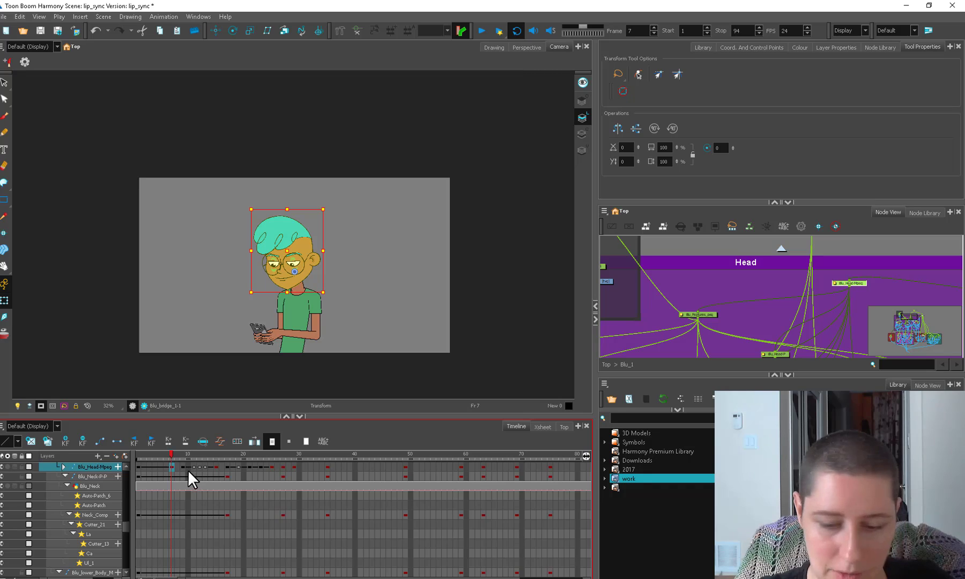
pyautogui.click(193, 466)
pyautogui.click(204, 466)
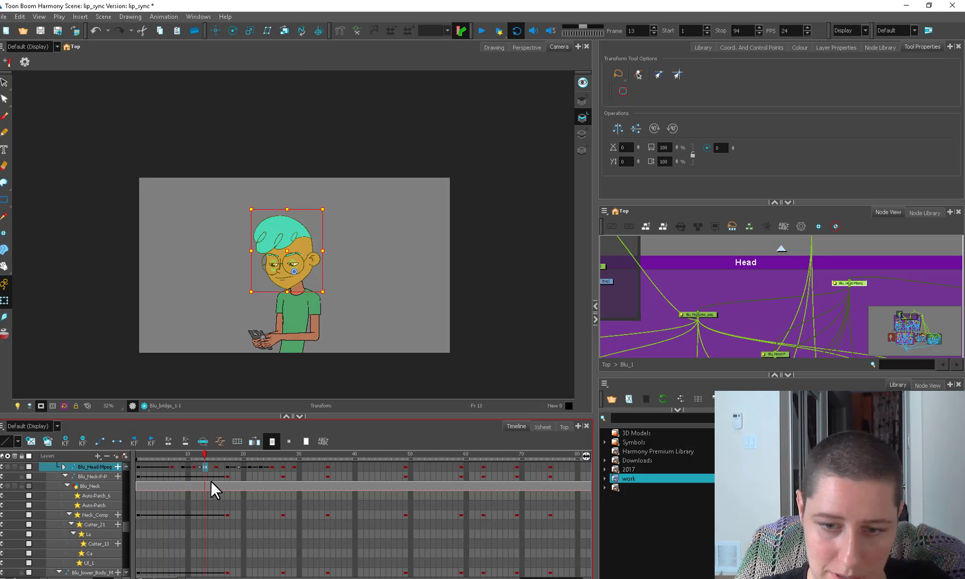
pyautogui.hotkey('ctrl', 'v')
pyautogui.click(212, 467)
pyautogui.click(204, 467)
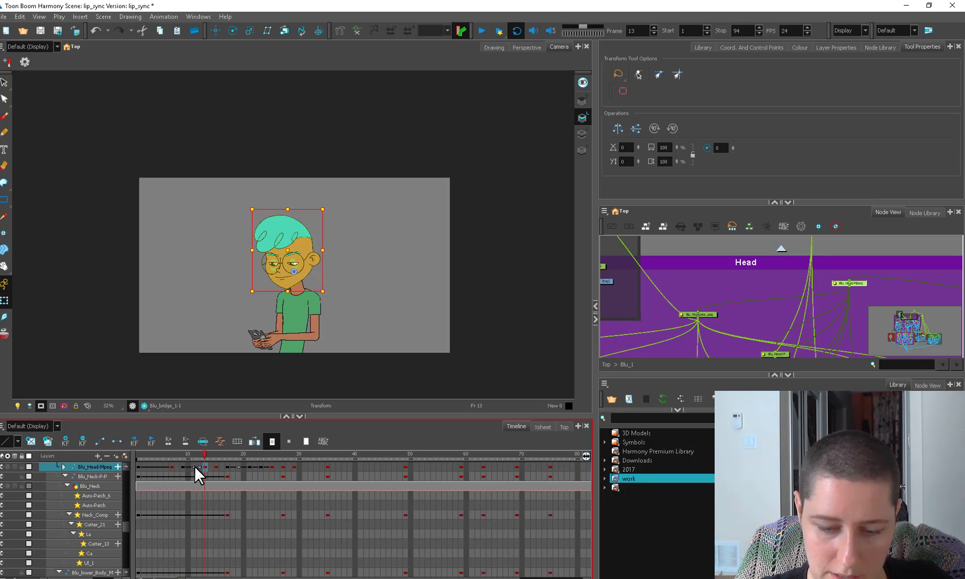
# Turn the head master peg's motion between frames 9 and 25 into held poses on every second frame
pyautogui.click(198, 466)
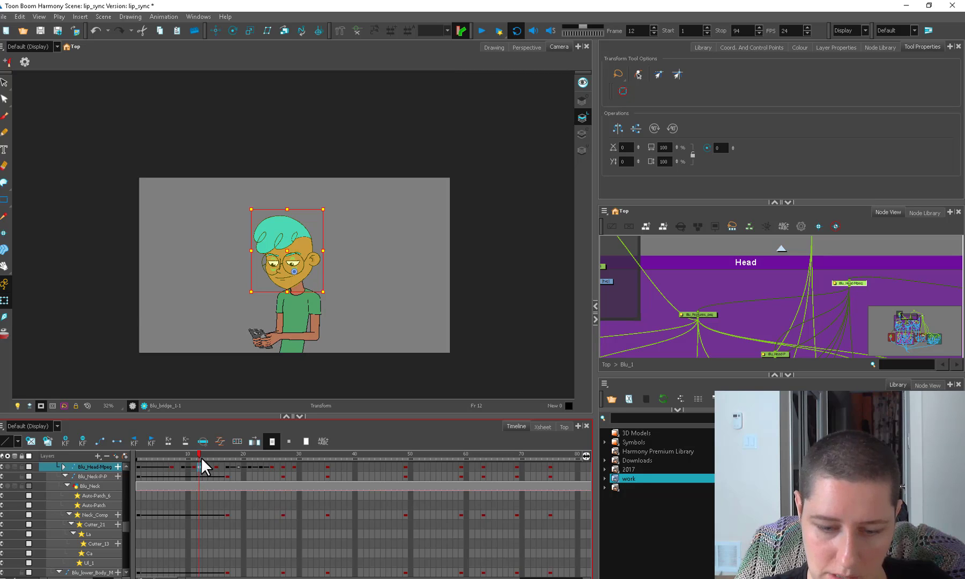
pyautogui.moveTo(201, 459); pyautogui.dragTo(199, 456)
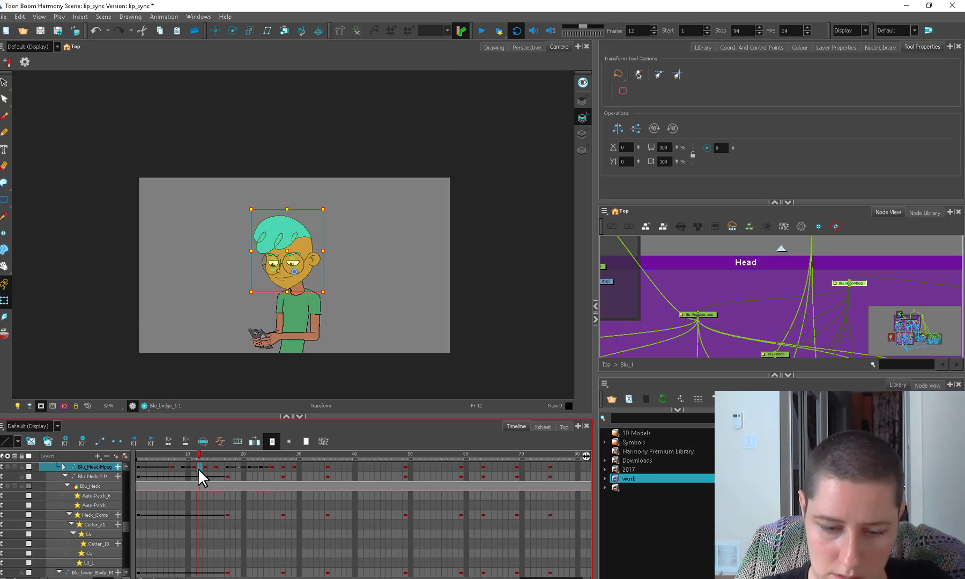
pyautogui.click(182, 466)
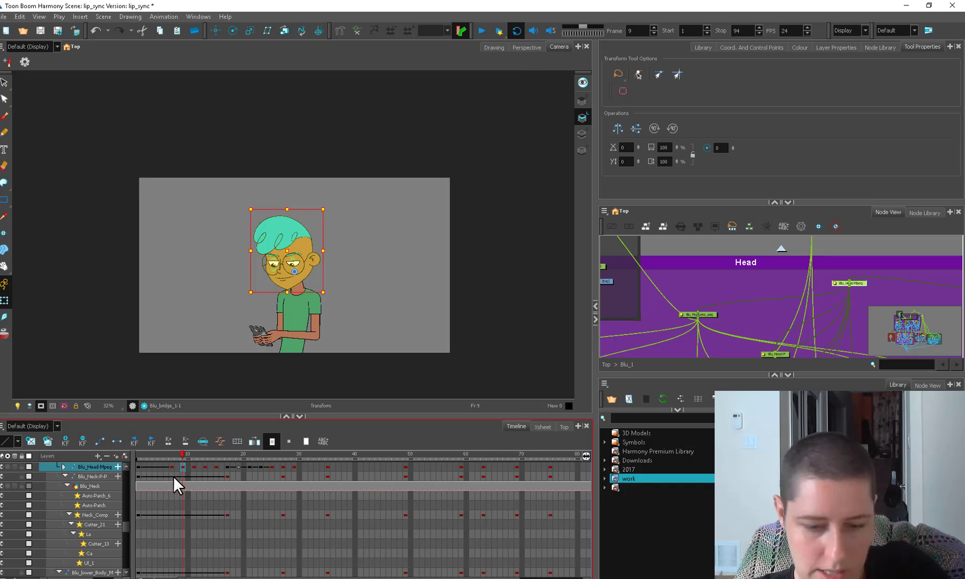
pyautogui.click(238, 467)
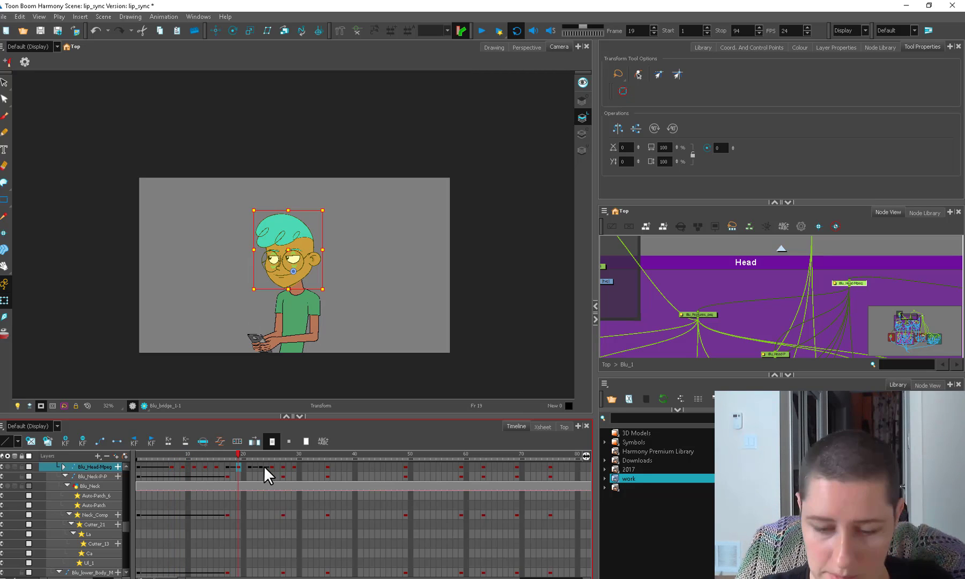
pyautogui.click(227, 467)
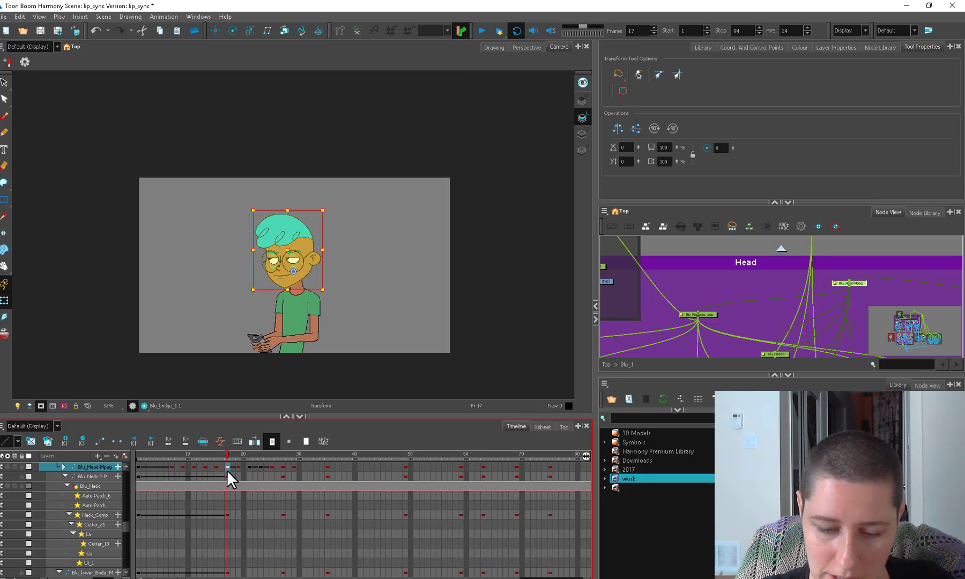
pyautogui.keyDown('shift'); pyautogui.click(271, 466); pyautogui.keyUp('shift')
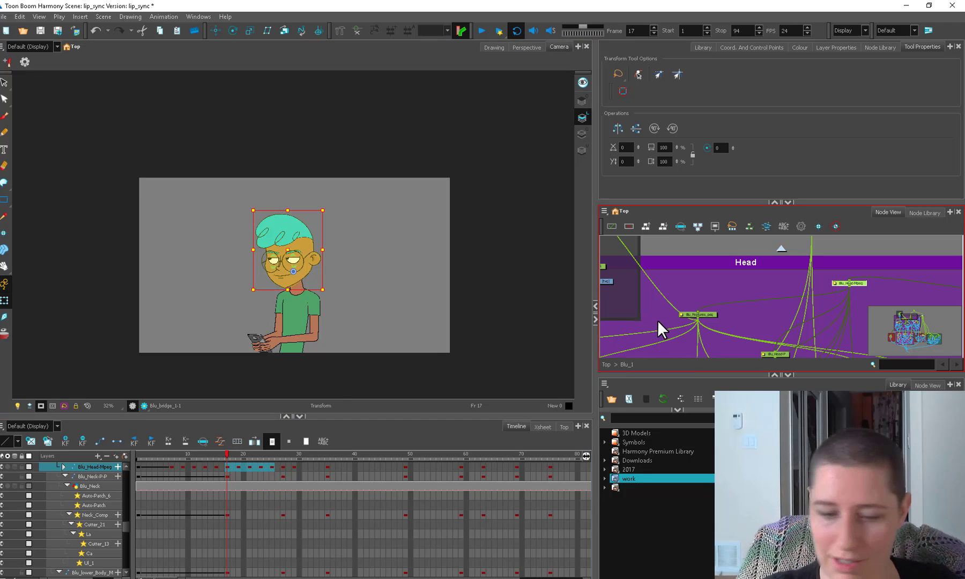
# Play back and examine the head's motion on twos between frames 10 and 25, then look at the face up close
pyautogui.moveTo(189, 457); pyautogui.dragTo(249, 449)
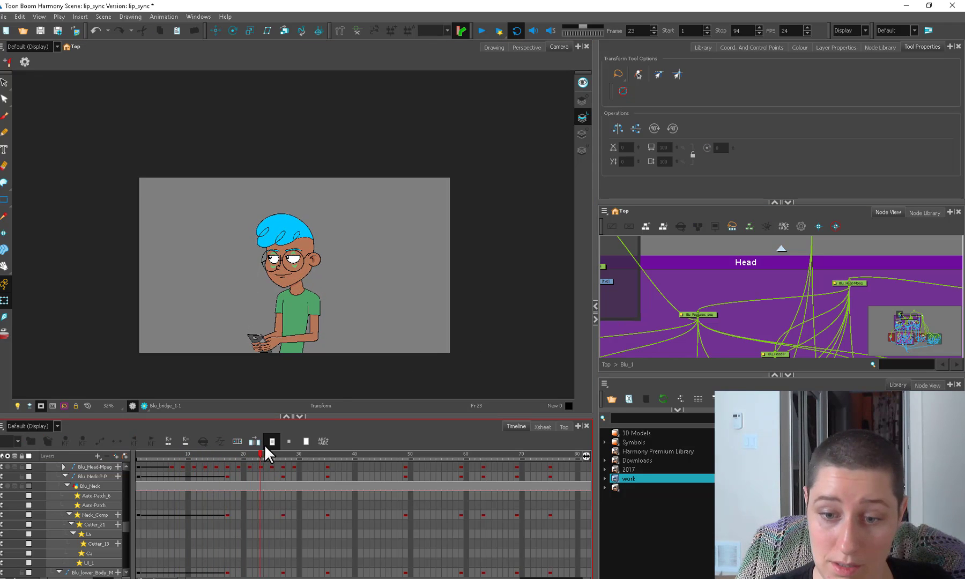
pyautogui.click(482, 31)
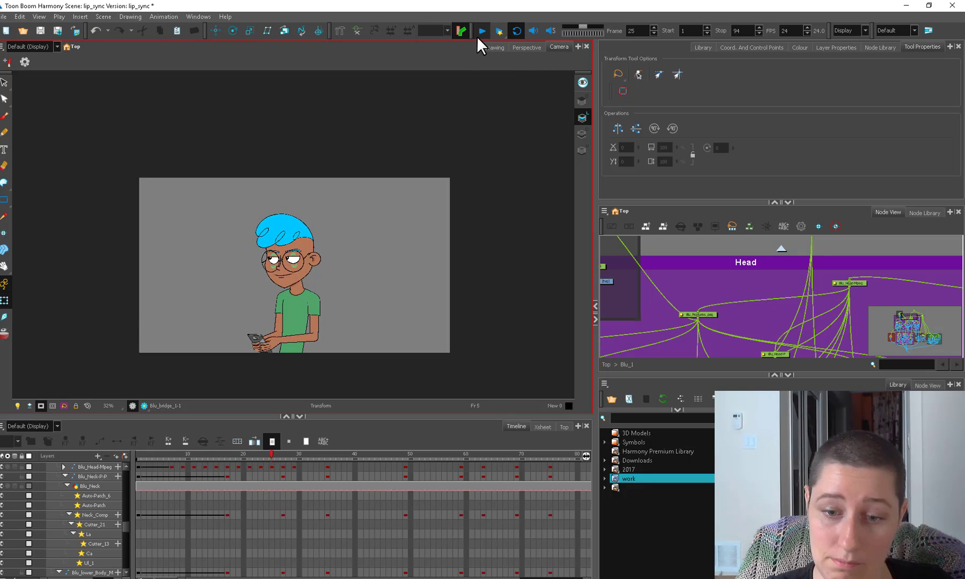
pyautogui.click(476, 35)
pyautogui.moveTo(198, 459); pyautogui.dragTo(260, 450)
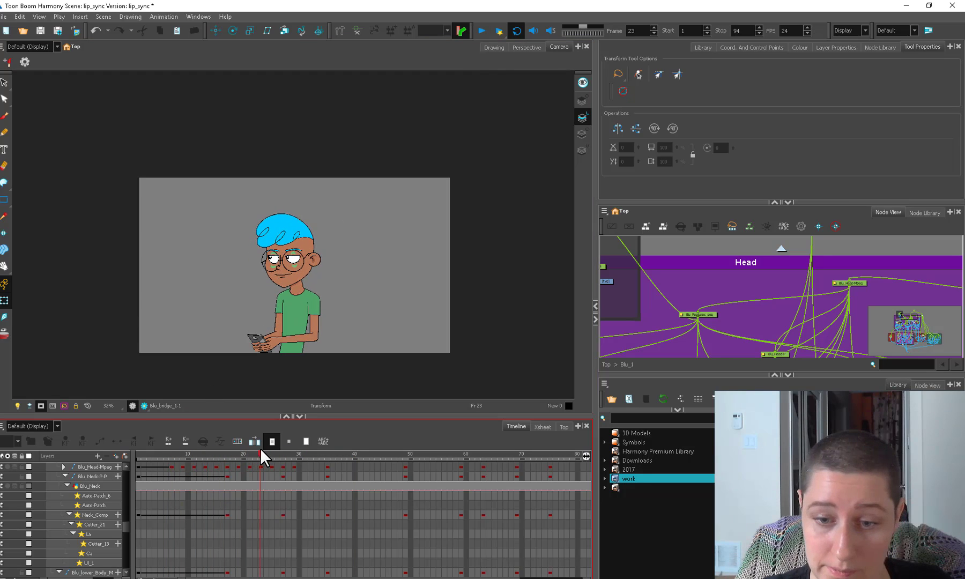
pyautogui.press('2')
pyautogui.press('2')
pyautogui.press('2')
pyautogui.press('2')
# Select both eye master pegs and rework the blink at frame 27 from the lid poses around frames 15 and 17
pyautogui.click(245, 274)
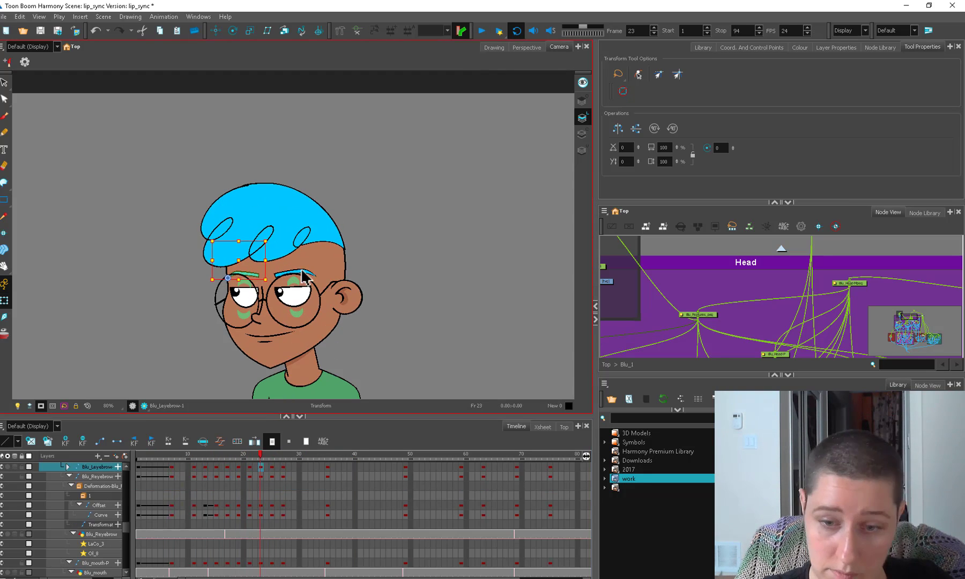
pyautogui.click(302, 273)
pyautogui.moveTo(260, 454); pyautogui.dragTo(222, 456)
pyautogui.press('b')
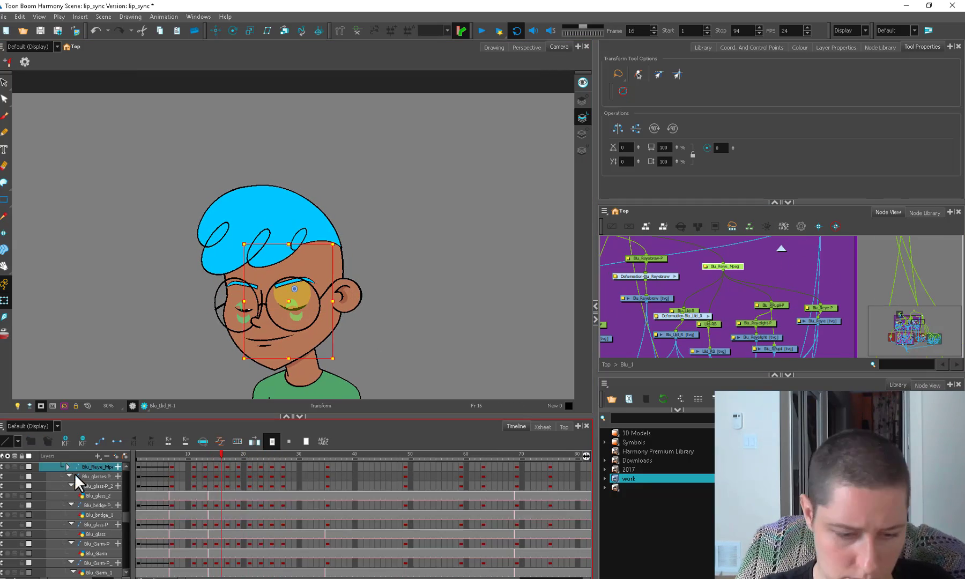
pyautogui.click(125, 467)
pyautogui.moveTo(216, 524); pyautogui.dragTo(216, 515)
pyautogui.click(273, 505)
pyautogui.click(227, 515)
pyautogui.moveTo(283, 524); pyautogui.dragTo(283, 514)
# Add a head master peg keyframe at frame 31 and compare frame 27 with its neighbouring frames using onion skin
pyautogui.click(294, 495)
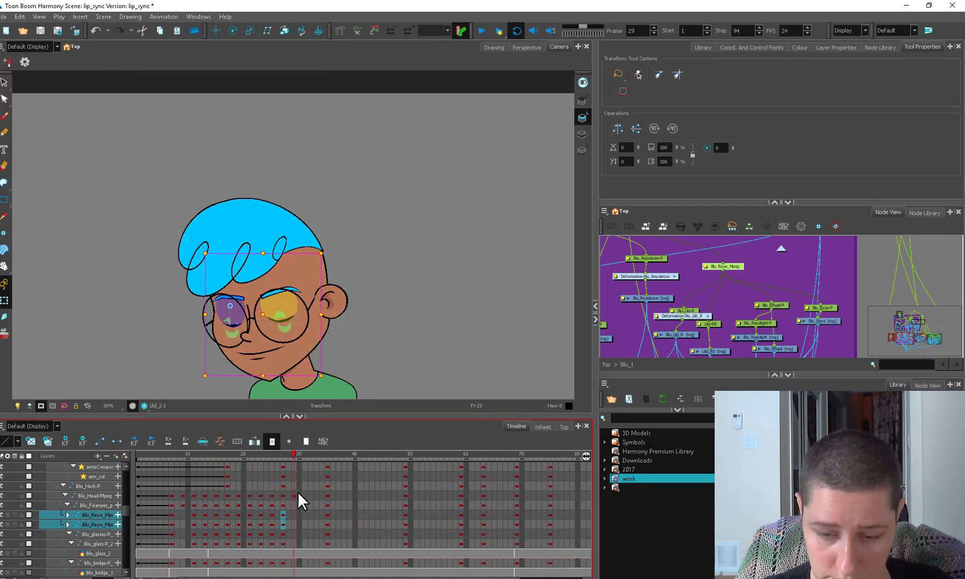
pyautogui.press('b')
pyautogui.press('b')
pyautogui.click(272, 467)
pyautogui.click(283, 455)
pyautogui.hotkey('alt', 'o')
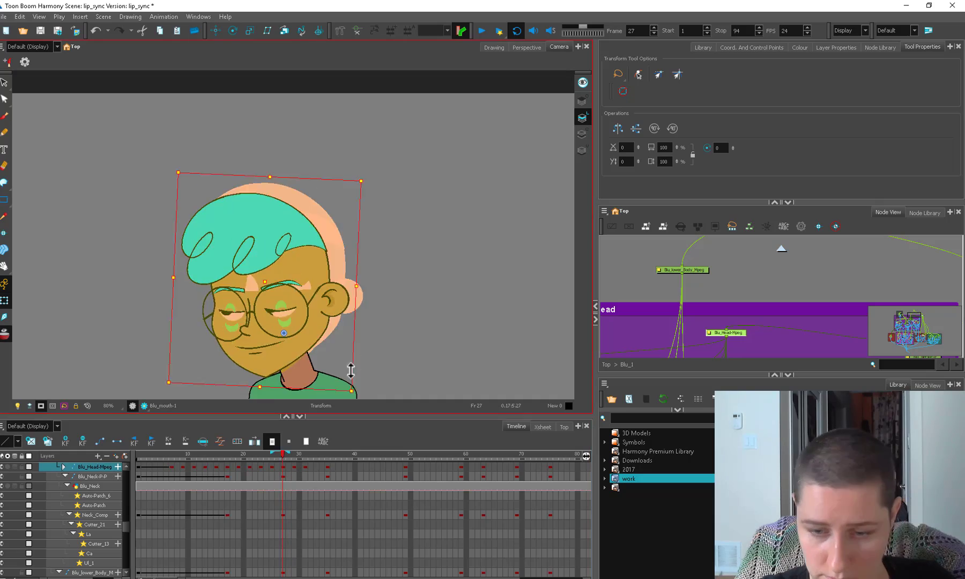
pyautogui.moveTo(284, 456); pyautogui.dragTo(172, 480)
pyautogui.hotkey('alt', 'o')
# Collapse the layers under both eye master pegs and check the eyes and head around frame 29 at different view sizes
pyautogui.click(244, 284)
pyautogui.press('o')
pyautogui.press('b')
pyautogui.click(67, 467)
pyautogui.click(67, 476)
pyautogui.press('1')
pyautogui.press('Escape')
pyautogui.press('2')
pyautogui.press('2')
pyautogui.press('1')
pyautogui.press('1')
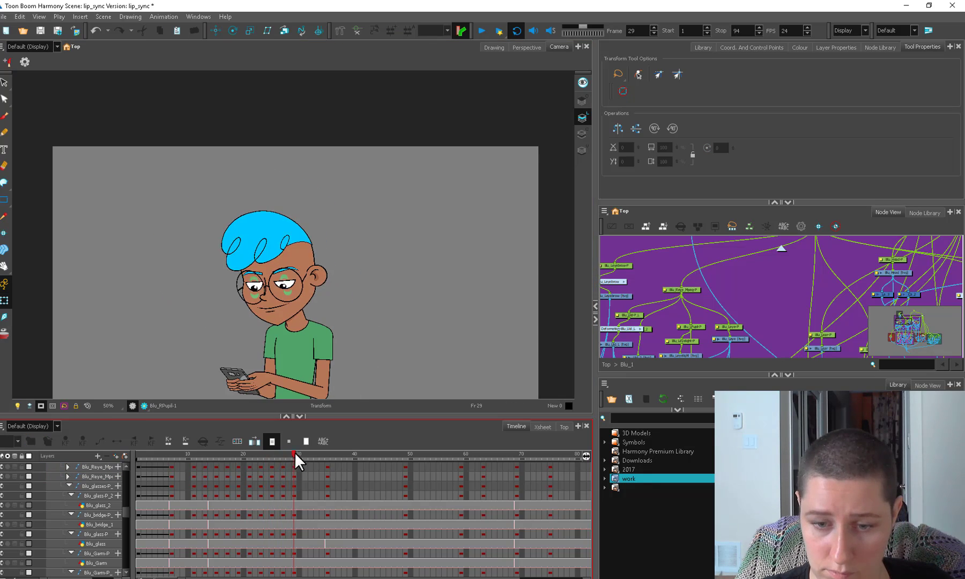
# Select the head master peg and remove its keyframes at frames 21 and 23
pyautogui.click(279, 306)
pyautogui.press('b')
pyautogui.press('Escape')
pyautogui.click(278, 306)
pyautogui.press('o')
pyautogui.moveTo(249, 468); pyautogui.dragTo(169, 485)
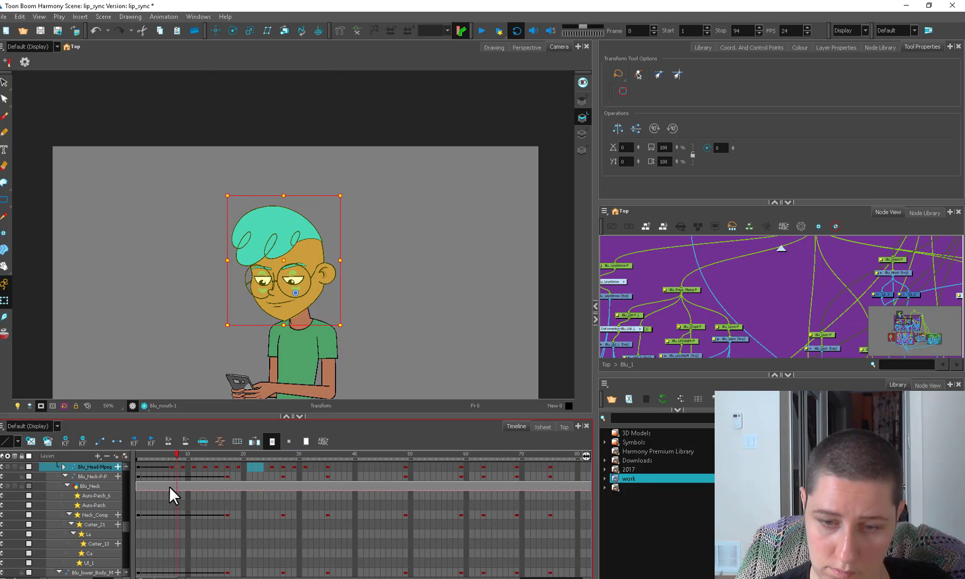
# Select the right arm master peg and extend its raised opening pose from frame 1 through frame 13
pyautogui.click(369, 356)
pyautogui.press('1')
pyautogui.moveTo(332, 354); pyautogui.dragTo(312, 363)
pyautogui.moveTo(170, 453)
pyautogui.mouseDown()
pyautogui.moveTo(218, 455)
pyautogui.moveTo(169, 469)
pyautogui.moveTo(161, 466)
pyautogui.moveTo(238, 458)
pyautogui.moveTo(182, 478)
pyautogui.moveTo(251, 463)
pyautogui.moveTo(189, 480)
pyautogui.mouseUp()
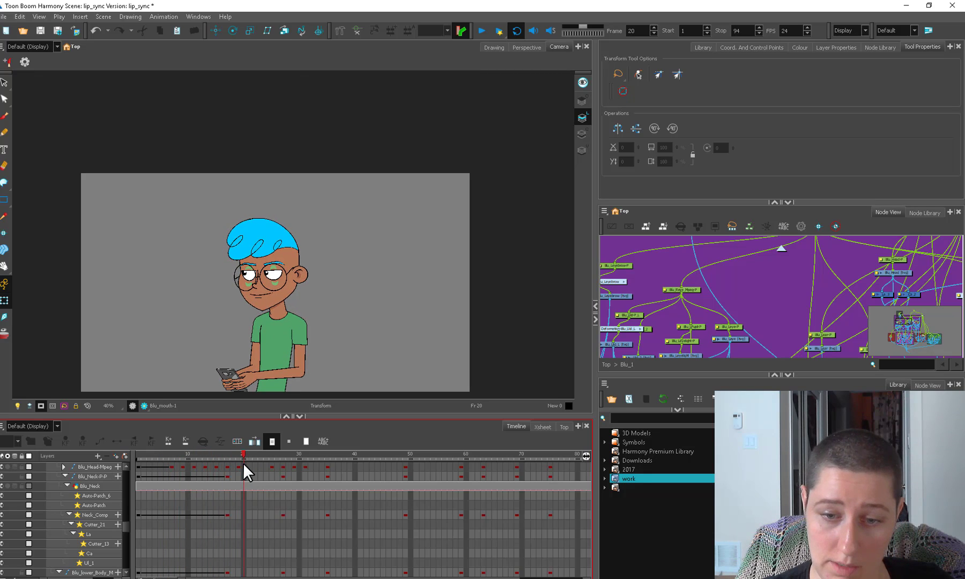
pyautogui.click(251, 364)
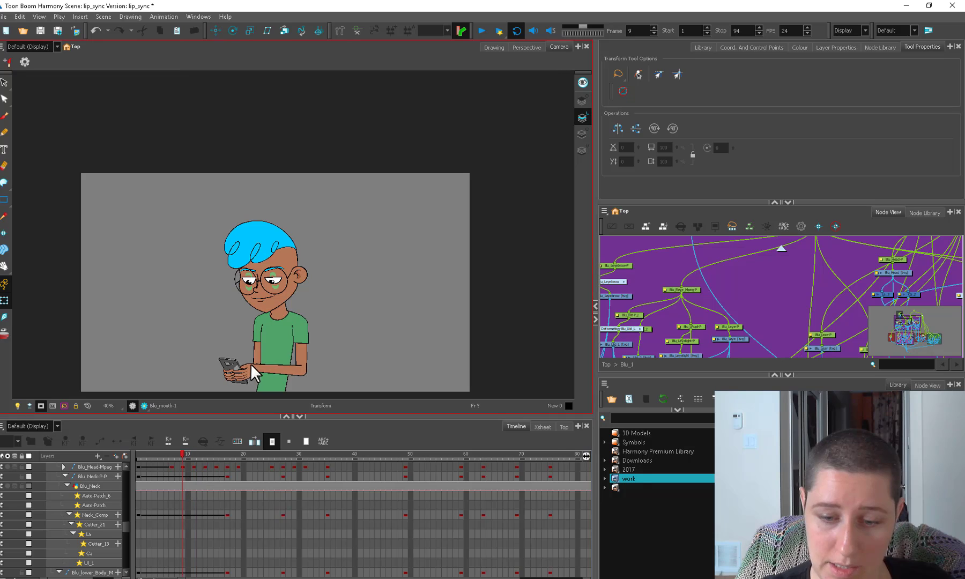
pyautogui.press('b')
pyautogui.press('b')
pyautogui.press('o')
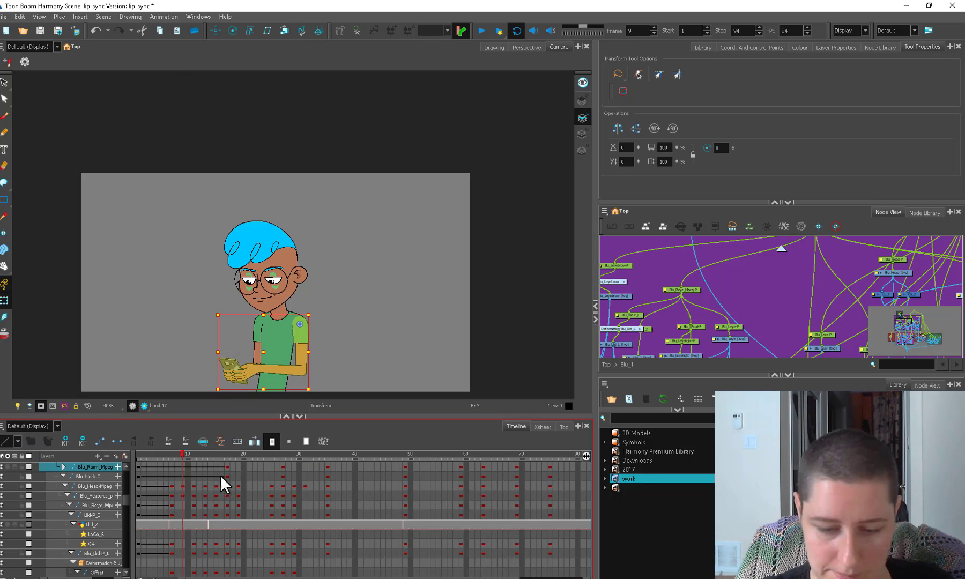
pyautogui.click(139, 467)
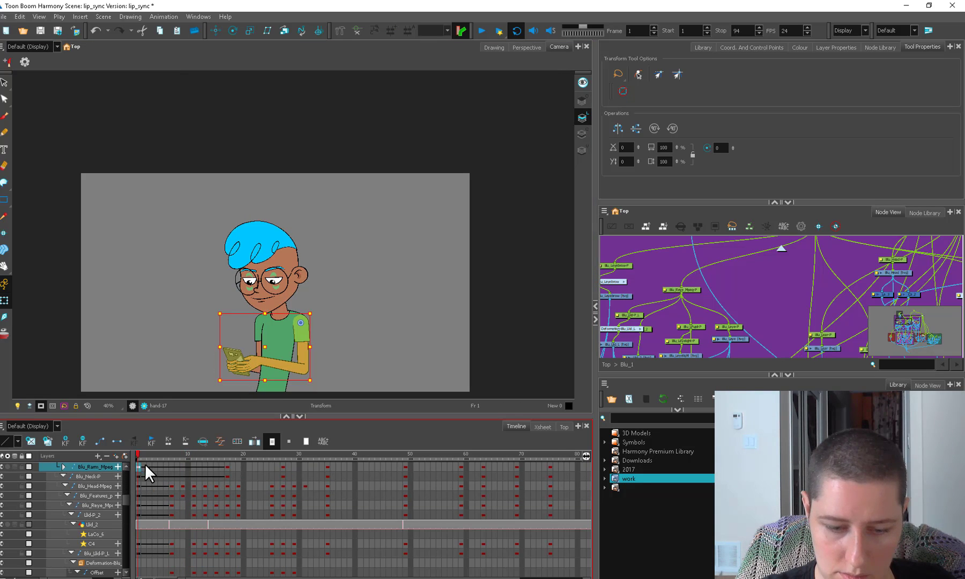
pyautogui.moveTo(157, 459); pyautogui.dragTo(204, 464)
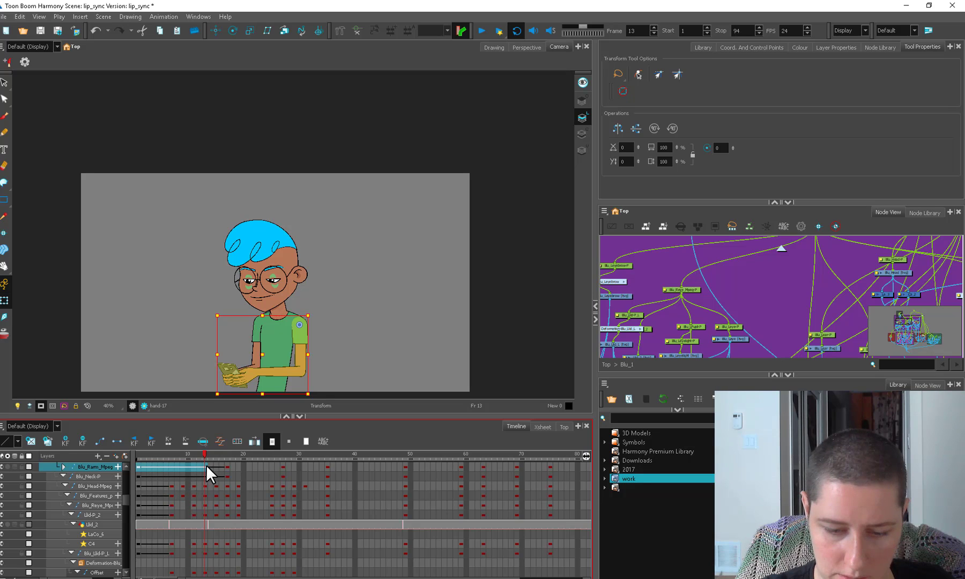
pyautogui.moveTo(136, 467); pyautogui.dragTo(205, 466)
# Delay the motion of both arm master pegs, keying the raised pose at frame 15 and the lowered pose at frame 21
pyautogui.click(256, 374)
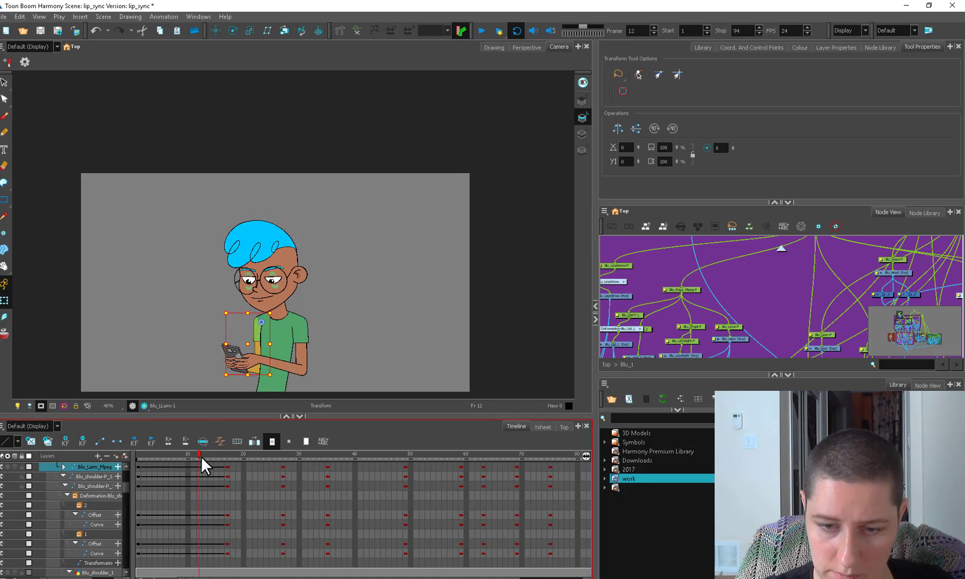
pyautogui.click(247, 465)
pyautogui.press('F6')
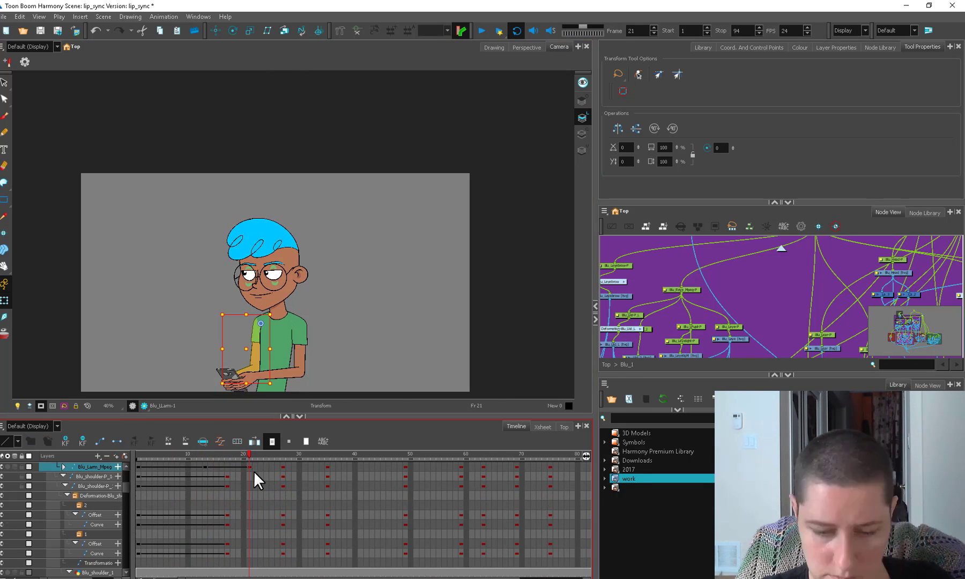
pyautogui.click(237, 461)
pyautogui.click(241, 373)
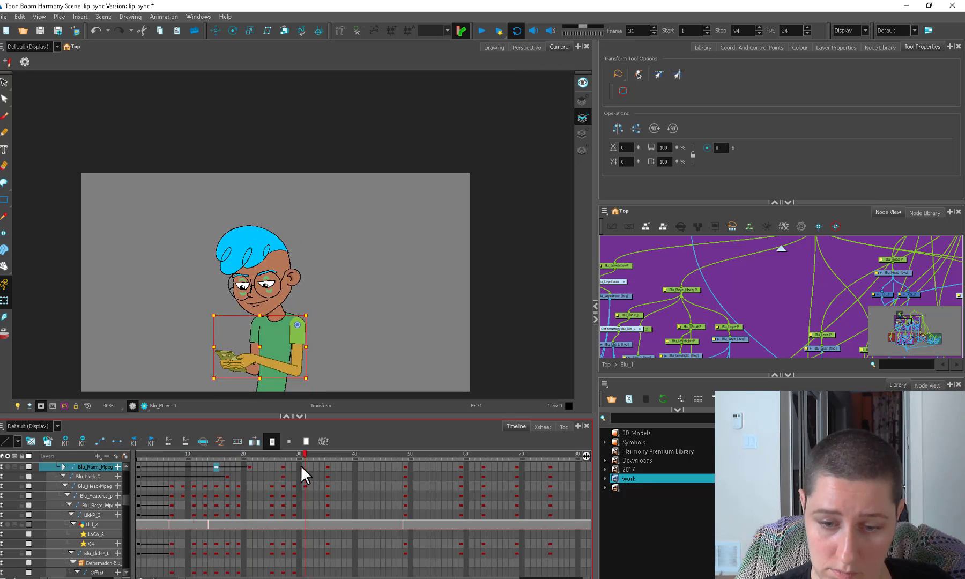
pyautogui.click(165, 455)
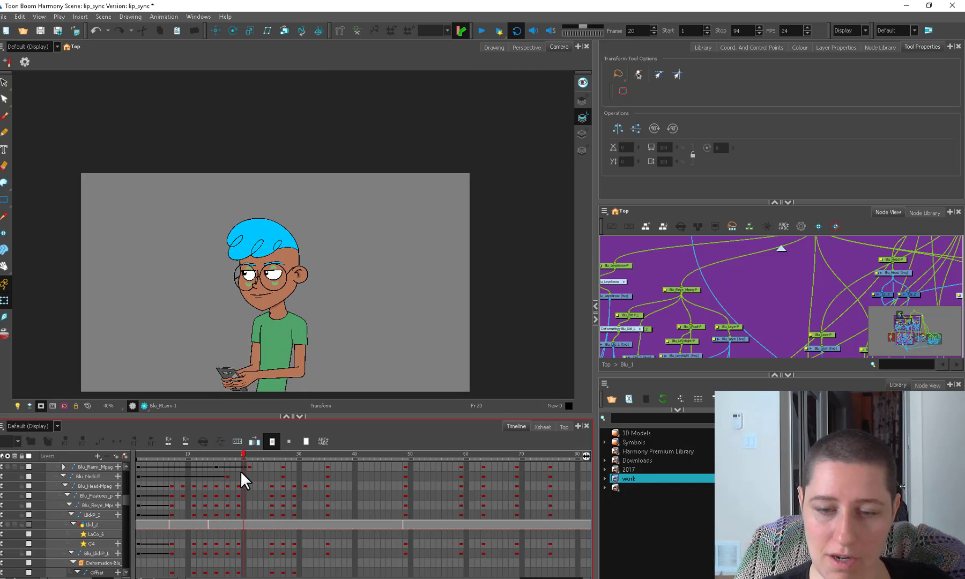
# Add a keyframe at frame 7 to the right arm master peg
pyautogui.click(178, 480)
pyautogui.moveTo(178, 480)
pyautogui.mouseDown()
pyautogui.moveTo(245, 481)
pyautogui.moveTo(165, 500)
pyautogui.moveTo(314, 481)
pyautogui.moveTo(161, 486)
pyautogui.moveTo(226, 475)
pyautogui.moveTo(259, 474)
pyautogui.moveTo(148, 496)
pyautogui.moveTo(205, 474)
pyautogui.moveTo(156, 456)
pyautogui.moveTo(195, 461)
pyautogui.moveTo(141, 466)
pyautogui.moveTo(172, 468)
pyautogui.mouseUp()
pyautogui.click(139, 467)
pyautogui.click(172, 467)
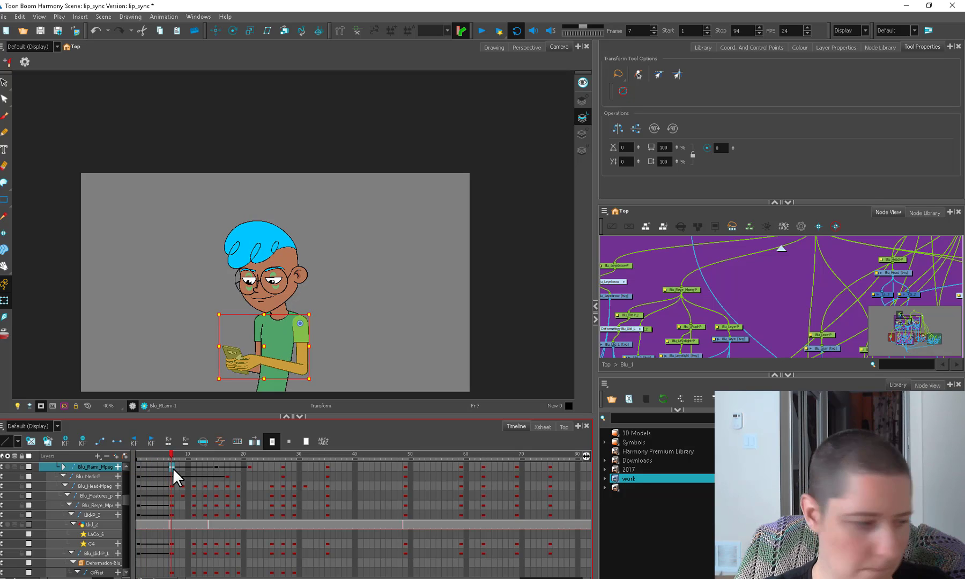
# Turn the left arm master peg's keyframes at frames 7 and 15 into held poses
pyautogui.press('/')
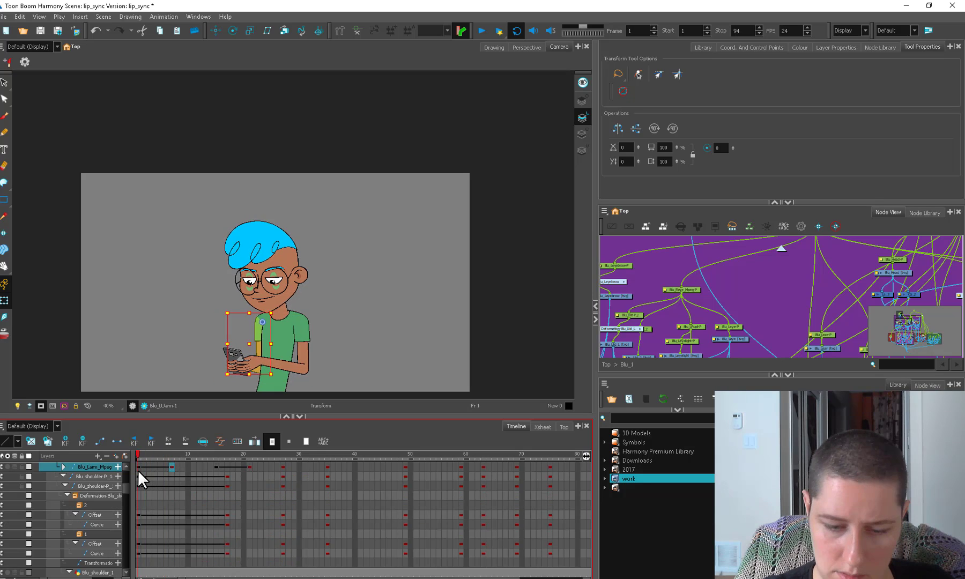
pyautogui.click(138, 469)
pyautogui.moveTo(148, 469); pyautogui.dragTo(214, 467)
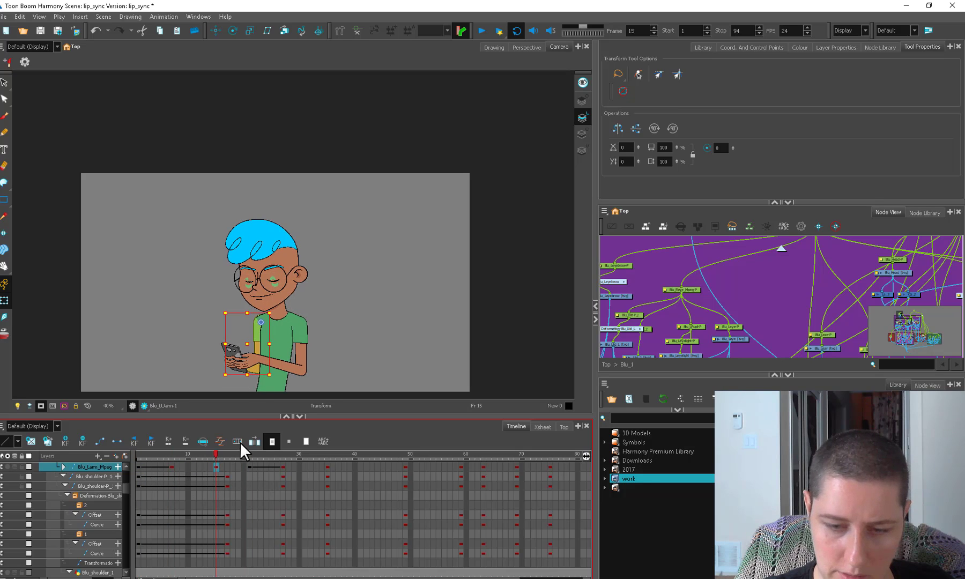
# Turn the right arm master peg's keyframes at frames 7 and 15 into held poses
pyautogui.click(277, 370)
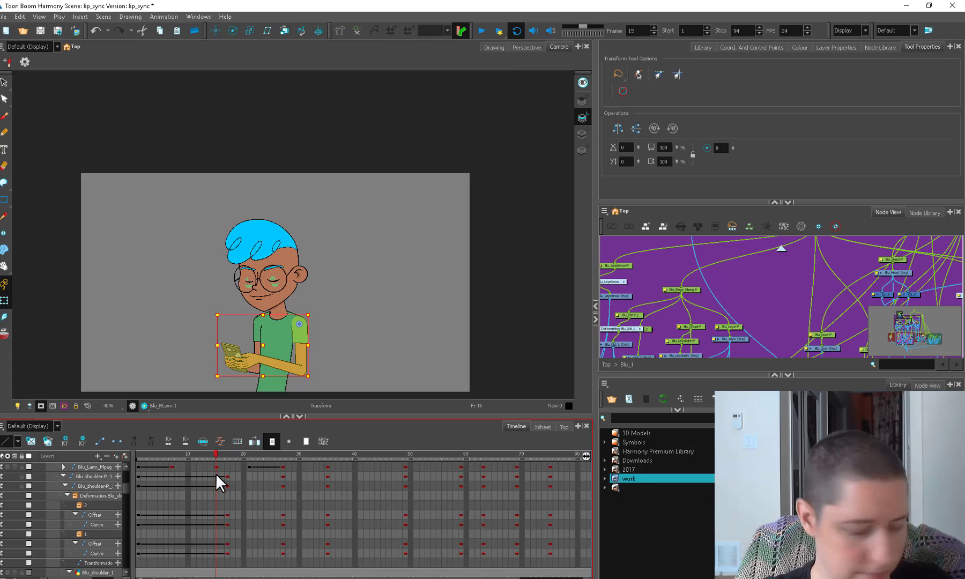
pyautogui.click(139, 467)
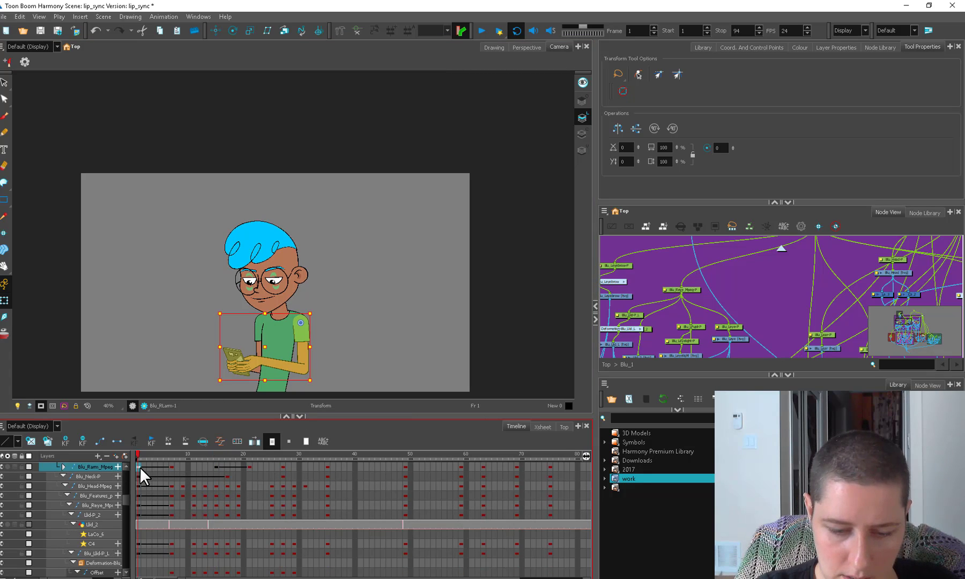
pyautogui.moveTo(140, 466); pyautogui.dragTo(169, 466)
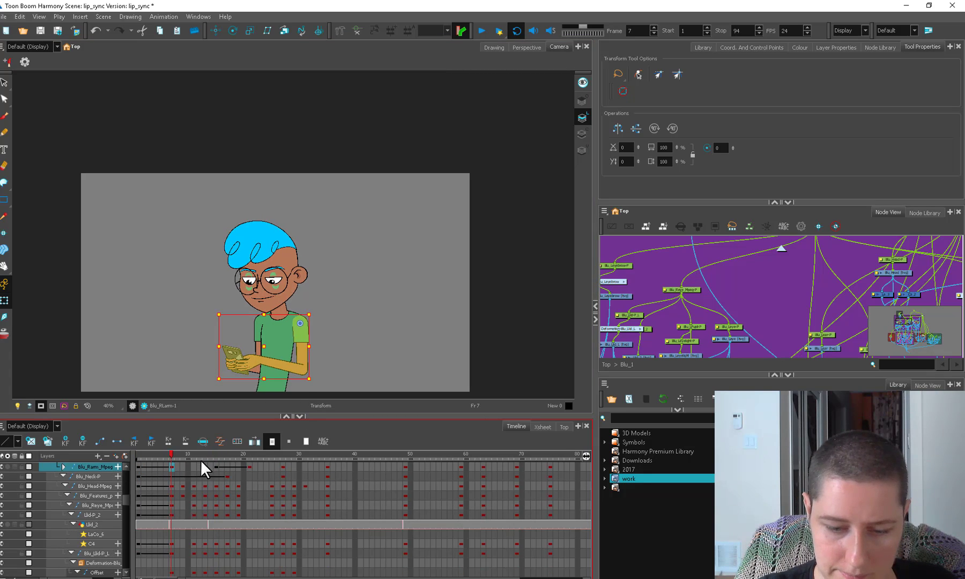
pyautogui.click(237, 456)
pyautogui.click(217, 467)
pyautogui.click(250, 454)
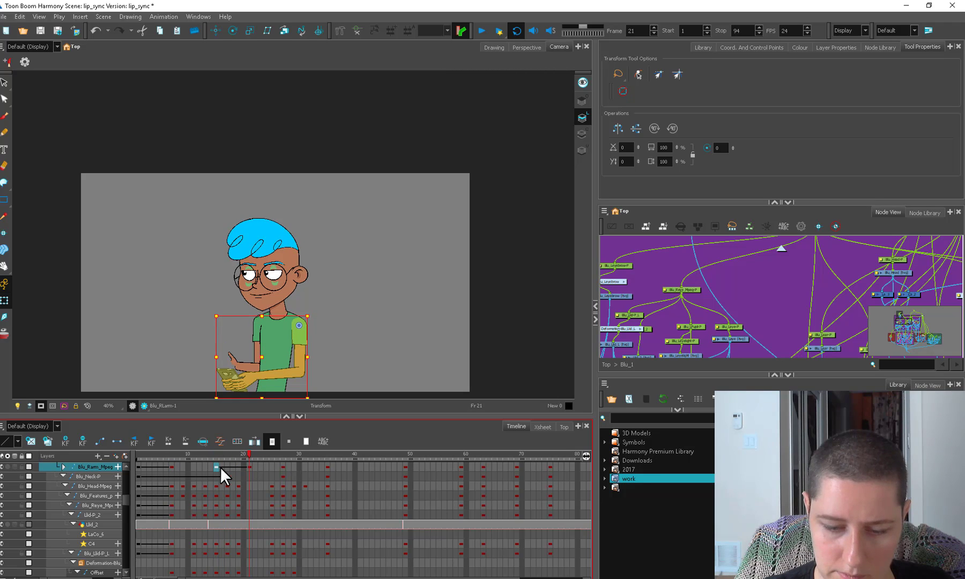
pyautogui.moveTo(220, 467)
pyautogui.mouseDown()
pyautogui.moveTo(156, 462)
pyautogui.moveTo(217, 458)
pyautogui.mouseUp()
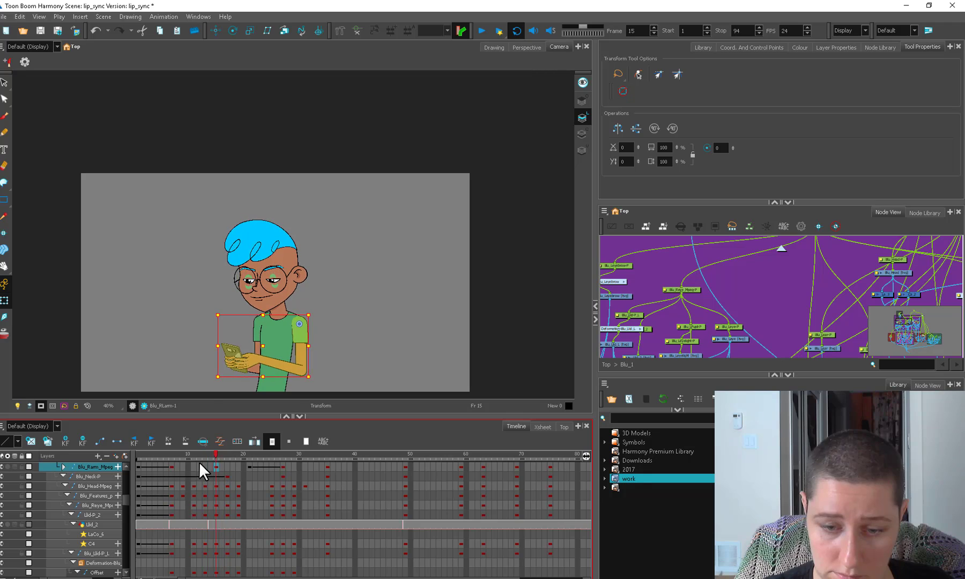
pyautogui.click(138, 466)
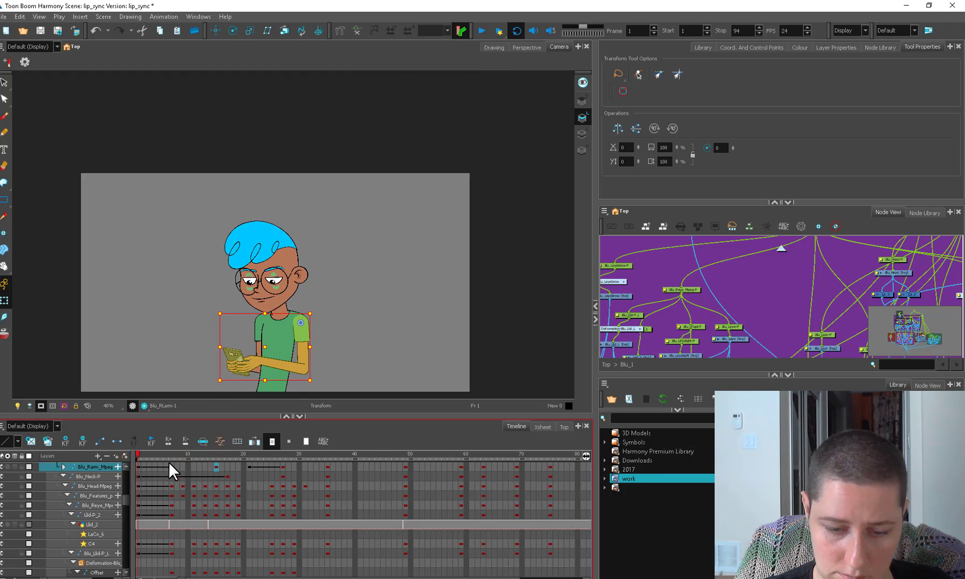
pyautogui.click(137, 466)
pyautogui.hotkey('ctrl', 'e')
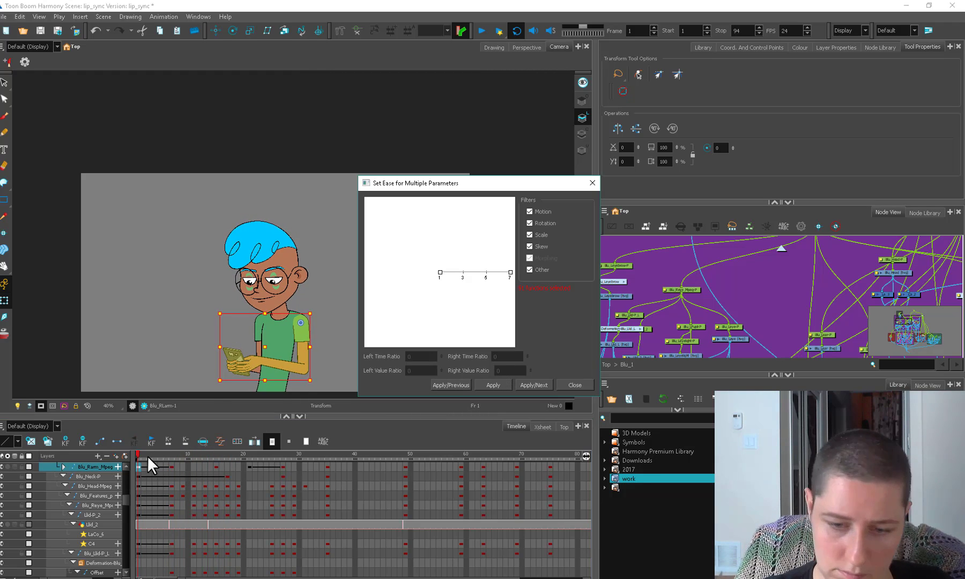
pyautogui.press('Escape')
# Inspect the arm poses and their motion between frames 7 and 12
pyautogui.moveTo(178, 453)
pyautogui.mouseDown()
pyautogui.moveTo(216, 453)
pyautogui.moveTo(172, 455)
pyautogui.mouseUp()
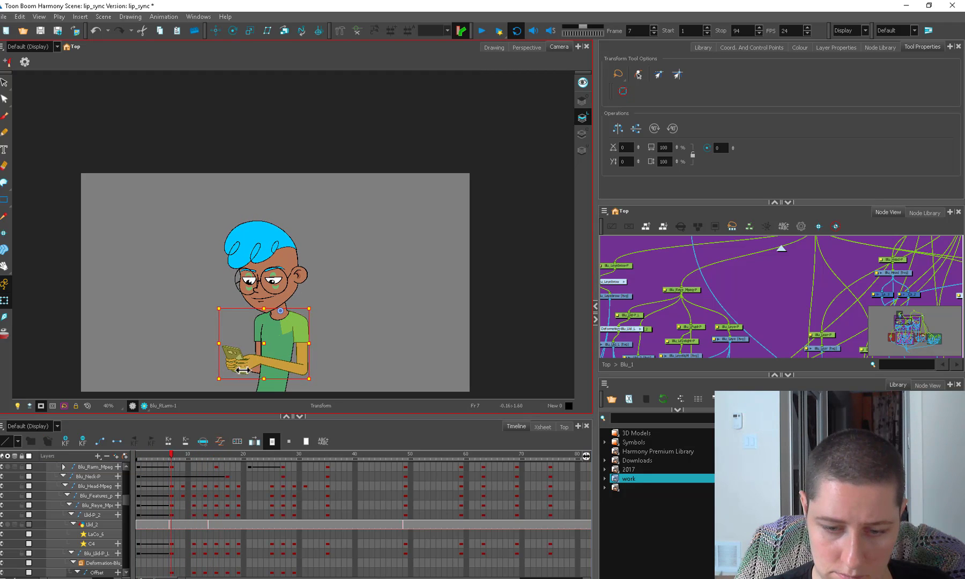
pyautogui.click(334, 343)
pyautogui.click(287, 372)
pyautogui.click(245, 367)
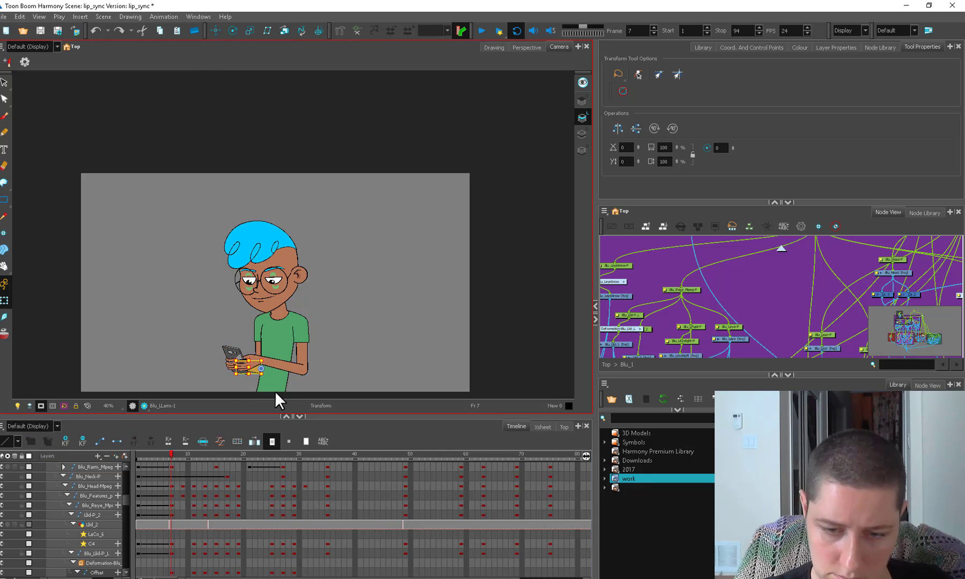
pyautogui.moveTo(171, 454); pyautogui.dragTo(193, 459)
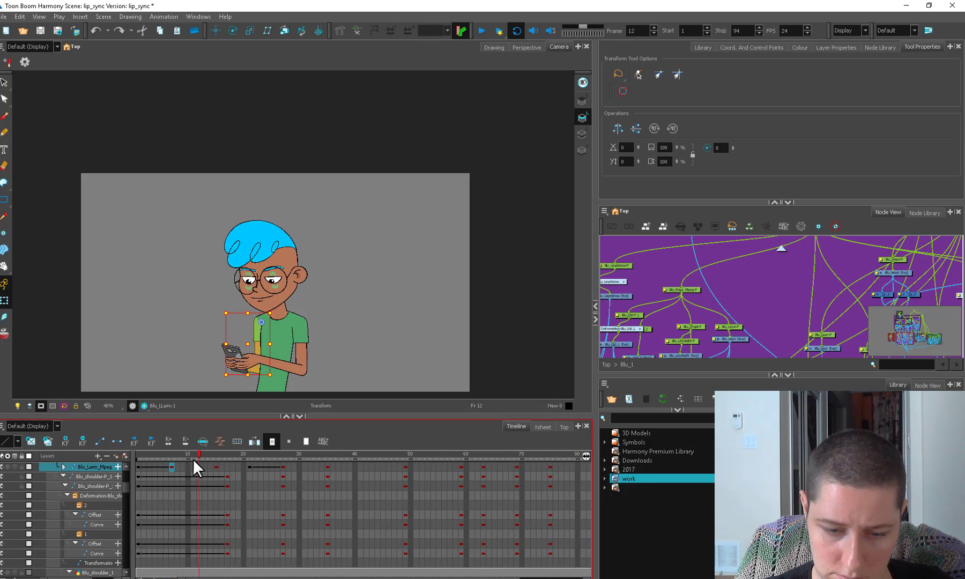
# Copy the chest deformation curve's first keyframe to frame 9
pyautogui.click(279, 364)
pyautogui.moveTo(643, 322); pyautogui.dragTo(705, 302)
pyautogui.moveTo(644, 300); pyautogui.dragTo(694, 339)
pyautogui.click(686, 335)
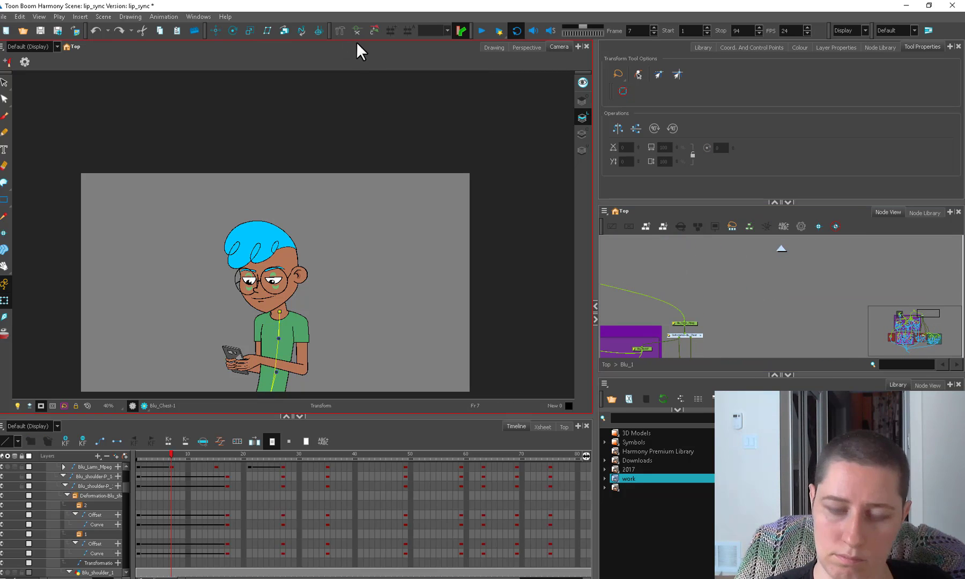
pyautogui.click(269, 377)
pyautogui.click(182, 467)
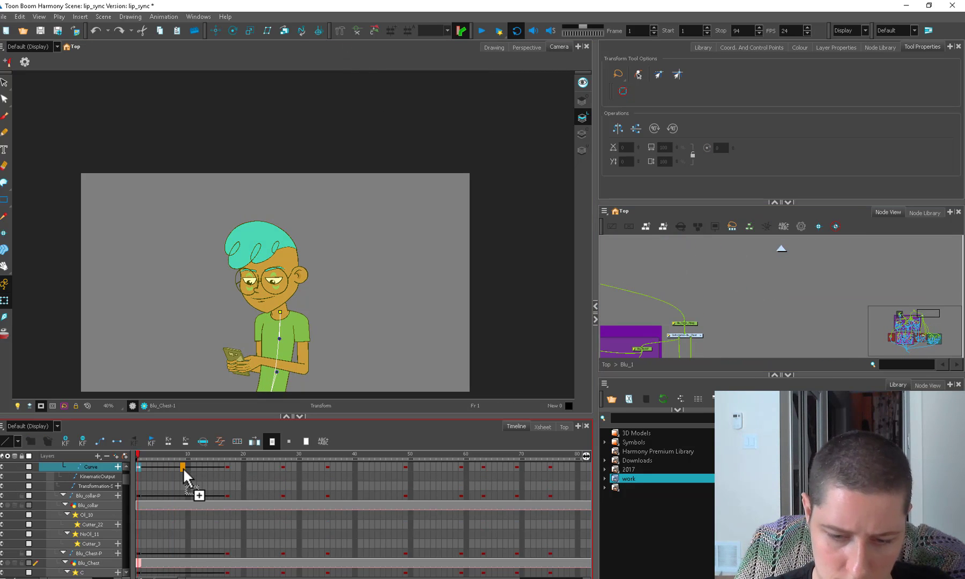
pyautogui.moveTo(182, 455); pyautogui.dragTo(138, 483)
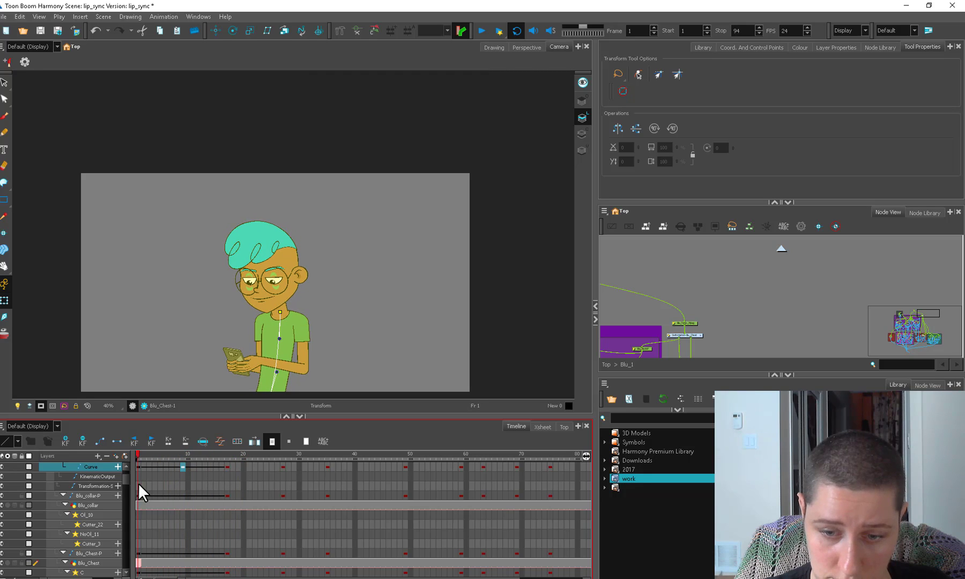
# Key the starting pose of both stacked shoulder pegs above the right arm at frame 9
pyautogui.click(301, 328)
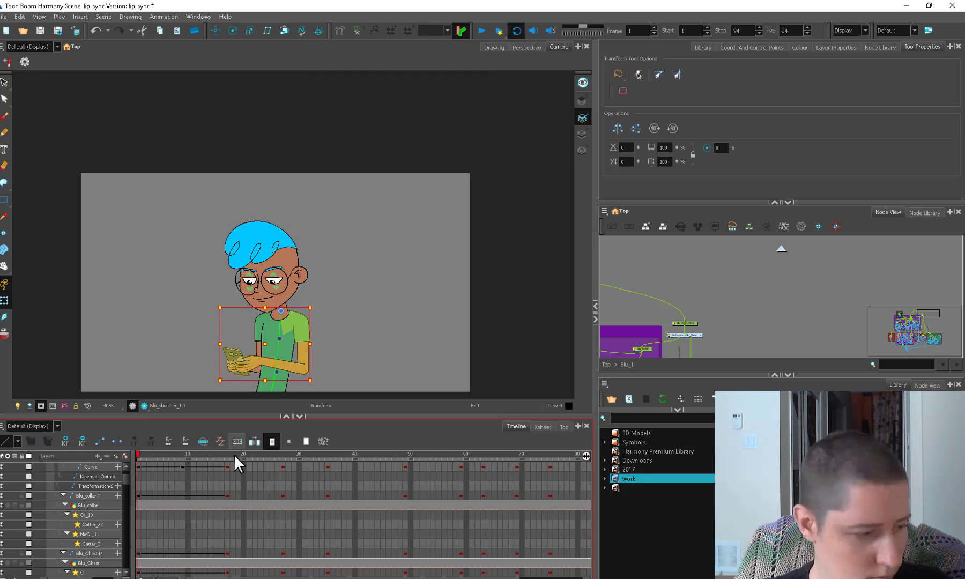
pyautogui.moveTo(140, 469); pyautogui.dragTo(183, 465)
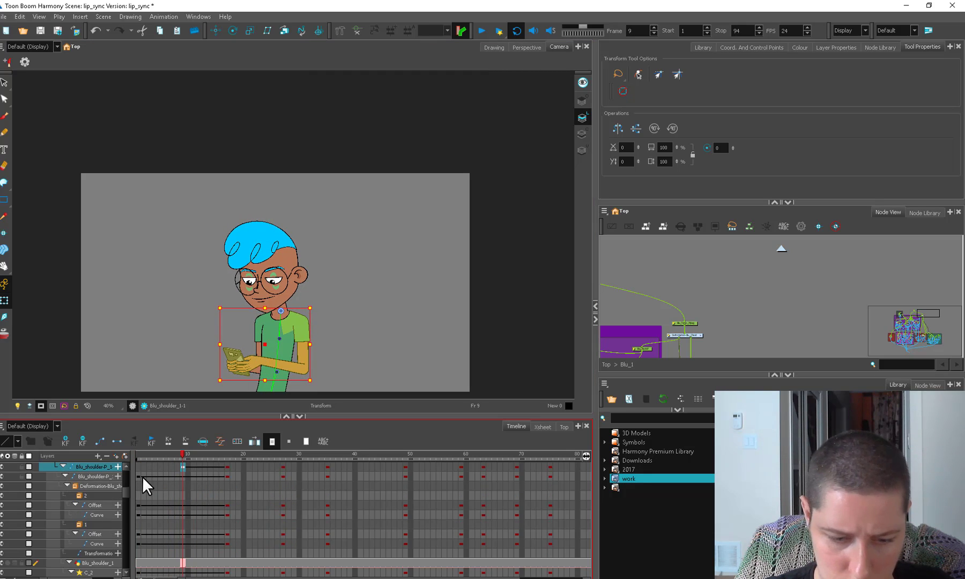
pyautogui.click(139, 475)
pyautogui.click(184, 478)
pyautogui.click(175, 458)
pyautogui.moveTo(174, 458); pyautogui.dragTo(129, 466)
# Key the starting pose of the parent shoulder peg above the left sleeve at frame 9 and play back the animation
pyautogui.click(262, 343)
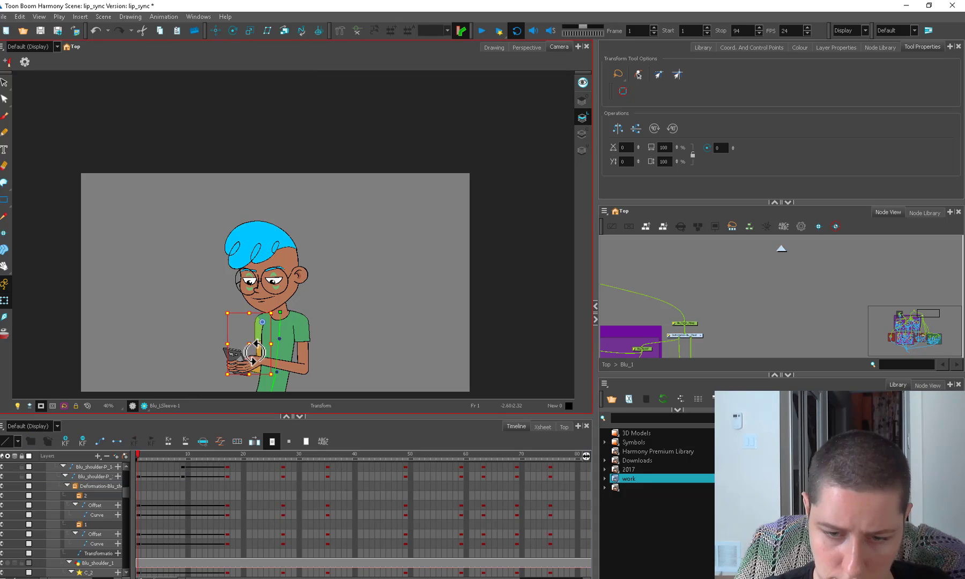
pyautogui.scroll(1, 137, 466)
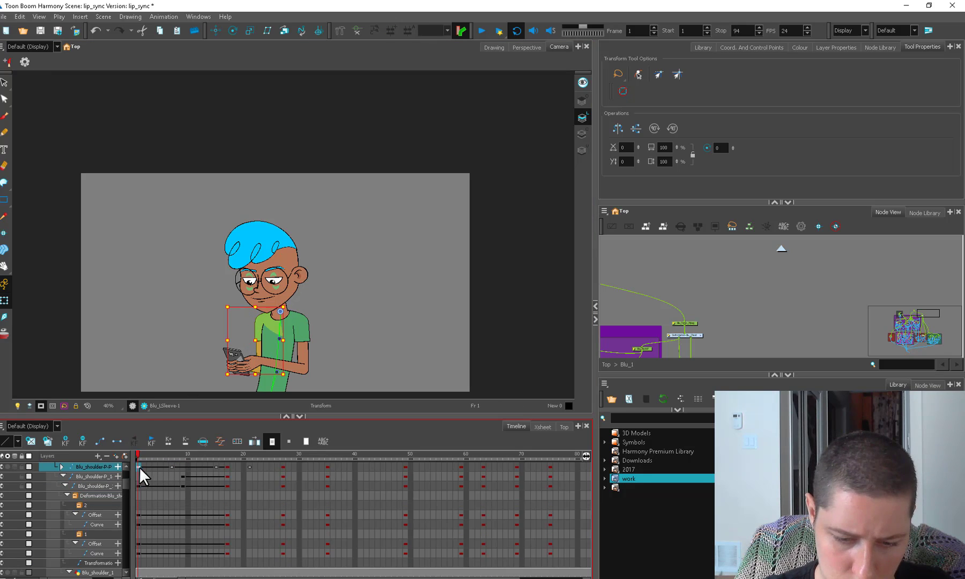
pyautogui.click(183, 466)
pyautogui.moveTo(165, 456); pyautogui.dragTo(140, 459)
pyautogui.click(478, 32)
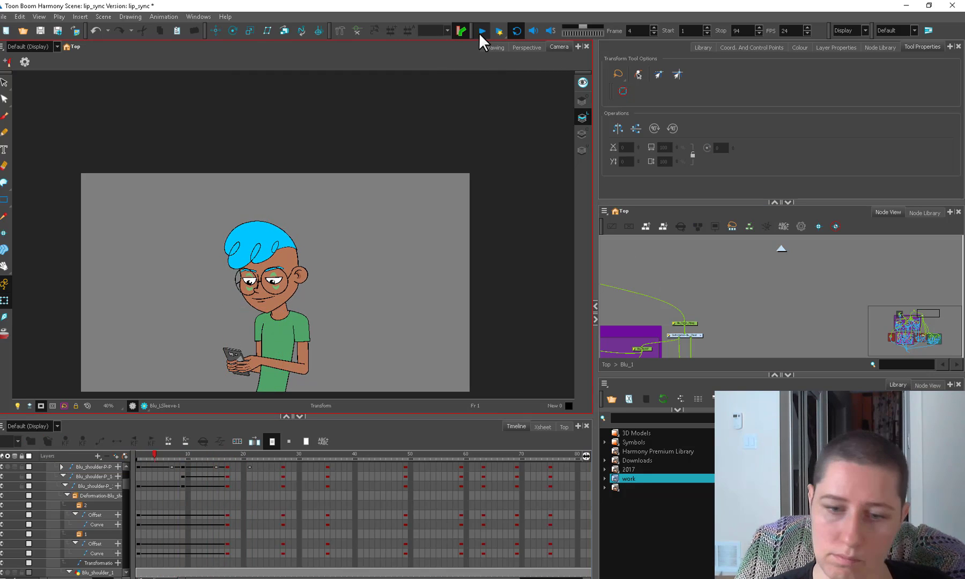
# Hold the torso master peg's starting pose up to frame 9, clearing its keyframe at frame 7
pyautogui.click(203, 455)
pyautogui.moveTo(204, 456)
pyautogui.mouseDown()
pyautogui.moveTo(244, 451)
pyautogui.moveTo(184, 459)
pyautogui.mouseUp()
pyautogui.click(242, 366)
pyautogui.press('b')
pyautogui.press('Escape')
pyautogui.moveTo(928, 316); pyautogui.dragTo(924, 315)
pyautogui.click(749, 292)
pyautogui.moveTo(178, 456)
pyautogui.mouseDown()
pyautogui.moveTo(185, 472)
pyautogui.moveTo(144, 455)
pyautogui.moveTo(211, 451)
pyautogui.moveTo(197, 462)
pyautogui.mouseUp()
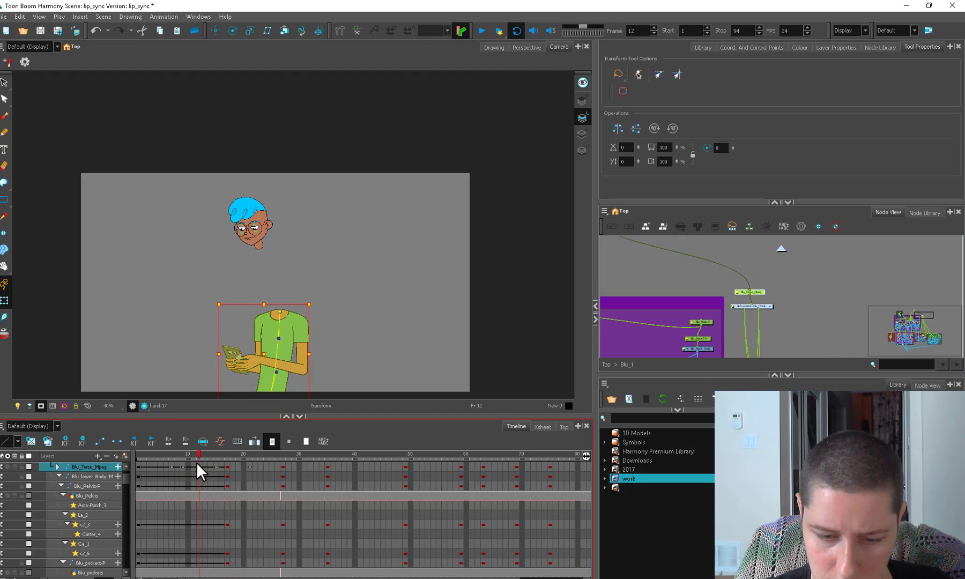
pyautogui.click(173, 467)
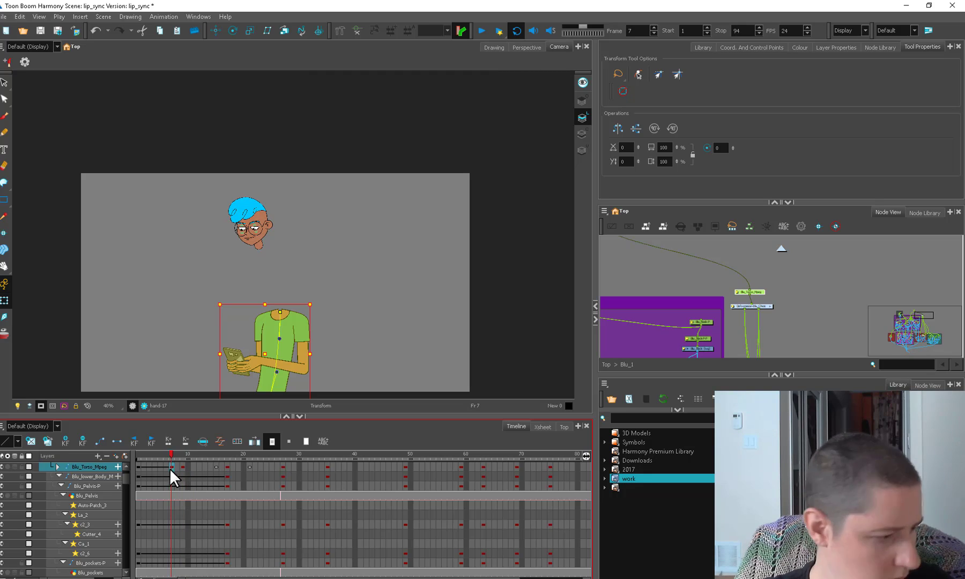
pyautogui.moveTo(182, 466); pyautogui.dragTo(142, 467)
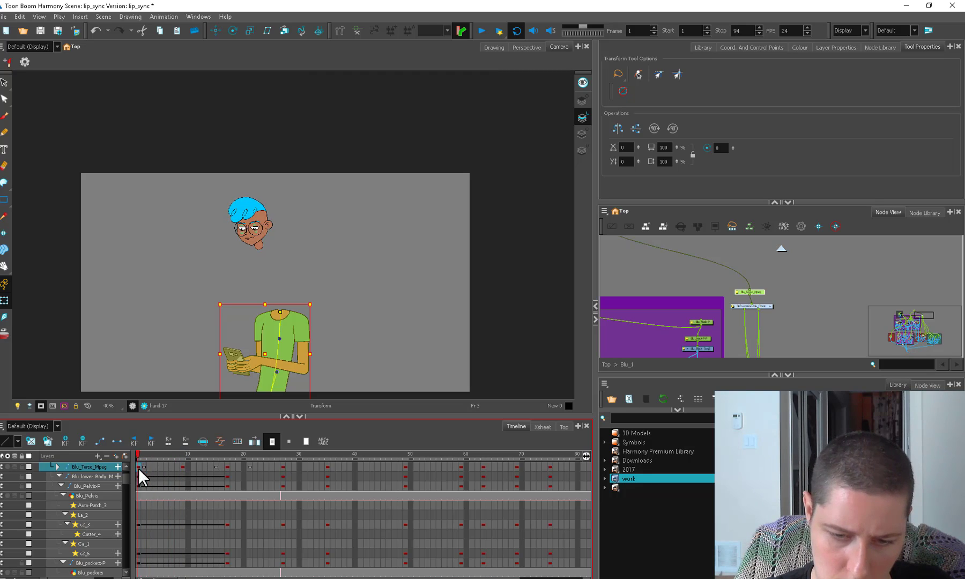
pyautogui.hotkey('ctrl', 'z')
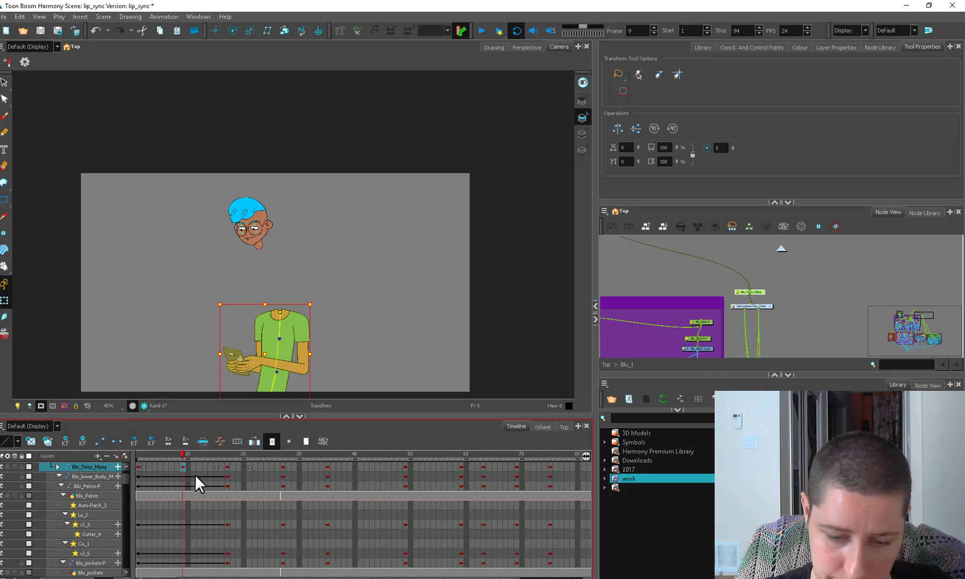
# Clear the torso master peg's keyframe at frame 15 and ease out of frame 9 with a right time ratio of 50
pyautogui.click(216, 467)
pyautogui.click(183, 467)
pyautogui.click(220, 441)
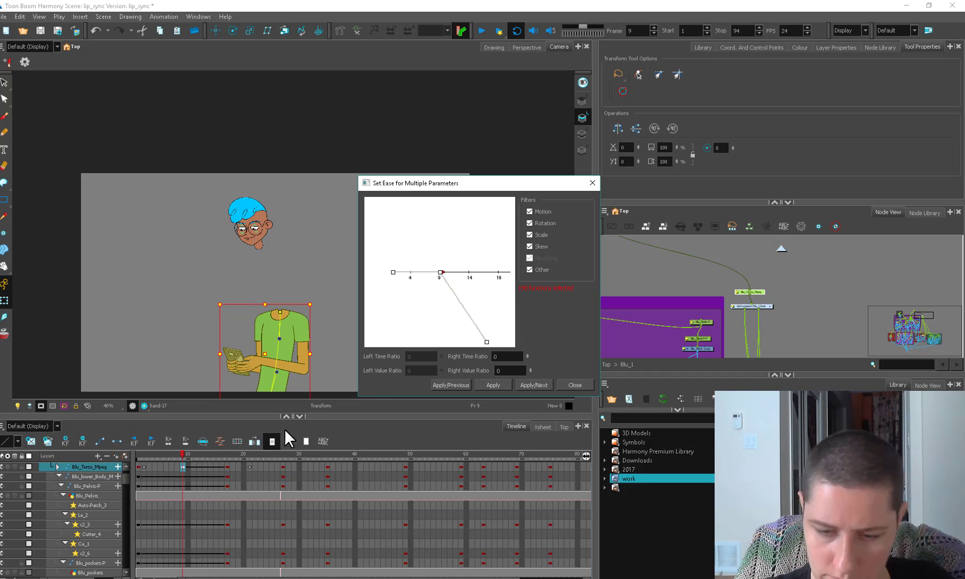
pyautogui.click(506, 353)
pyautogui.write('50')
pyautogui.click(499, 385)
pyautogui.click(573, 385)
pyautogui.moveTo(186, 454)
pyautogui.mouseDown()
pyautogui.moveTo(207, 460)
pyautogui.moveTo(192, 460)
pyautogui.mouseUp()
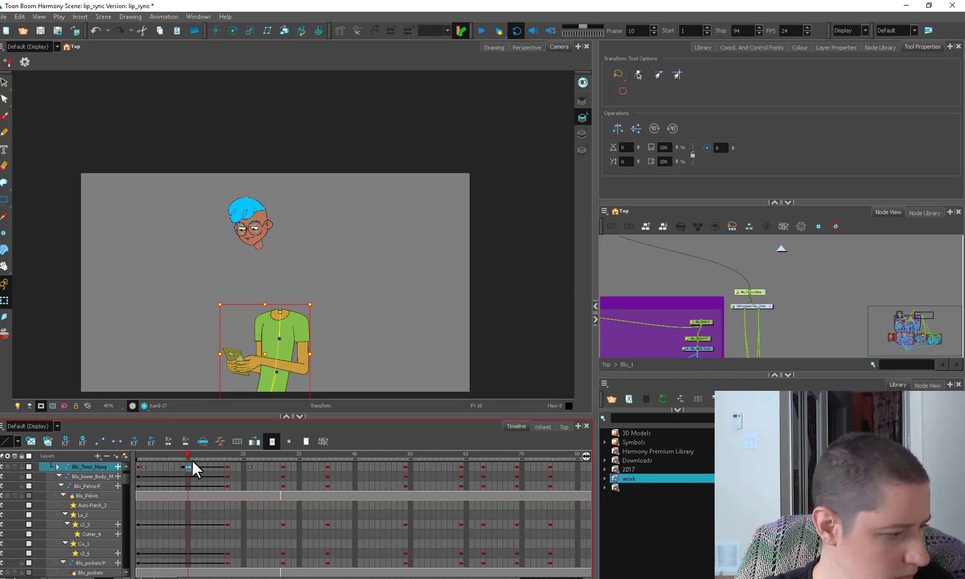